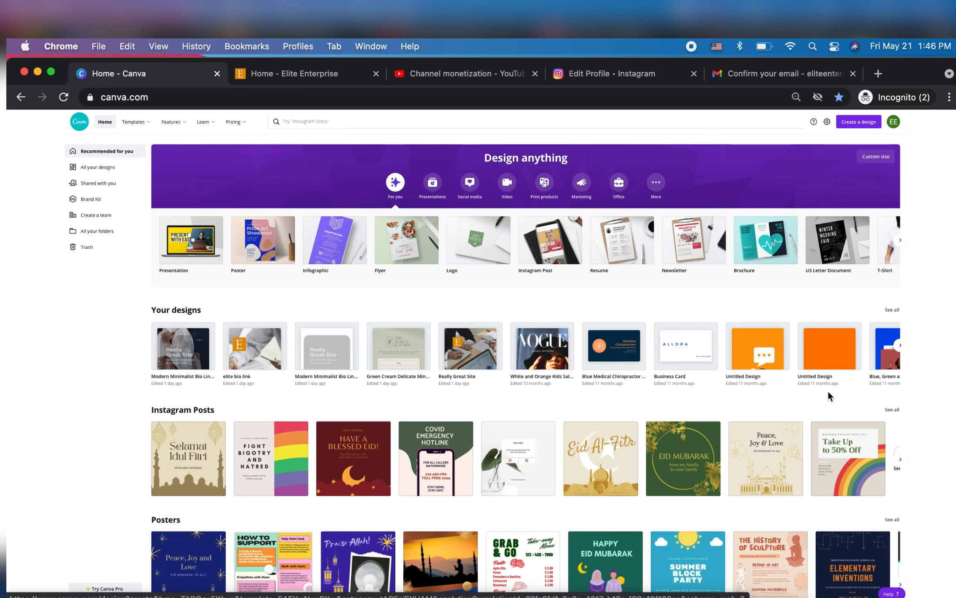
# Search the templates for Bio Link Website designs
pyautogui.click(508, 121)
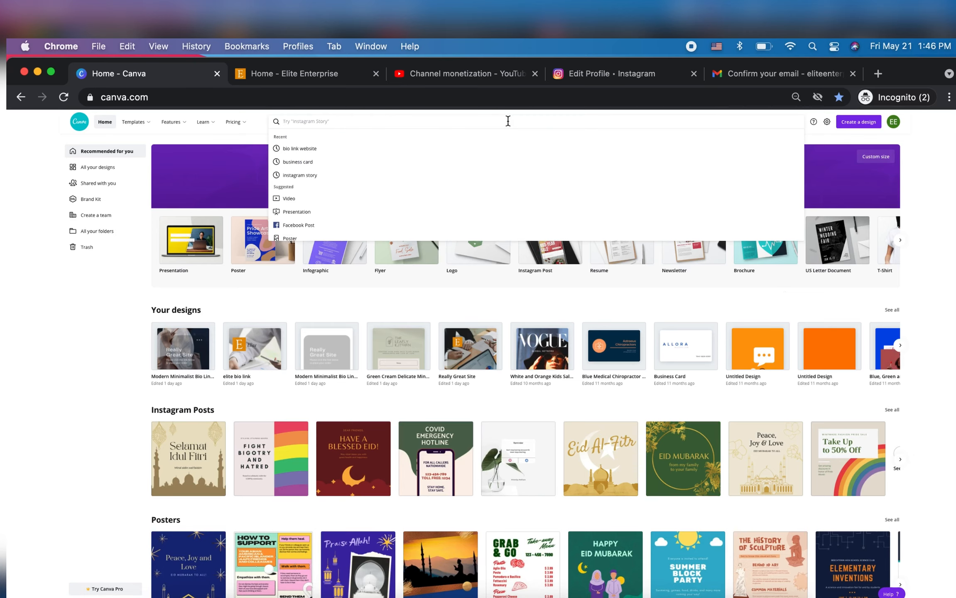
pyautogui.write('bio')
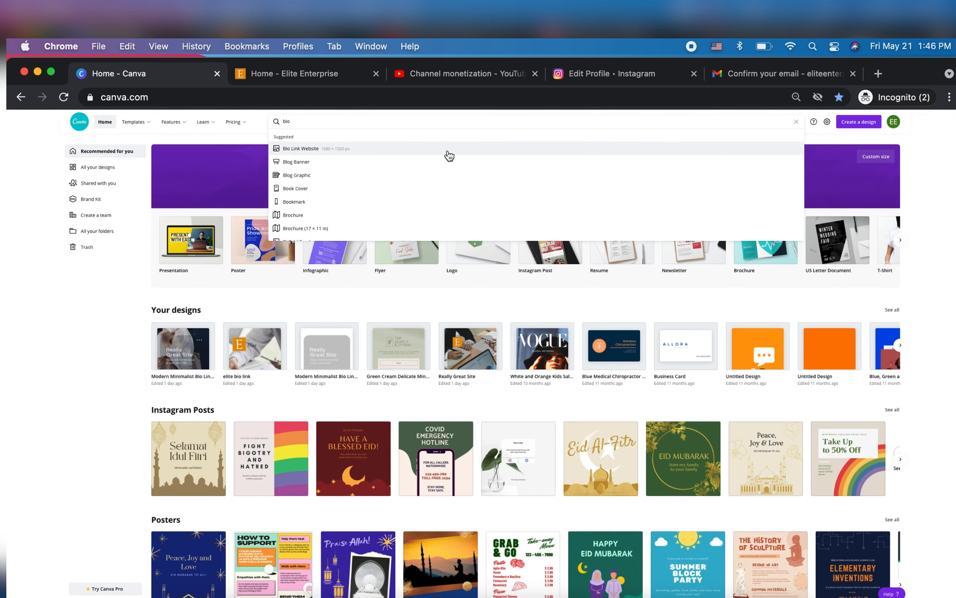
pyautogui.click(449, 154)
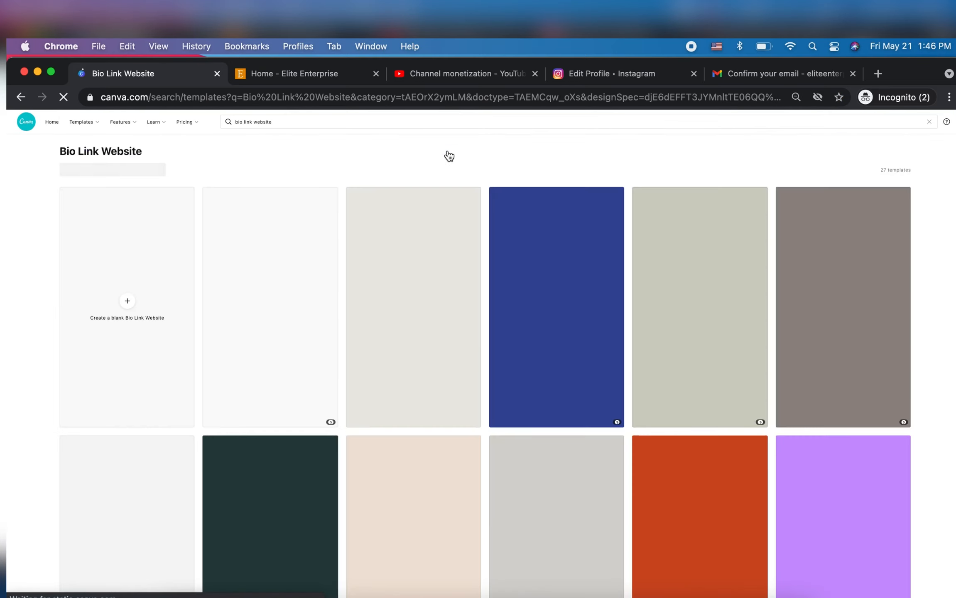
# Browse the bio link templates and open the dark "Really Great Site" fashion template for editing
pyautogui.scroll(-7, 623, 357)
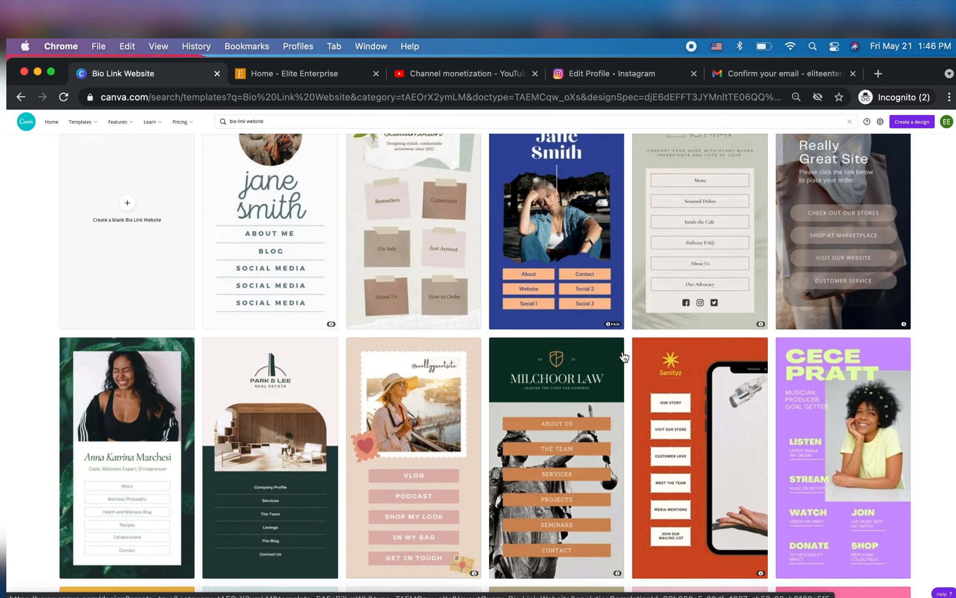
pyautogui.scroll(-7, 623, 357)
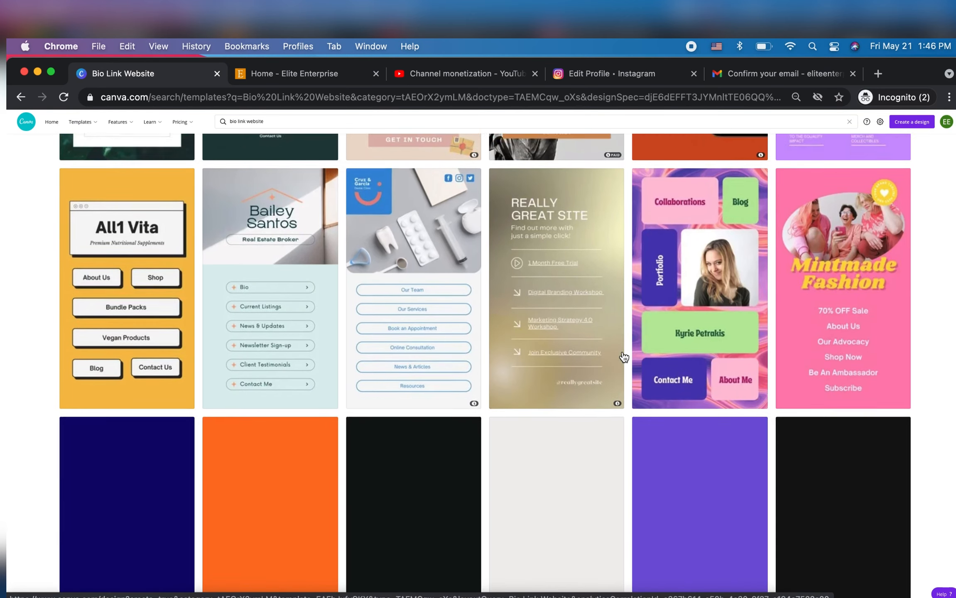
pyautogui.scroll(11, 177, 338)
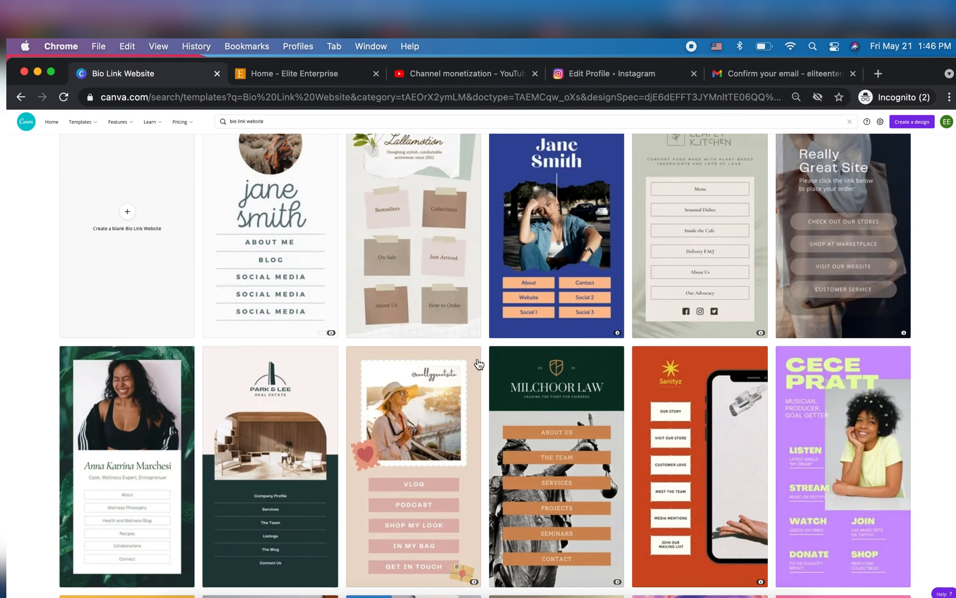
pyautogui.moveTo(479, 364)
pyautogui.scroll(-1, 479, 364)
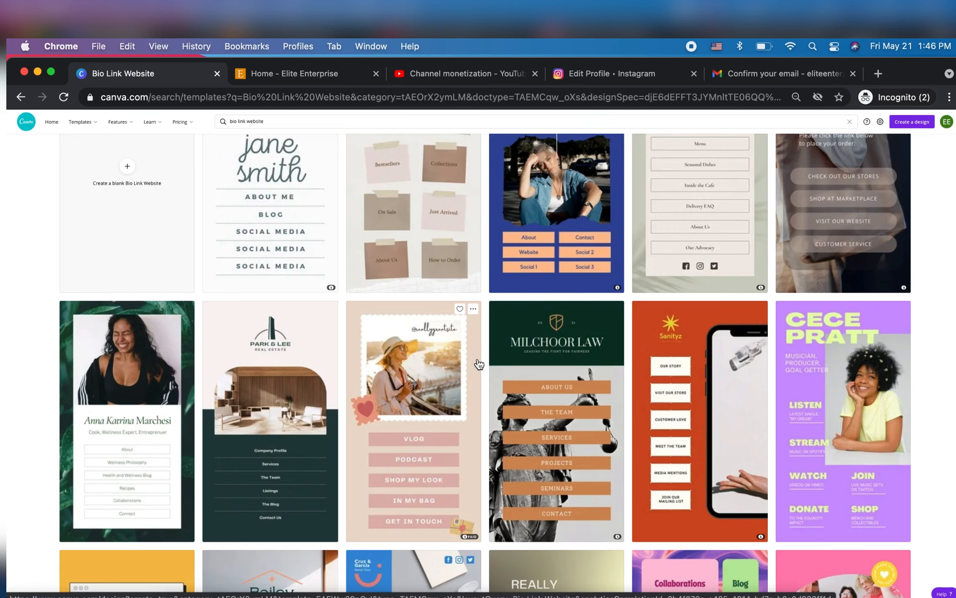
pyautogui.scroll(2, 479, 364)
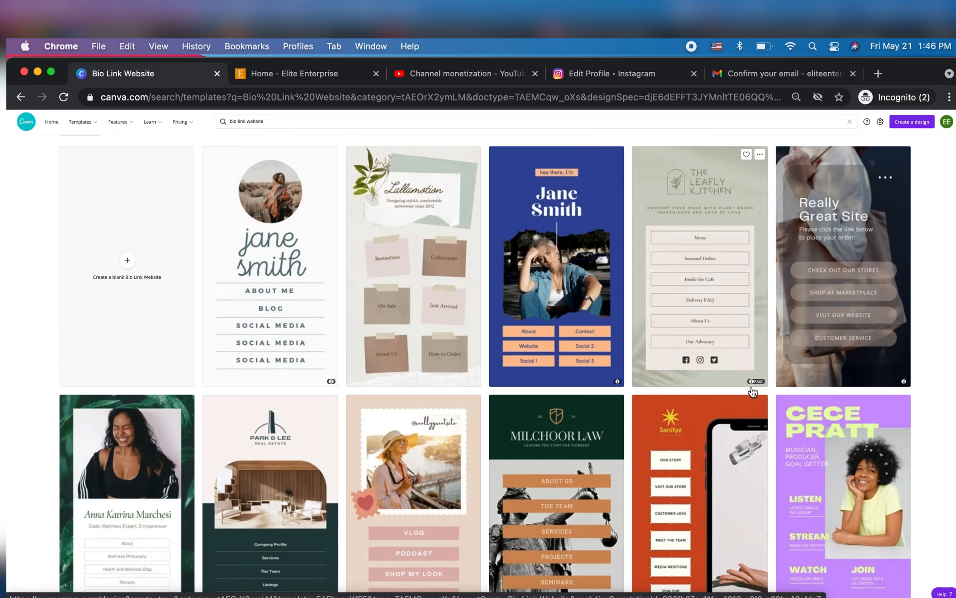
pyautogui.click(848, 333)
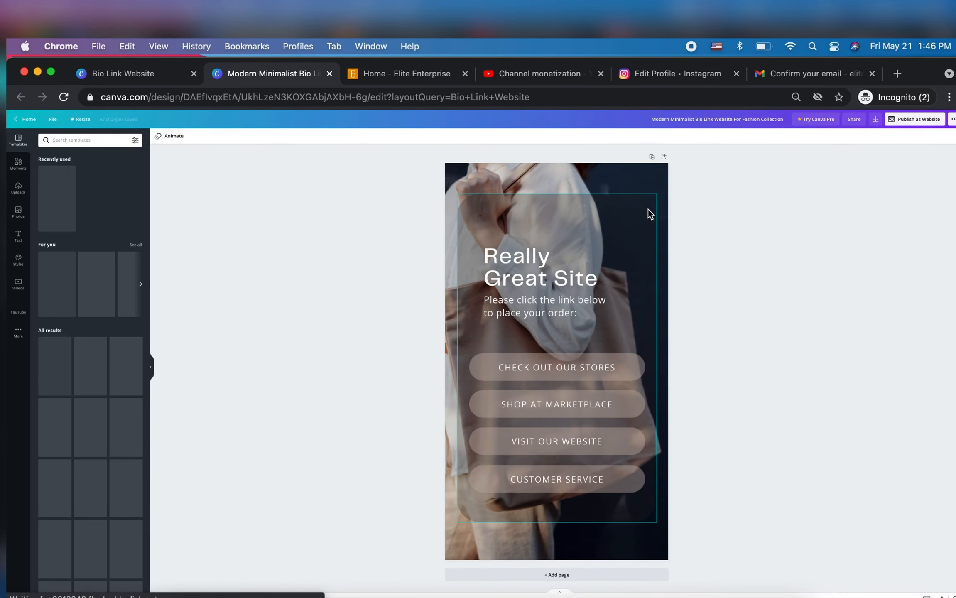
# Delete the small three-dot graphic near the card's upper corner and the page's background photo
pyautogui.click(632, 212)
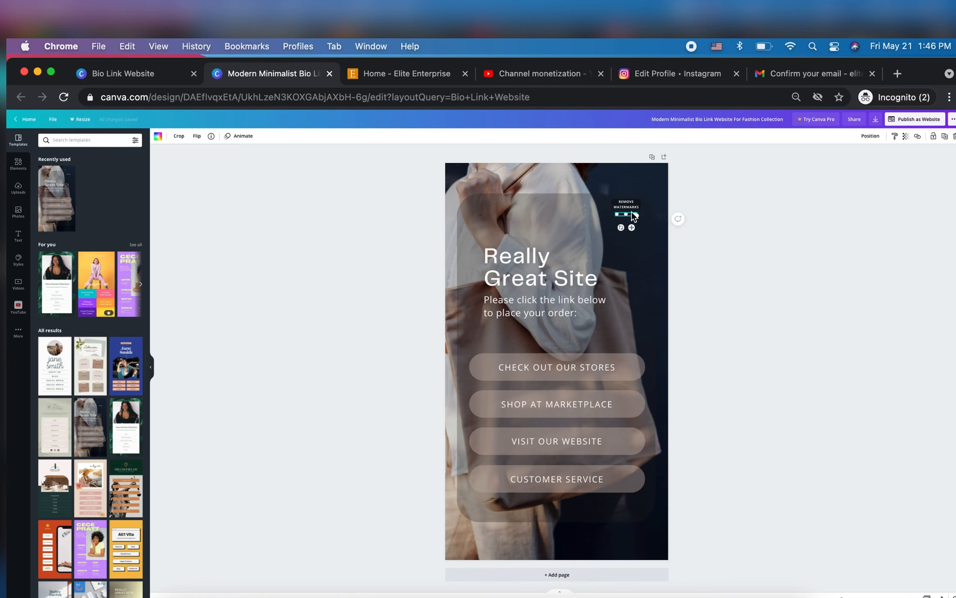
pyautogui.press('Delete')
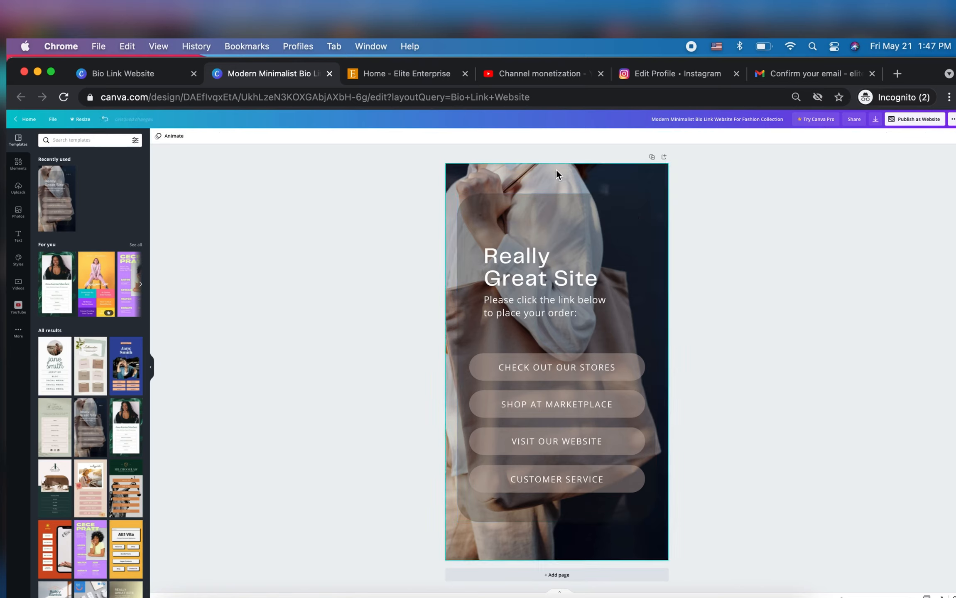
pyautogui.click(918, 119)
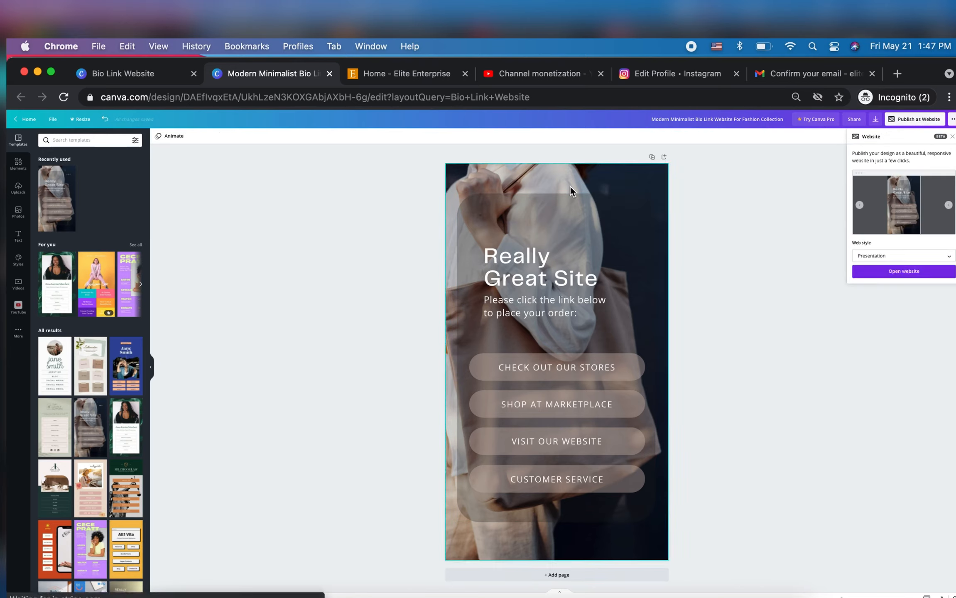
pyautogui.click(577, 174)
pyautogui.press('Delete')
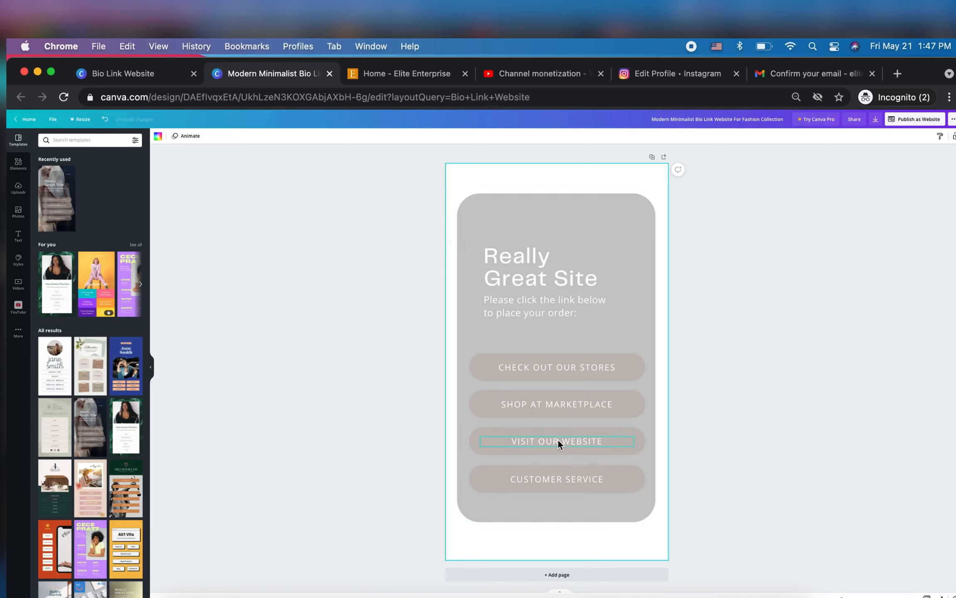
pyautogui.click(917, 120)
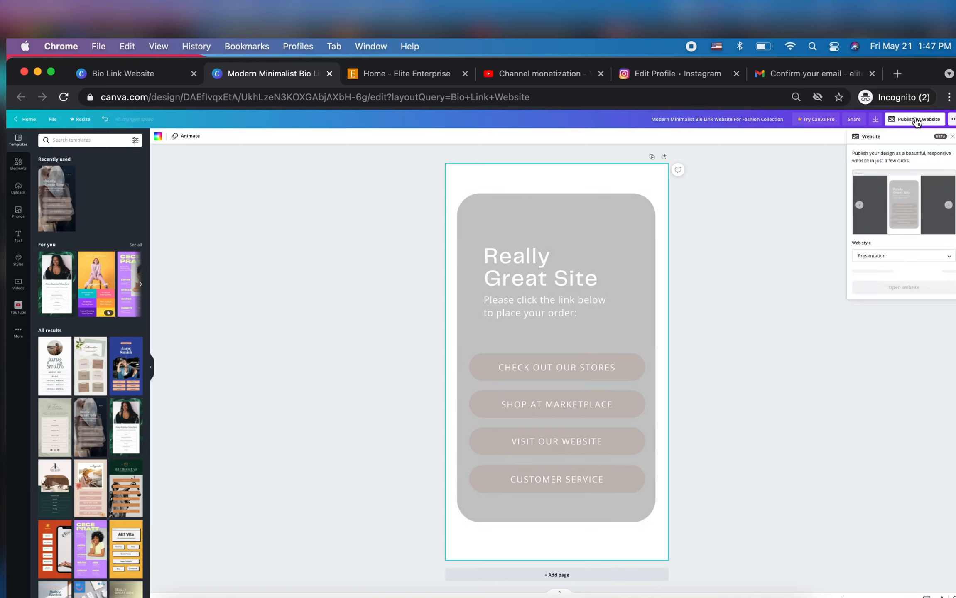
pyautogui.click(781, 306)
pyautogui.click(489, 184)
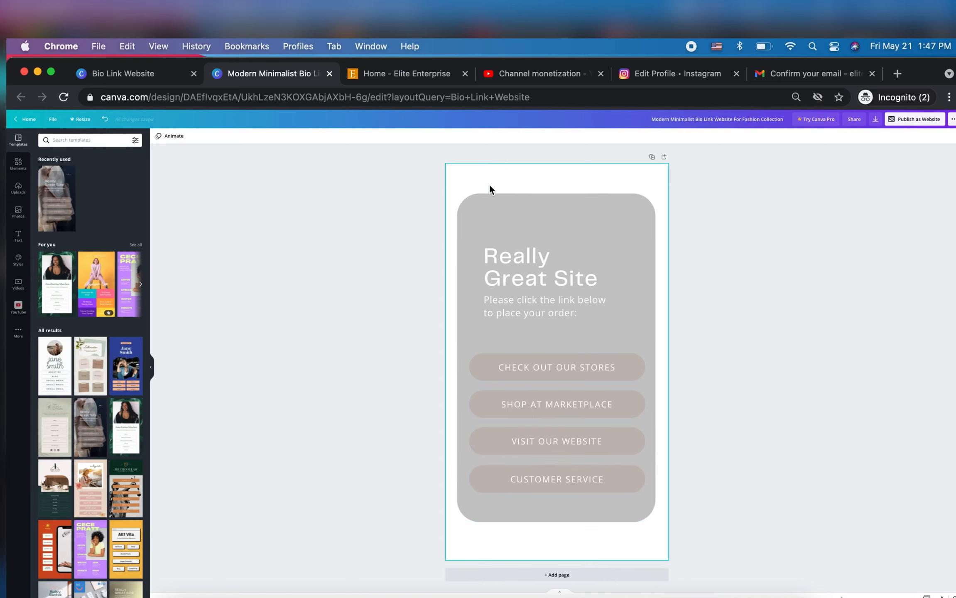
# Add the uploaded orange E logo to the page, shrink it and place it in the card's upper area
pyautogui.click(18, 188)
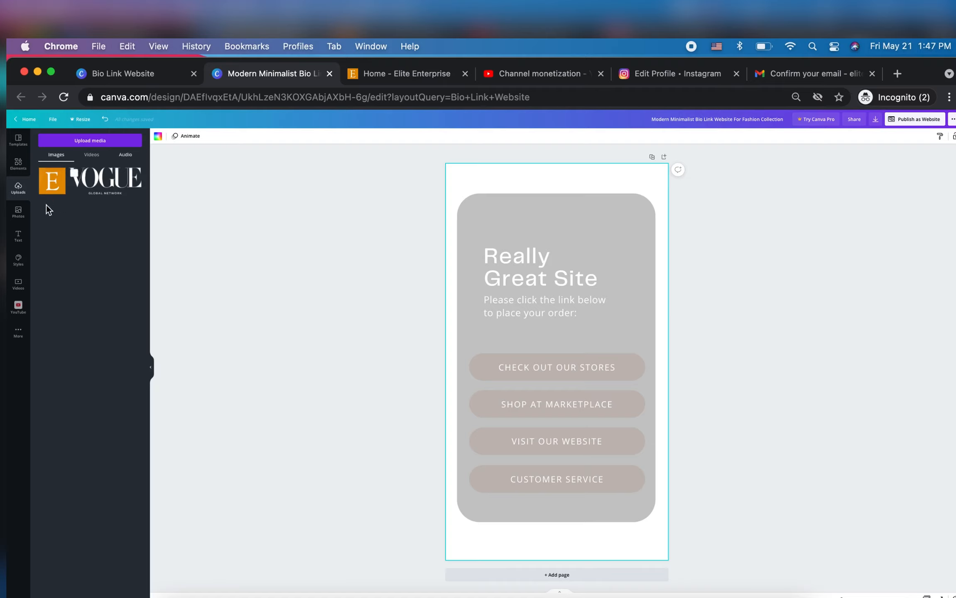
pyautogui.click(50, 187)
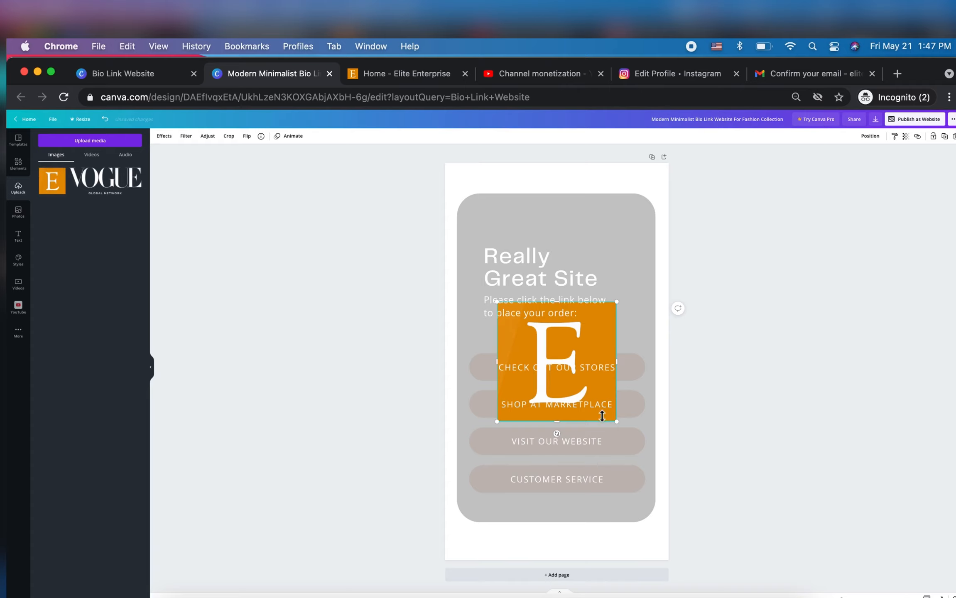
pyautogui.moveTo(603, 340); pyautogui.dragTo(556, 228)
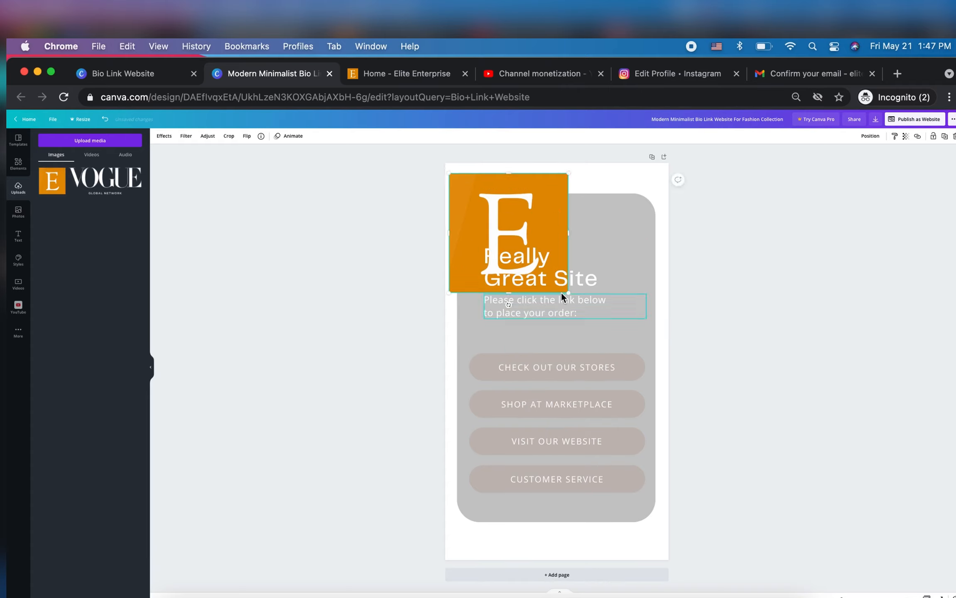
pyautogui.moveTo(446, 173); pyautogui.dragTo(518, 242)
# Move the "Really Great Site" heading up beside the logo and replace its text with "Elite"
pyautogui.moveTo(555, 348); pyautogui.dragTo(572, 242)
pyautogui.tripleClick(572, 232)
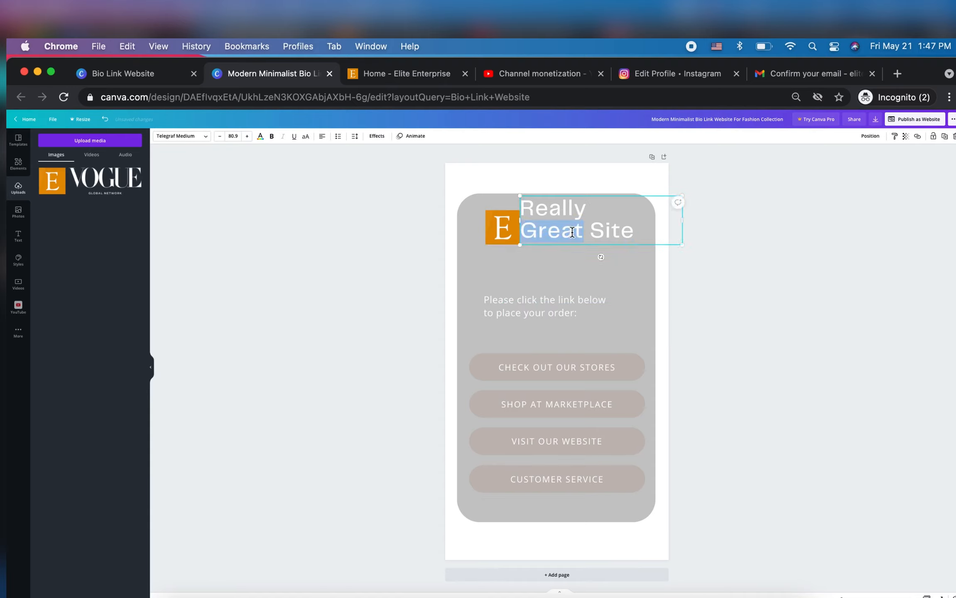
pyautogui.press('BackSpace')
pyautogui.press('BackSpace')
pyautogui.press('BackSpace')
pyautogui.press('BackSpace')
pyautogui.press('BackSpace')
pyautogui.press('BackSpace')
pyautogui.press('BackSpace')
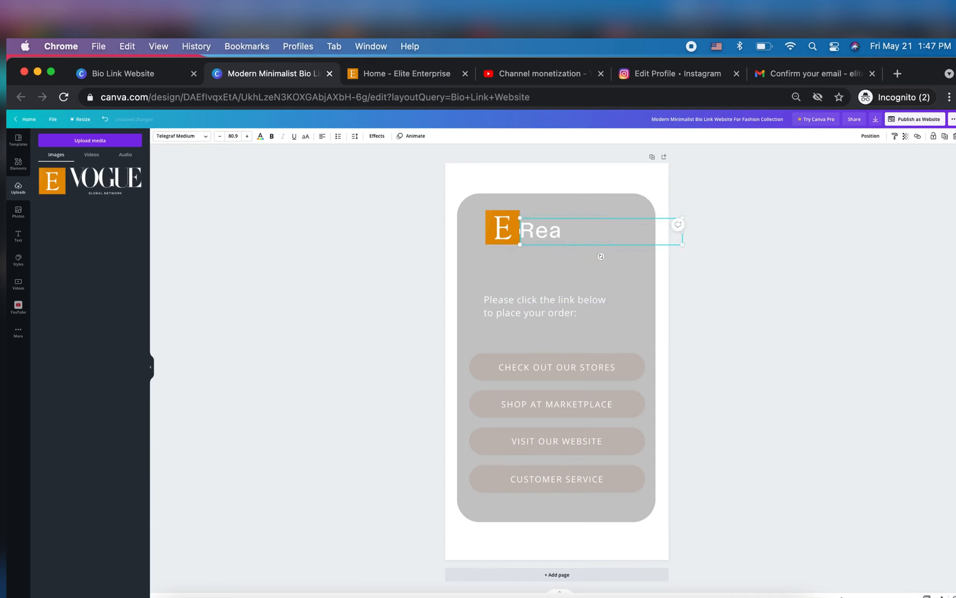
pyautogui.write('Elite')
# Delete the "Please click the link below" text and move the four link buttons with their labels up the card, roughly evenly spaced
pyautogui.click(556, 314)
pyautogui.press('Delete')
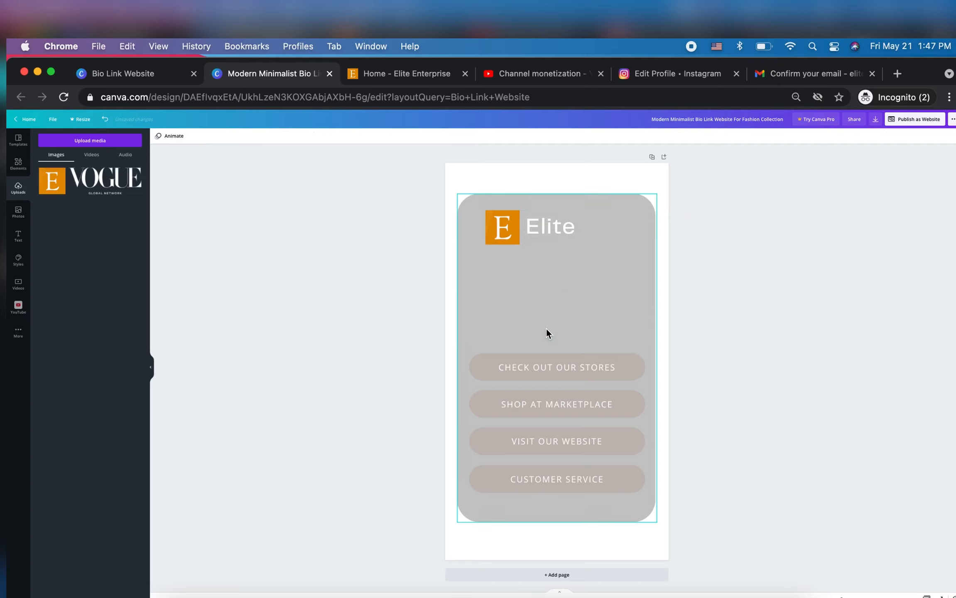
pyautogui.click(536, 380)
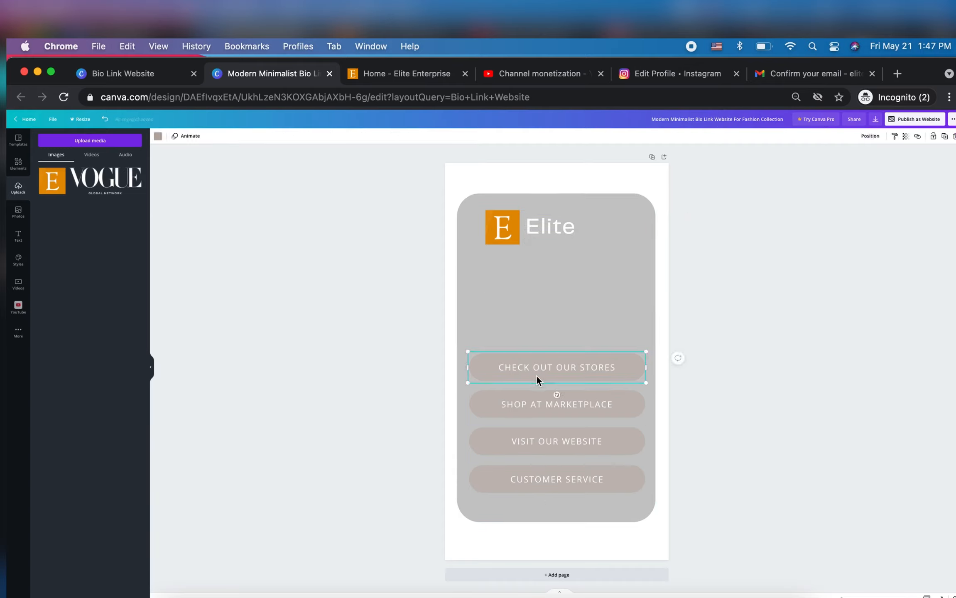
pyautogui.moveTo(537, 375); pyautogui.dragTo(536, 315)
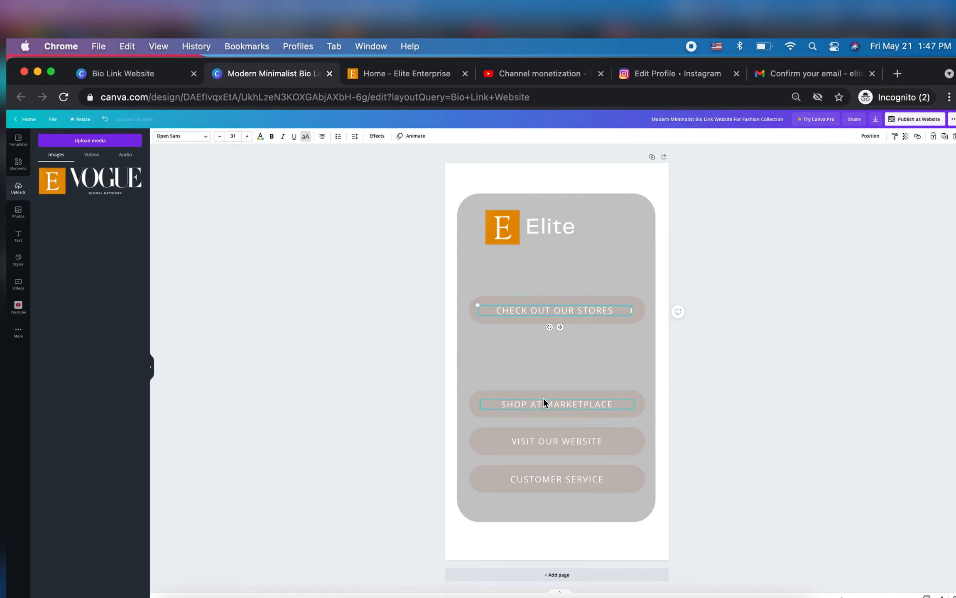
pyautogui.moveTo(543, 394); pyautogui.dragTo(552, 353)
pyautogui.moveTo(552, 442); pyautogui.dragTo(553, 387)
pyautogui.moveTo(553, 442); pyautogui.dragTo(554, 396)
pyautogui.moveTo(553, 479); pyautogui.dragTo(553, 437)
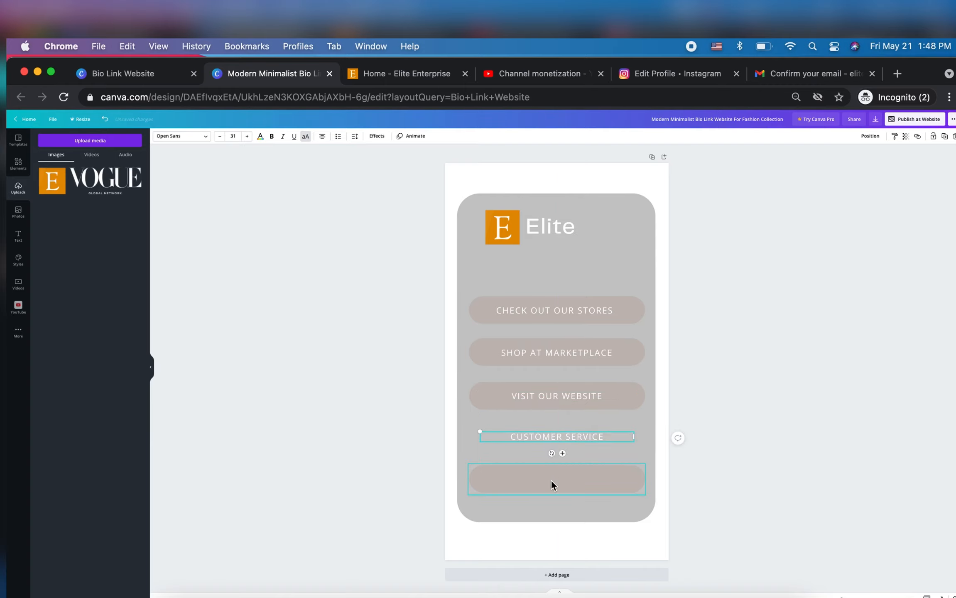
pyautogui.moveTo(553, 484); pyautogui.dragTo(551, 436)
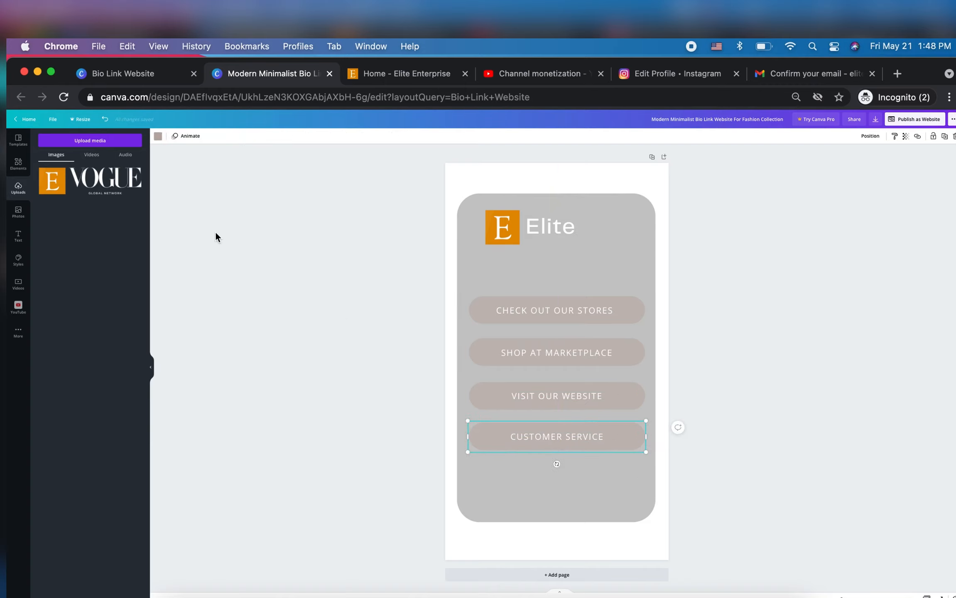
# Set the recently used photo of a business meeting with a laptop and charts as the page background
pyautogui.click(19, 165)
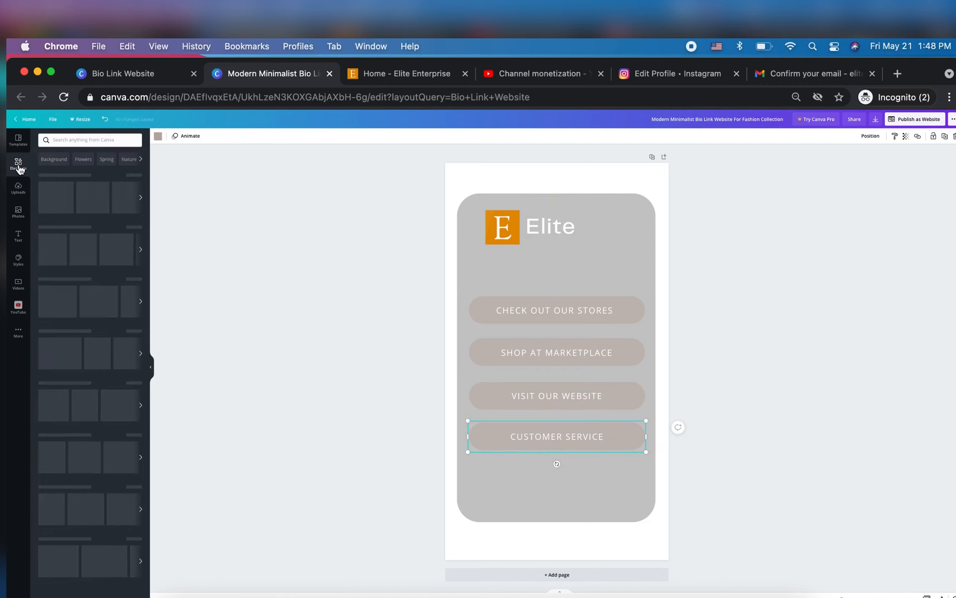
pyautogui.click(18, 213)
pyautogui.click(105, 141)
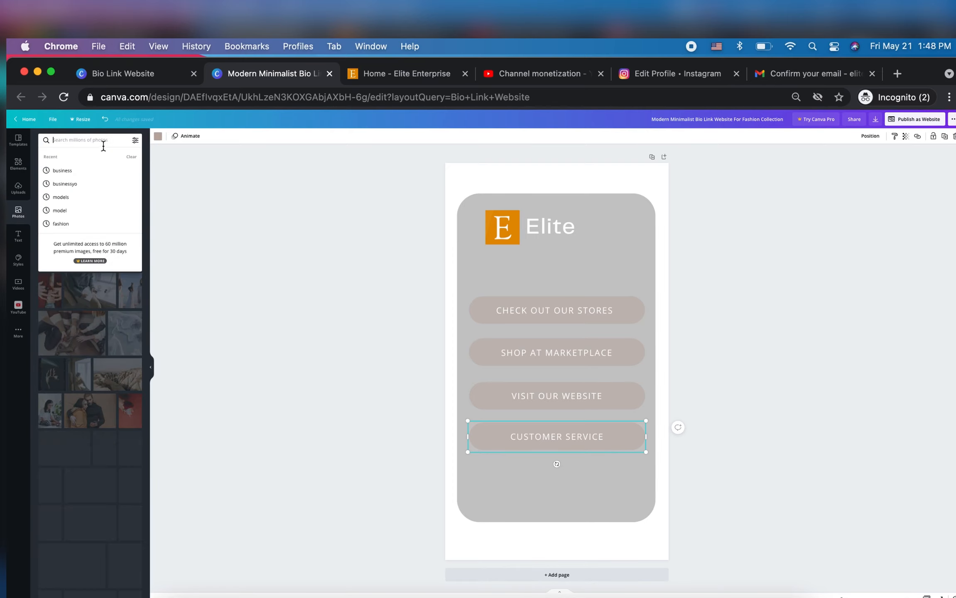
pyautogui.click(233, 268)
pyautogui.moveTo(50, 200); pyautogui.dragTo(472, 181)
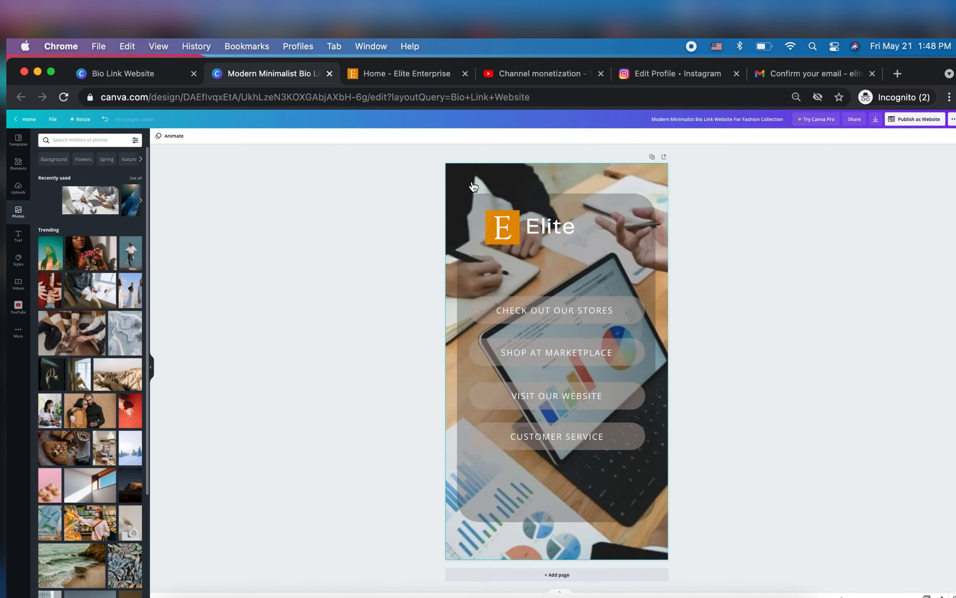
# Fill the "Check Out Our Stores" button shape with light orange from the default colors and set its transparency value to 100
pyautogui.click(638, 312)
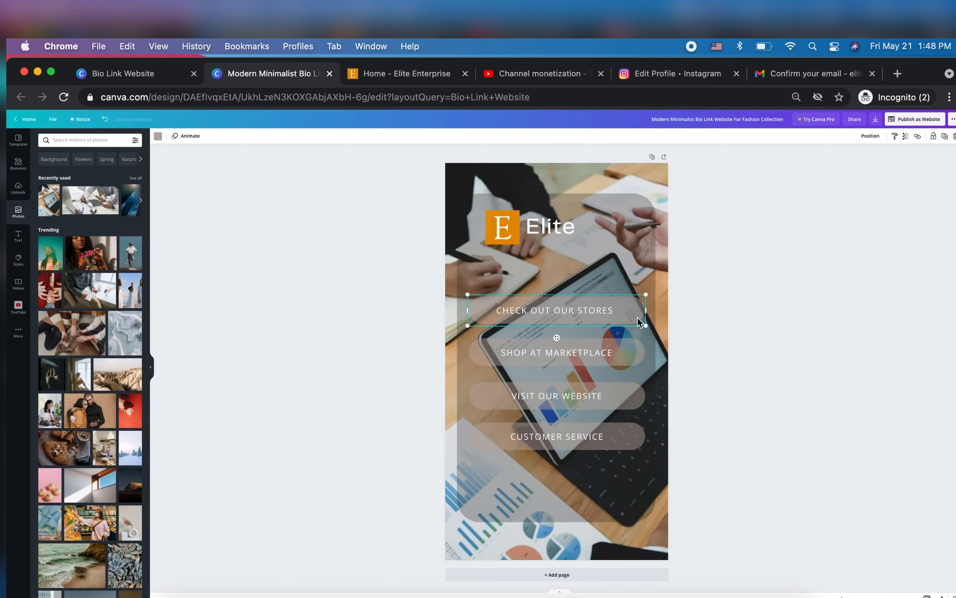
pyautogui.click(159, 137)
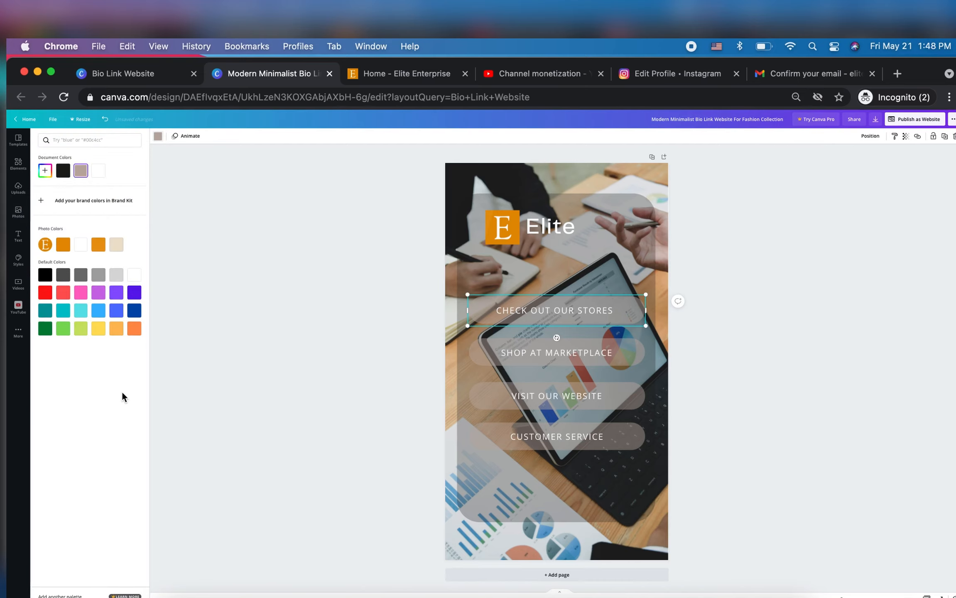
pyautogui.click(117, 329)
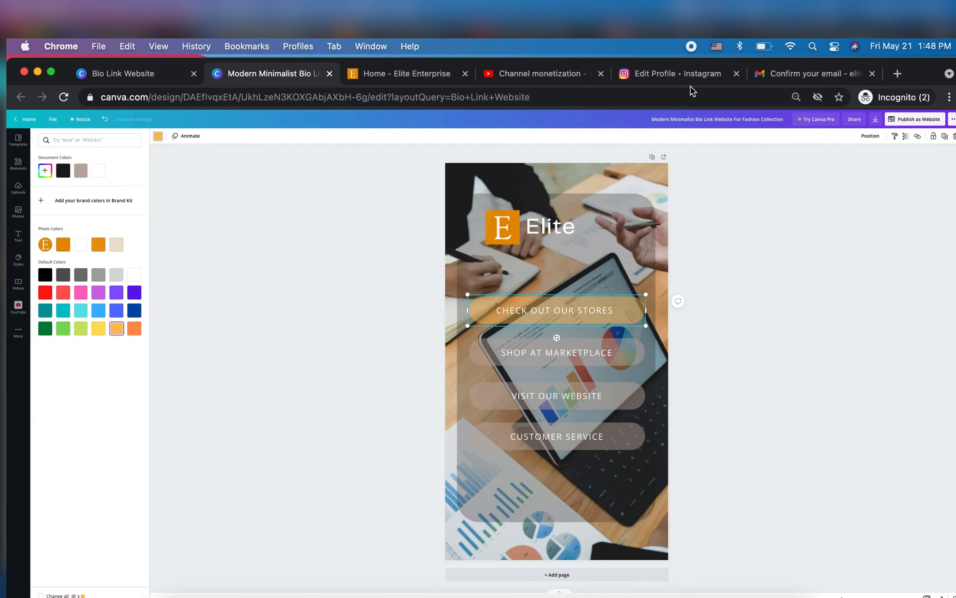
pyautogui.click(906, 137)
pyautogui.moveTo(870, 157); pyautogui.dragTo(916, 162)
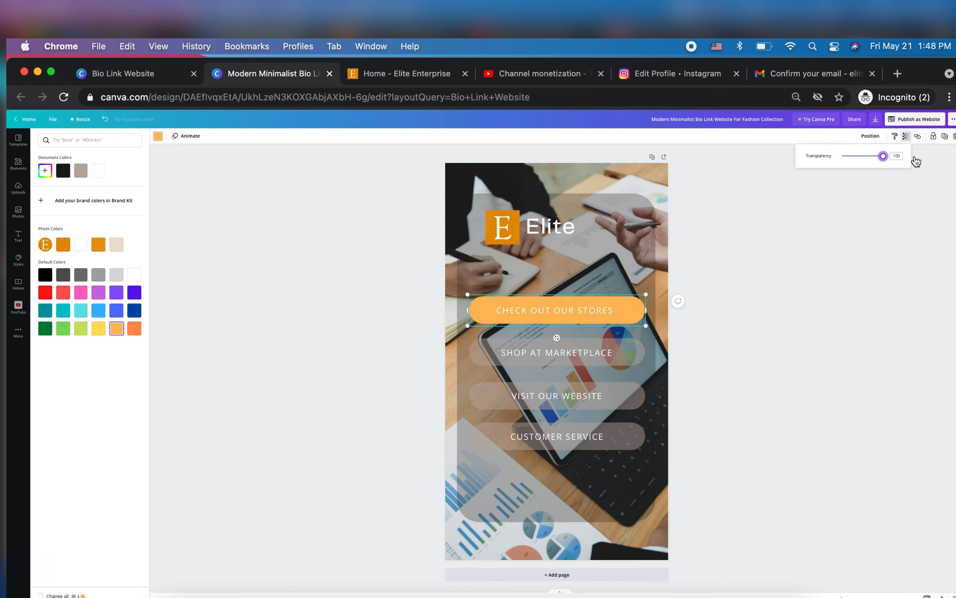
pyautogui.click(528, 312)
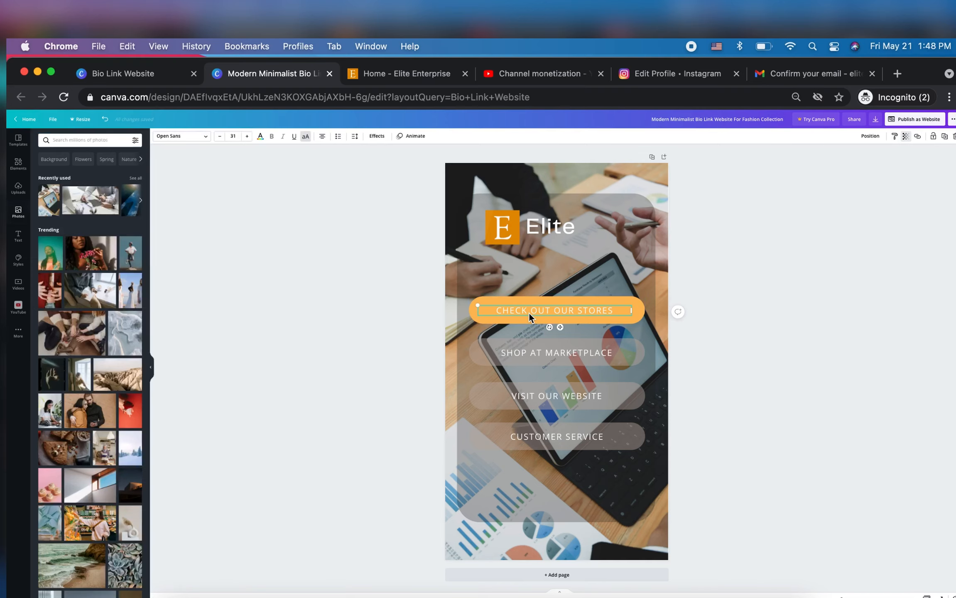
# Fill the "Shop at Marketplace" button shape with the logo's dark orange from the photo colors
pyautogui.click(474, 360)
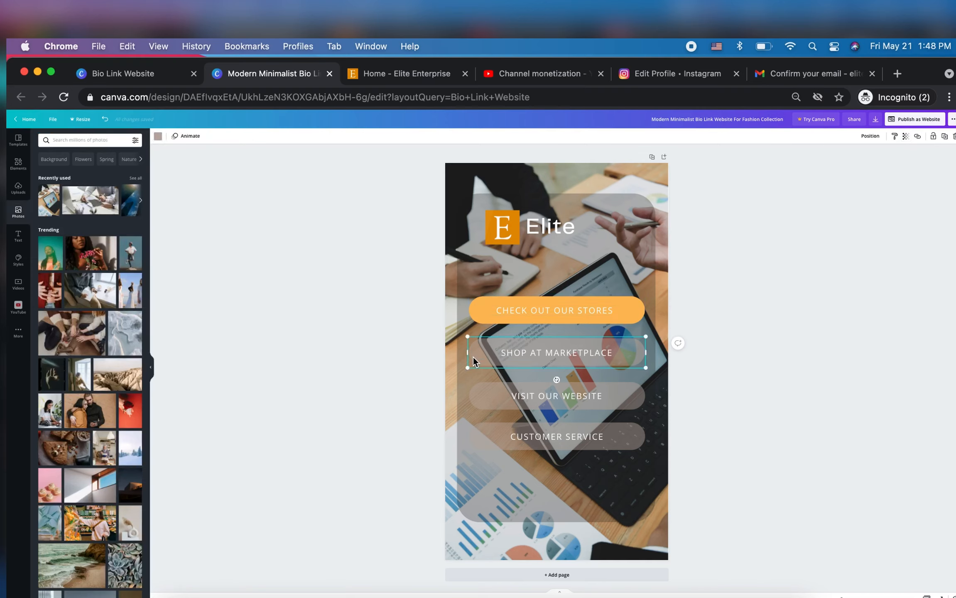
pyautogui.click(158, 136)
pyautogui.click(64, 245)
pyautogui.click(475, 399)
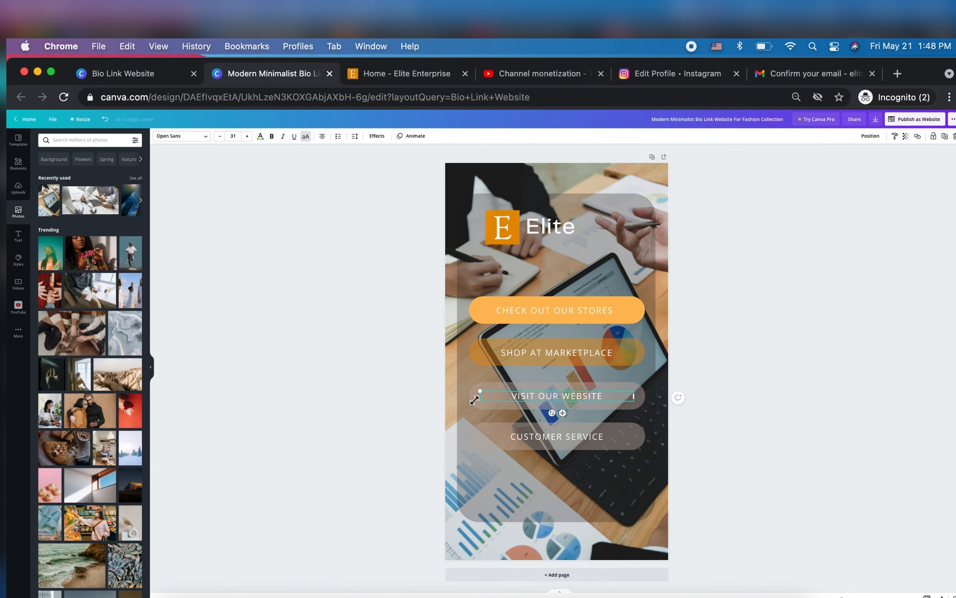
# Fill the "Visit Our Website" and "Customer Service" button shapes with the logo's dark orange from the photo colors
pyautogui.click(474, 400)
pyautogui.click(158, 135)
pyautogui.click(63, 245)
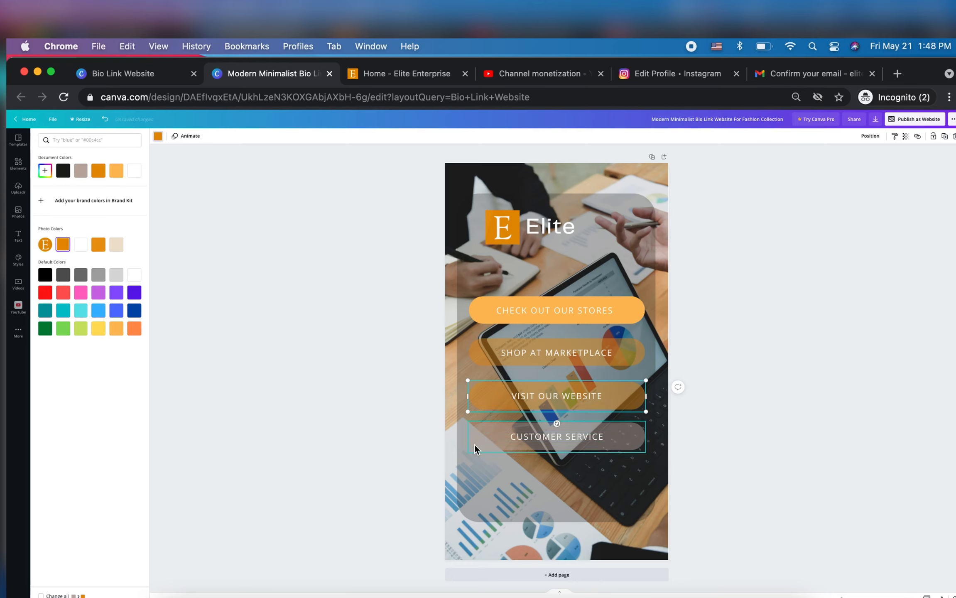
pyautogui.click(474, 444)
pyautogui.click(63, 244)
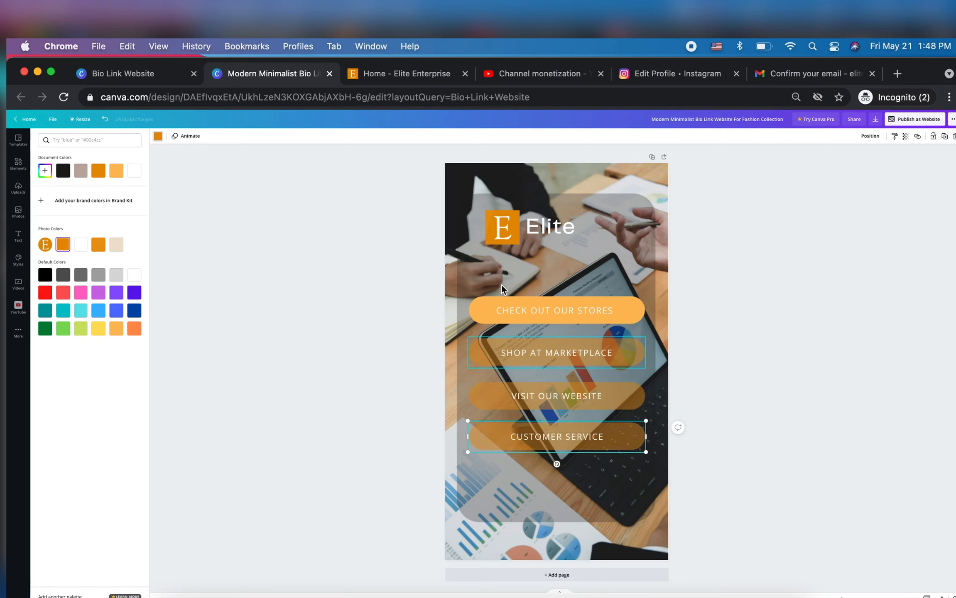
# Recolor the "Check Out Our Stores" button shape with the logo's dark orange from the photo colors
pyautogui.click(482, 303)
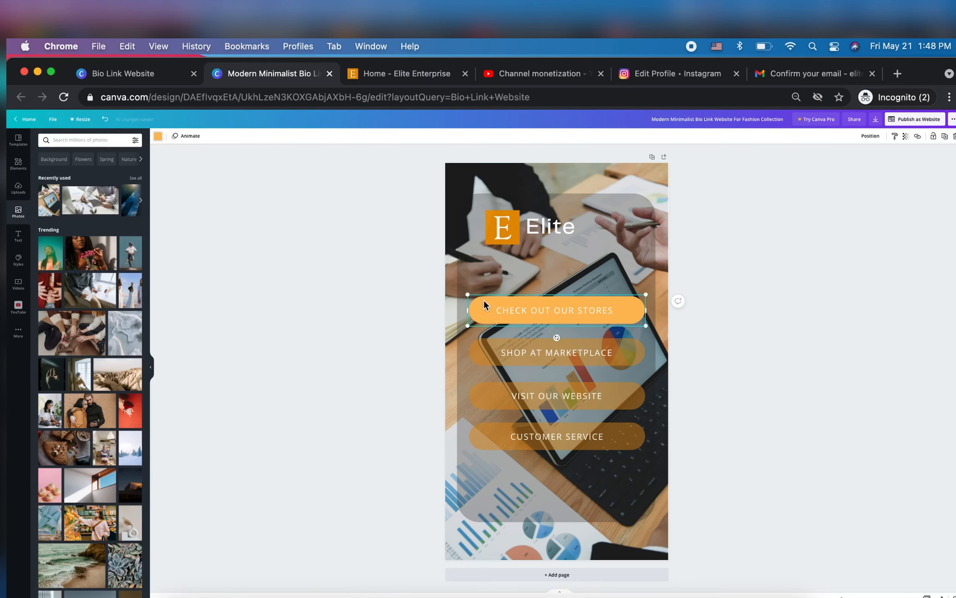
pyautogui.click(157, 136)
pyautogui.click(63, 244)
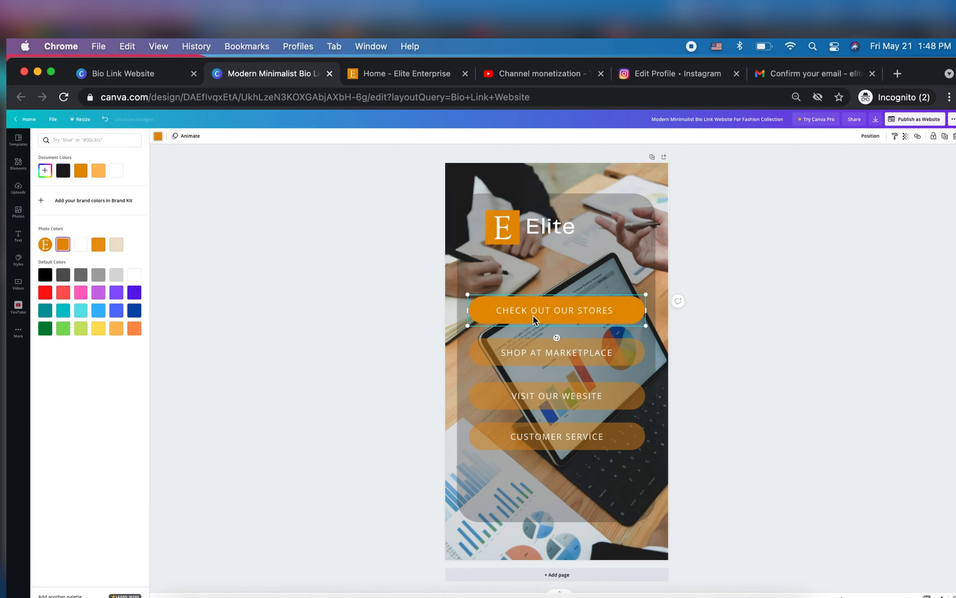
# Set the transparency value of the "Shop at Marketplace", "Visit Our Website" and "Customer Service" button shapes to 100
pyautogui.click(469, 339)
pyautogui.click(906, 141)
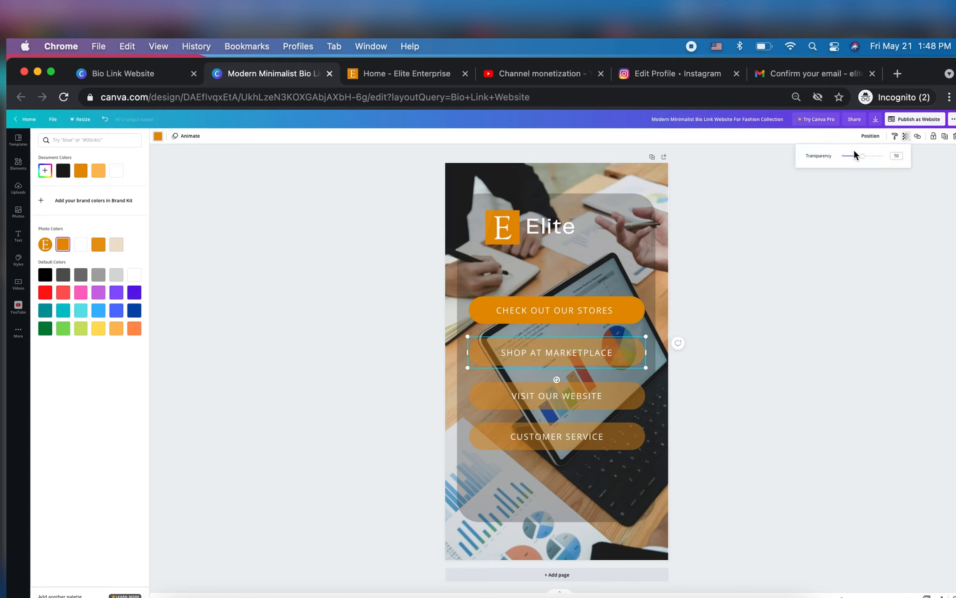
pyautogui.moveTo(867, 156); pyautogui.dragTo(882, 156)
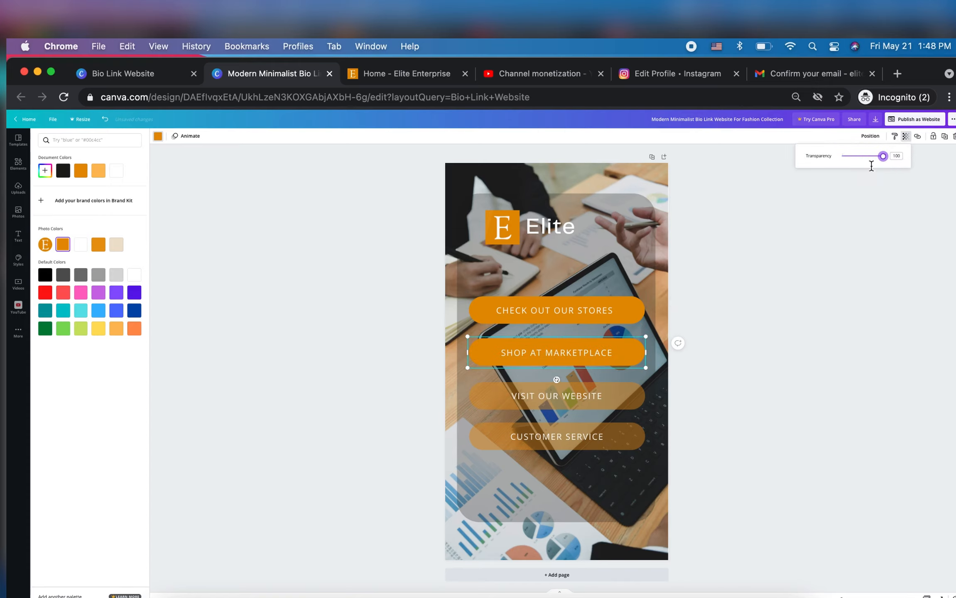
pyautogui.click(631, 393)
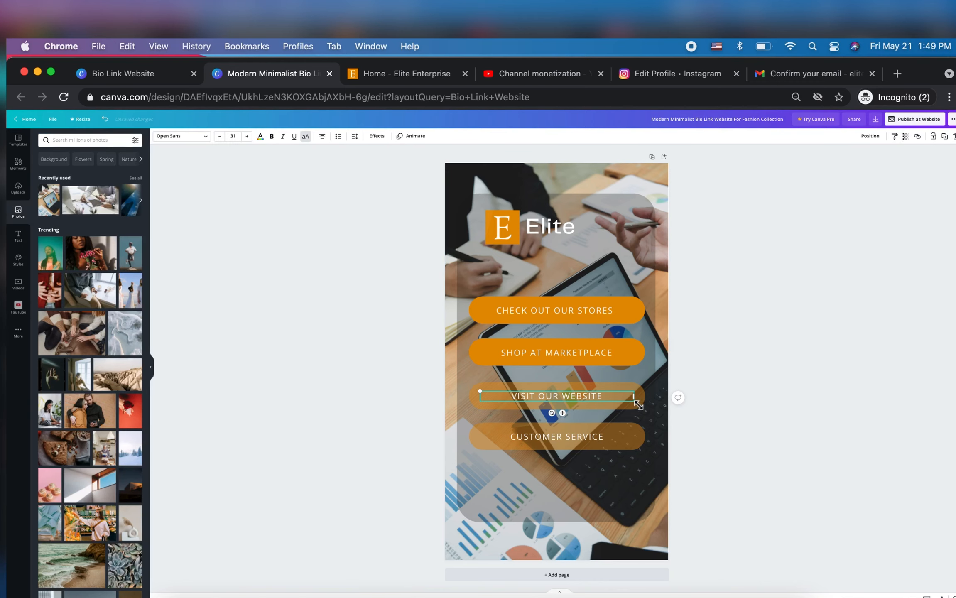
pyautogui.click(640, 405)
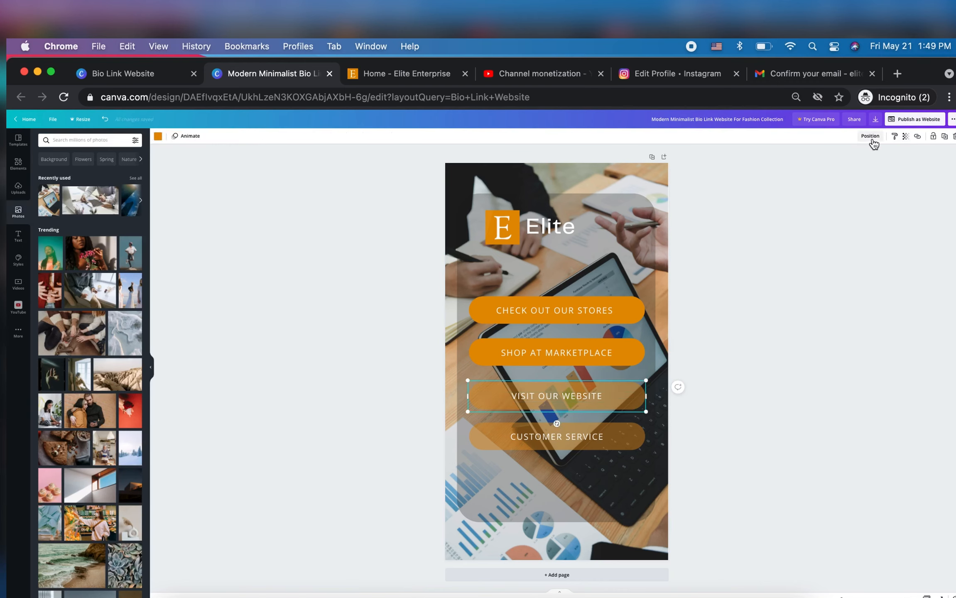
pyautogui.click(906, 138)
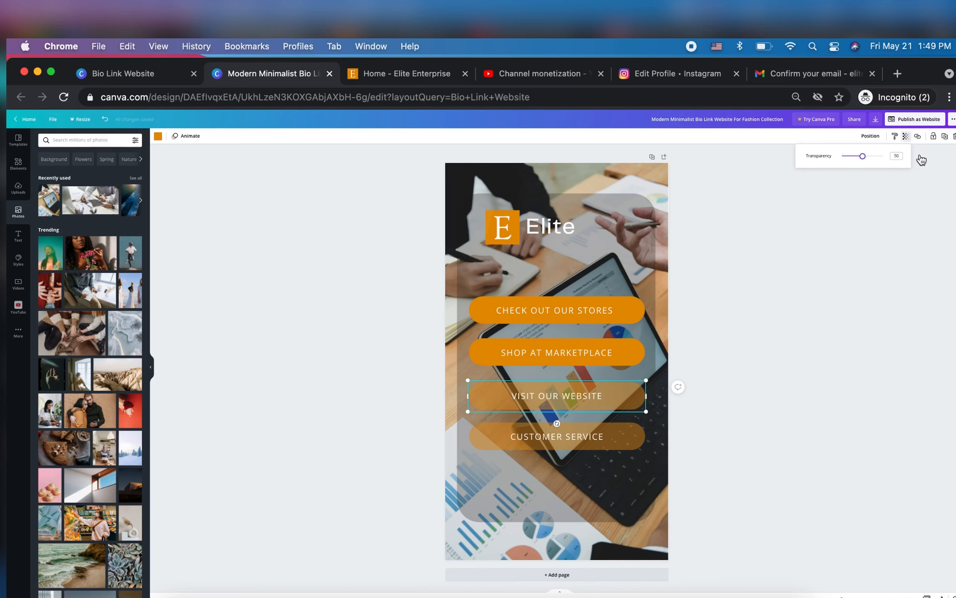
pyautogui.moveTo(863, 156); pyautogui.dragTo(922, 160)
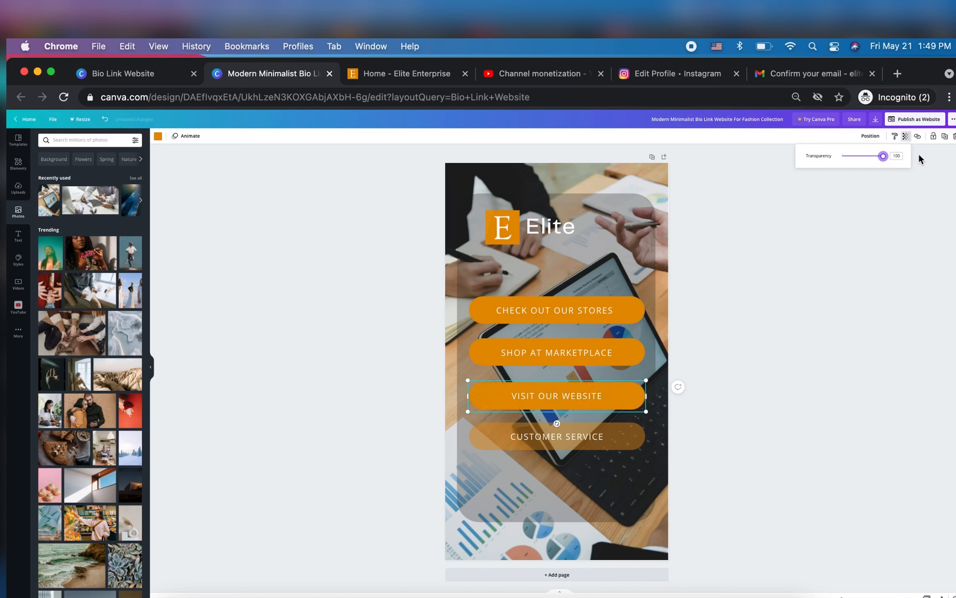
pyautogui.click(629, 442)
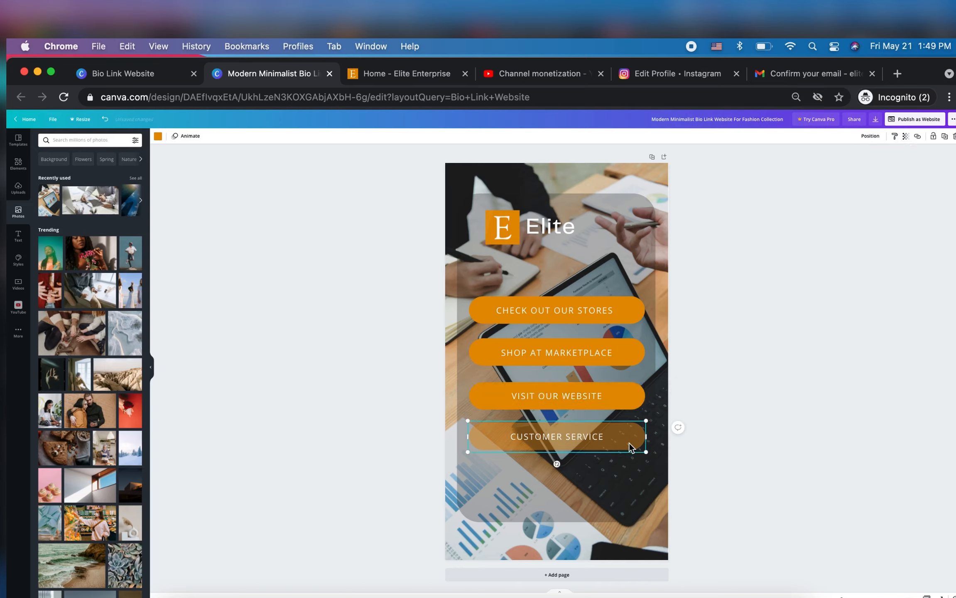
pyautogui.click(906, 137)
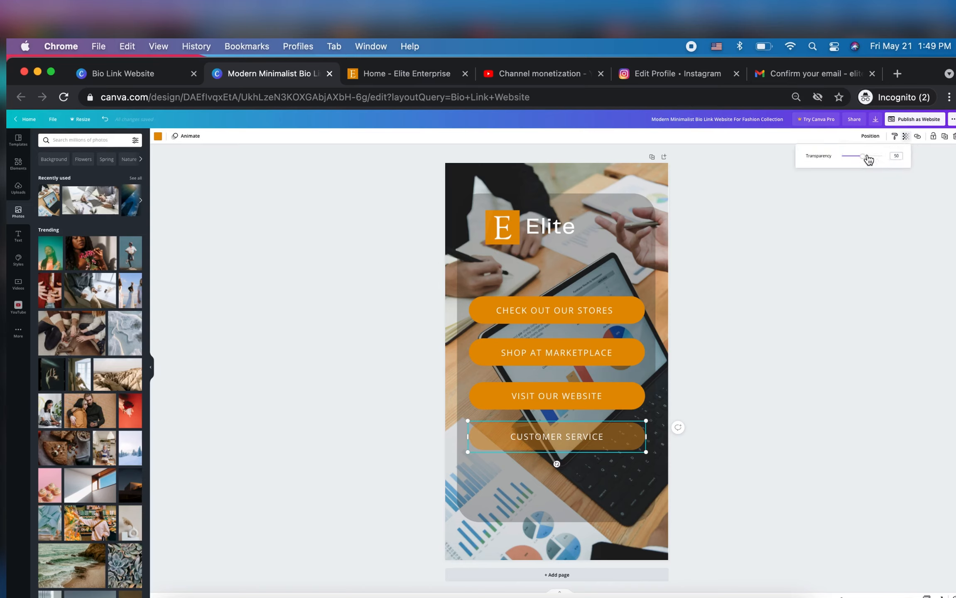
pyautogui.moveTo(864, 157); pyautogui.dragTo(923, 164)
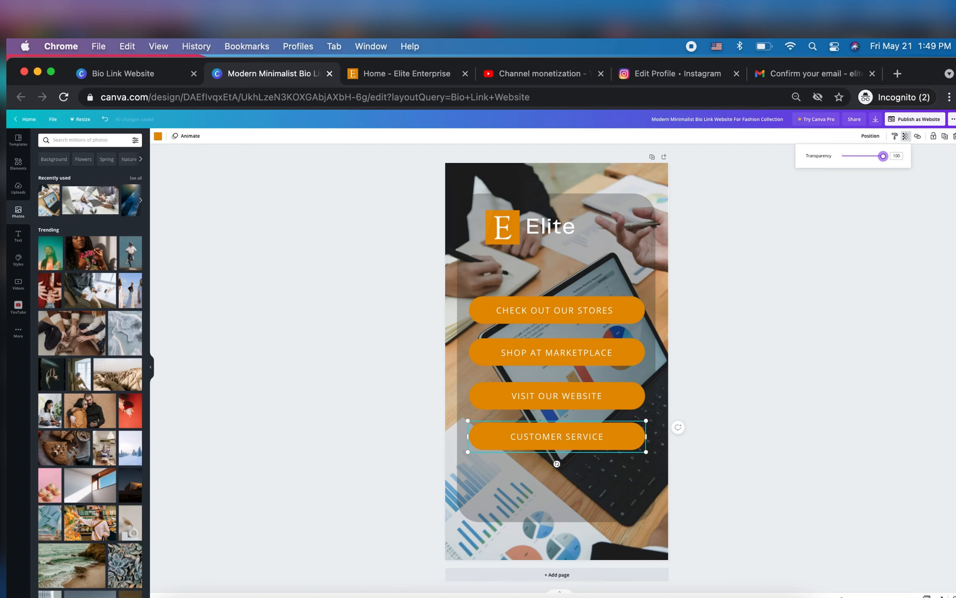
# Replace the "Check Out Our Stores" label text with "WEBSITE"
pyautogui.click(589, 311)
pyautogui.click(588, 311)
pyautogui.write('WE')
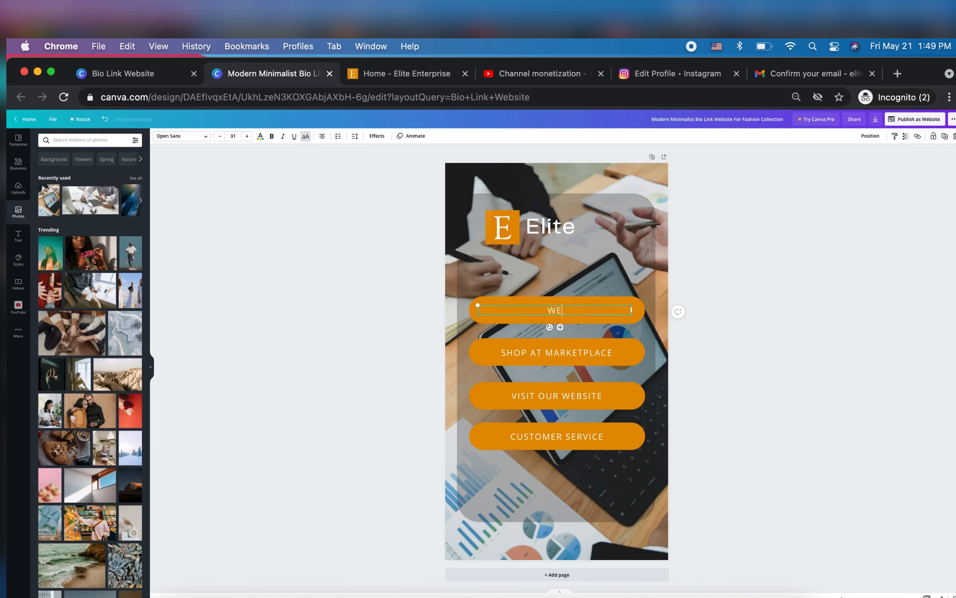
pyautogui.write('BSITE')
# Replace the "Shop at Marketplace" label text with "TWITTER"
pyautogui.click(584, 353)
pyautogui.click(584, 353)
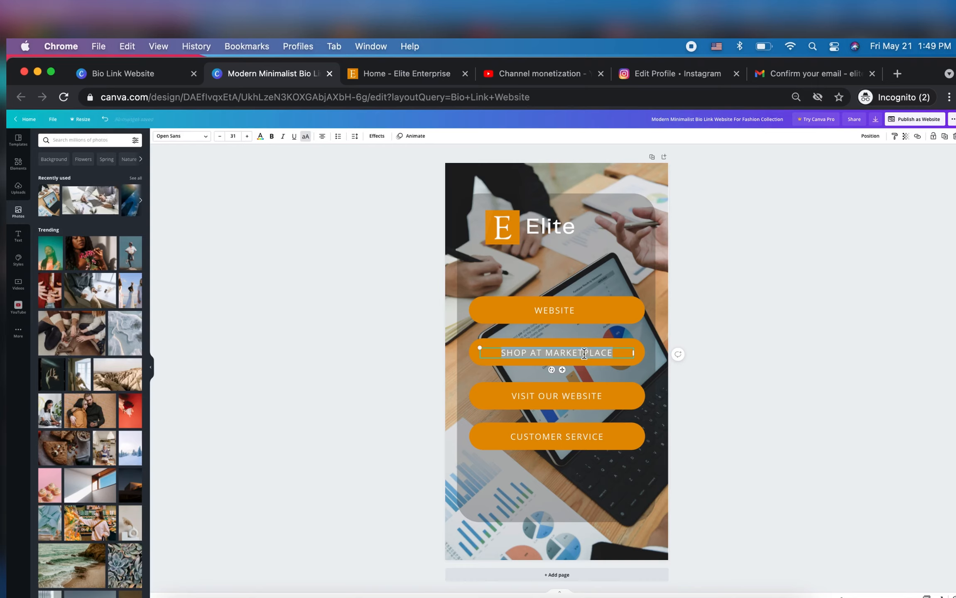
pyautogui.write('TW')
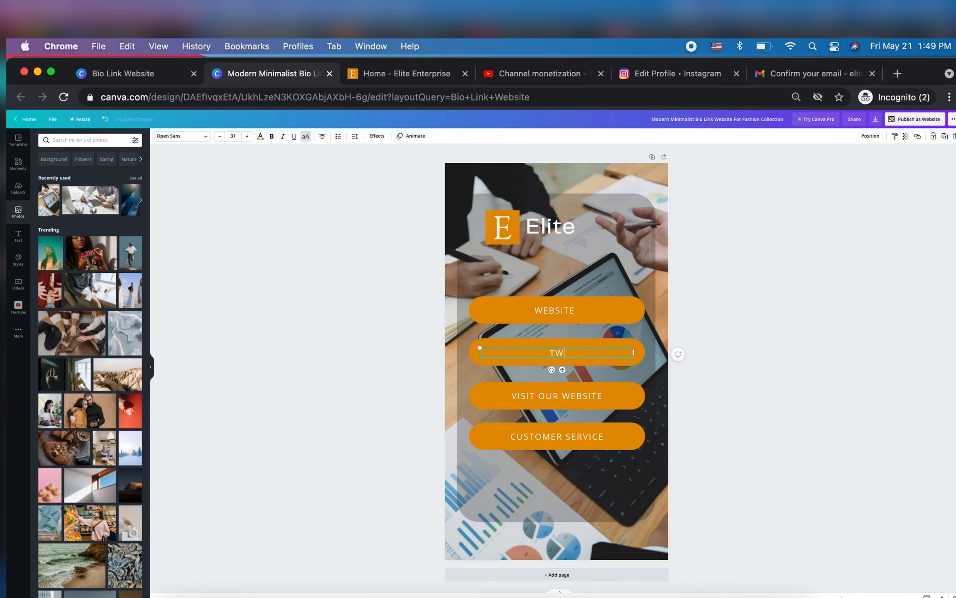
pyautogui.write('ITTER')
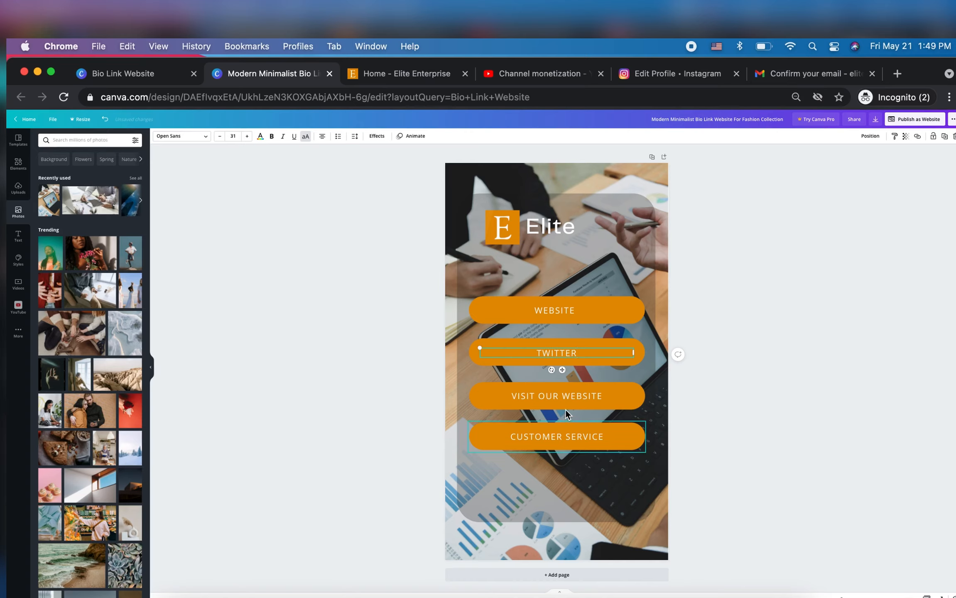
# Change the first link button's label text to "YOUTUBE"
pyautogui.click(565, 395)
pyautogui.click(566, 396)
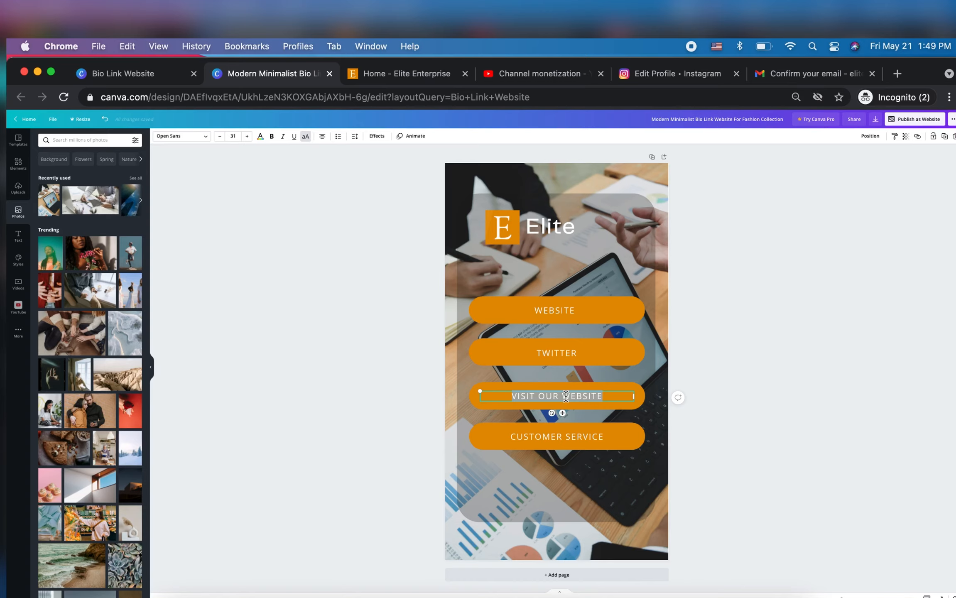
pyautogui.click(550, 311)
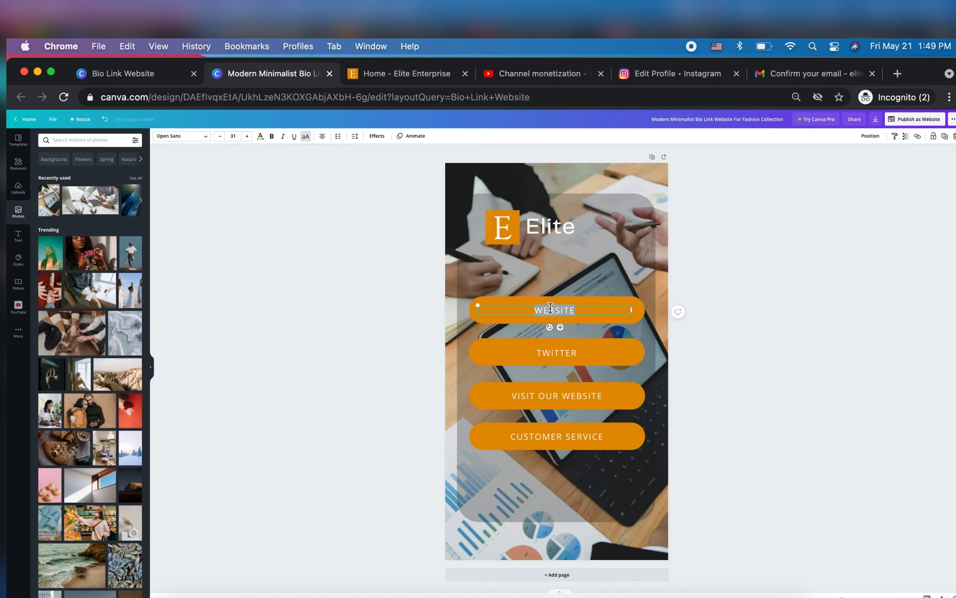
pyautogui.write('YOUTUBE')
# Delete the "Customer Service" label together with its orange button shape
pyautogui.click(542, 437)
pyautogui.click(543, 437)
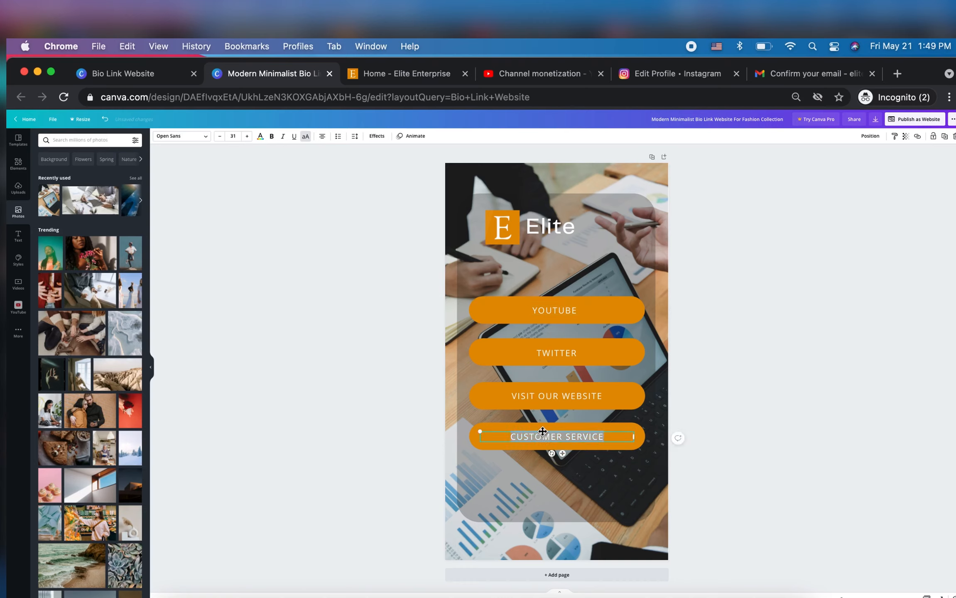
pyautogui.press('BackSpace')
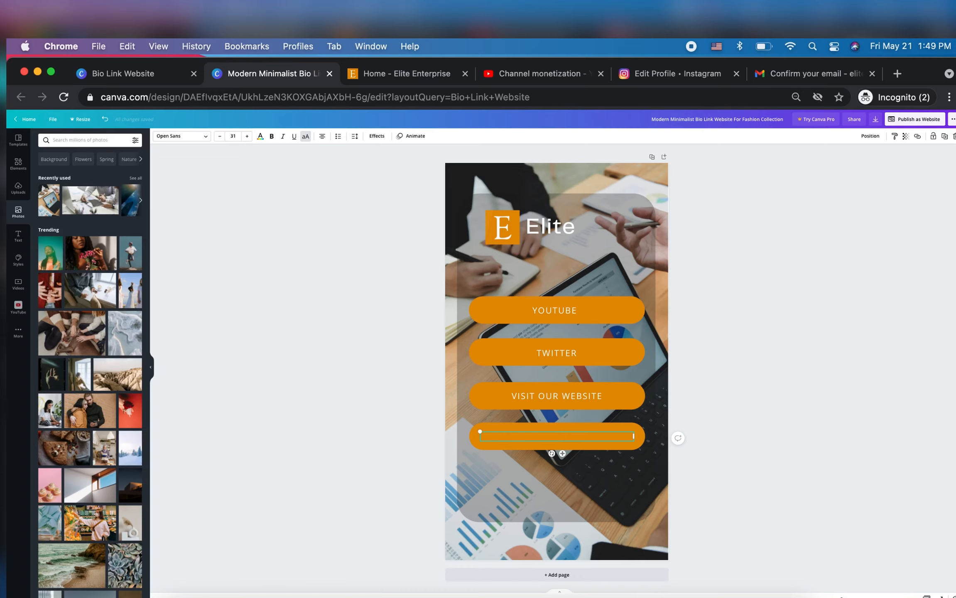
pyautogui.click(539, 472)
pyautogui.click(518, 441)
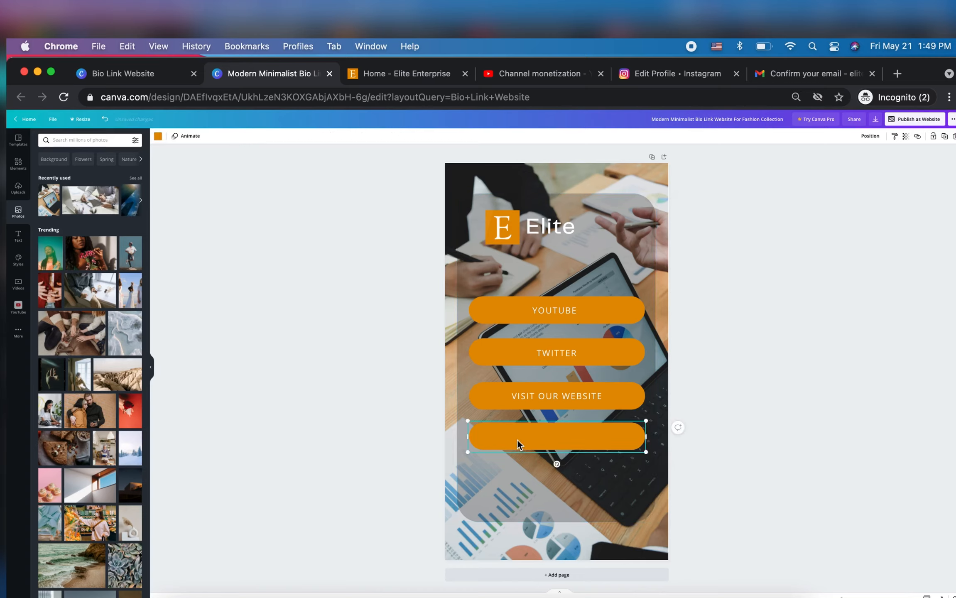
pyautogui.press('Delete')
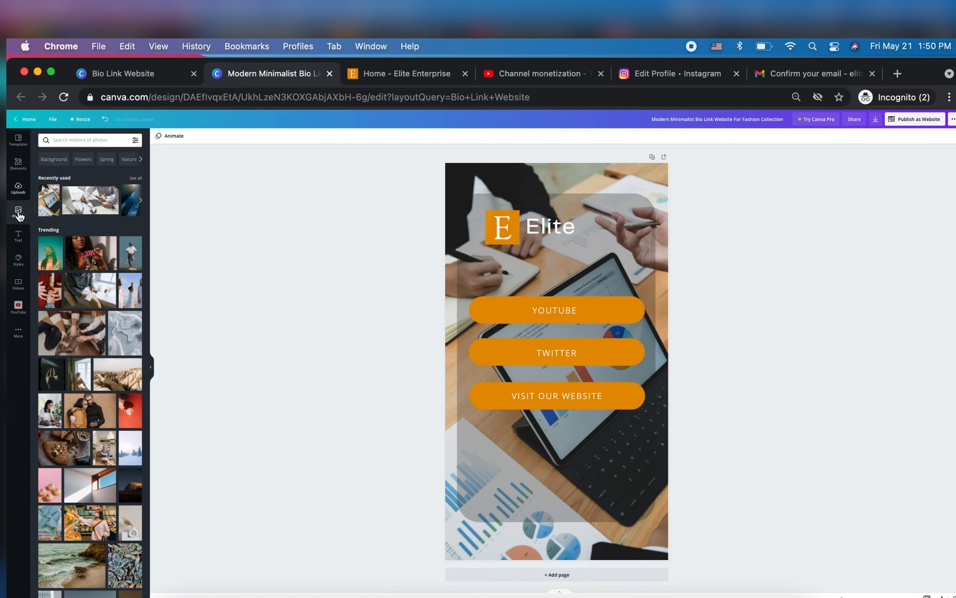
# Search the elements for "youtube" and add the red YouTube play-button logo to the page
pyautogui.click(18, 164)
pyautogui.click(67, 141)
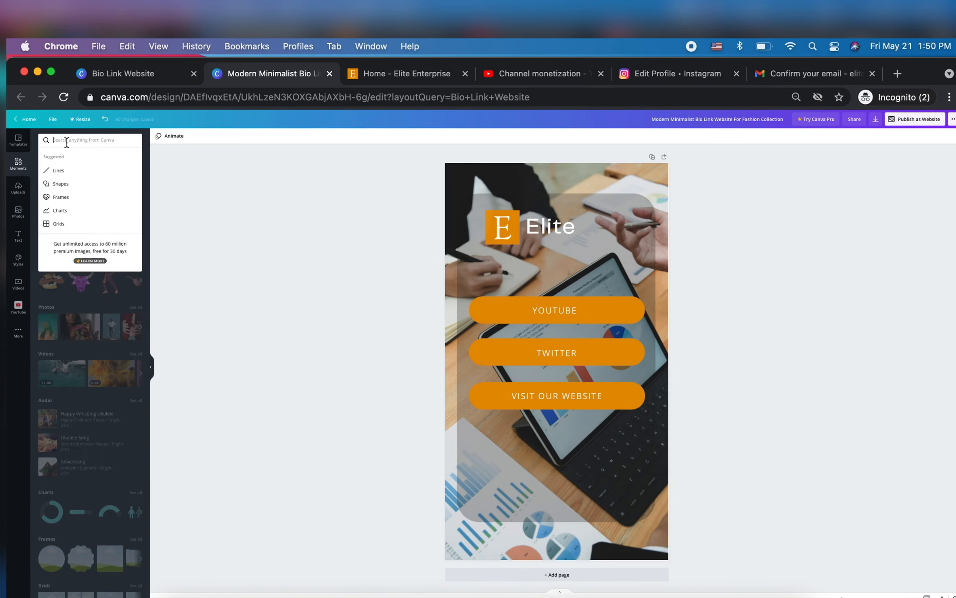
pyautogui.write('youtu')
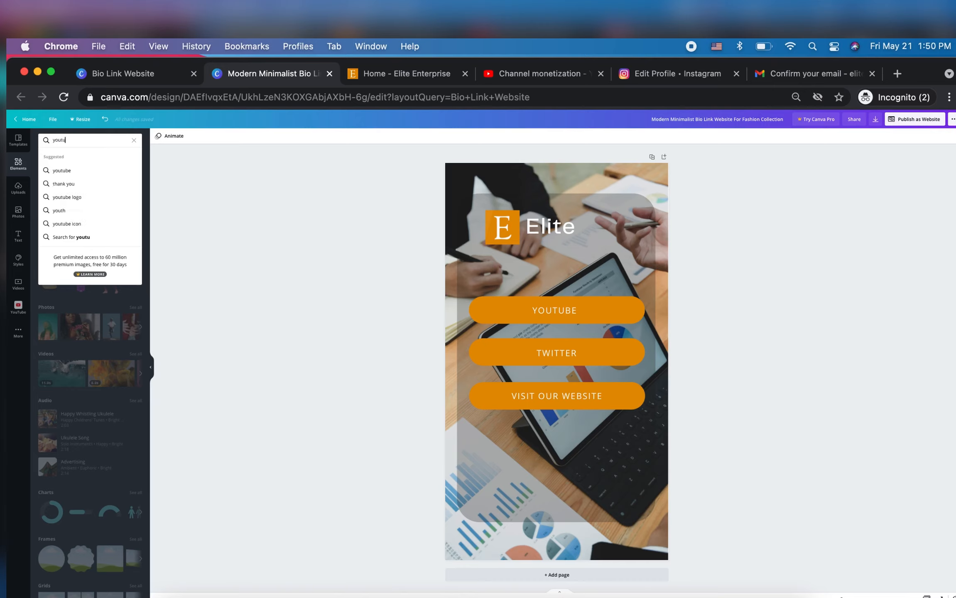
pyautogui.click(62, 170)
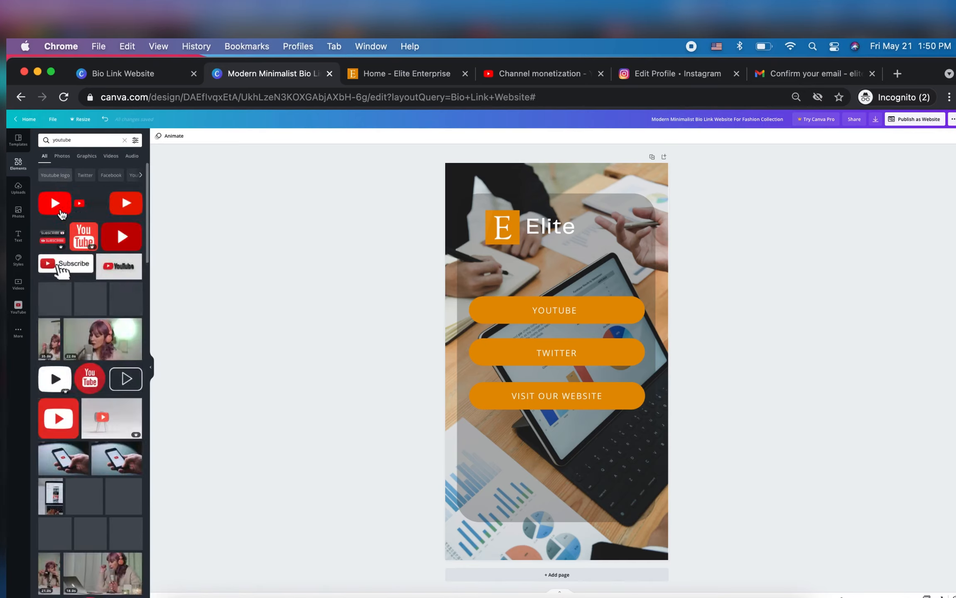
pyautogui.click(54, 207)
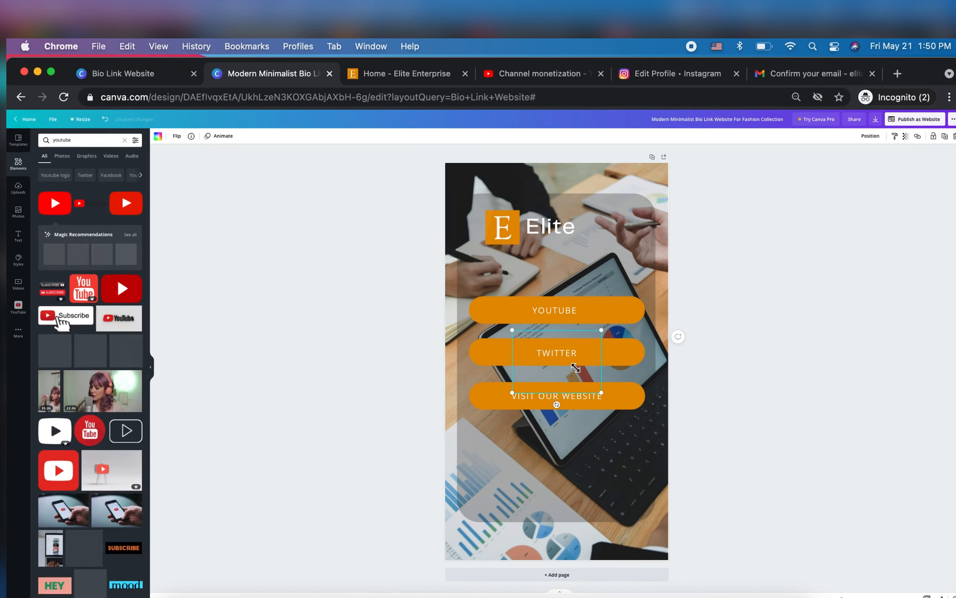
# Shrink the YouTube logo and place it on the first orange button, just after the "YOUTUBE" label
pyautogui.moveTo(550, 341); pyautogui.dragTo(601, 317)
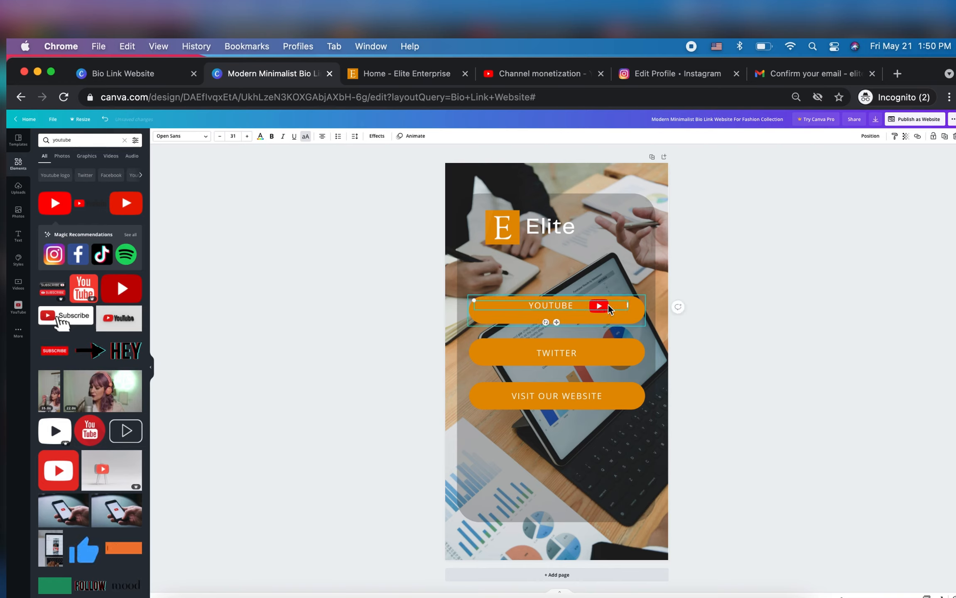
pyautogui.click(601, 316)
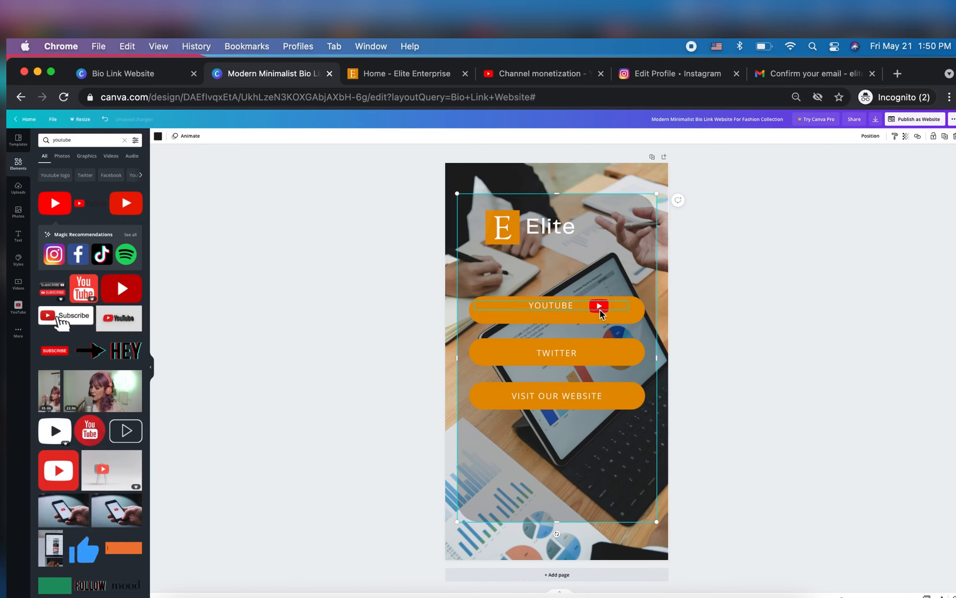
pyautogui.click(601, 315)
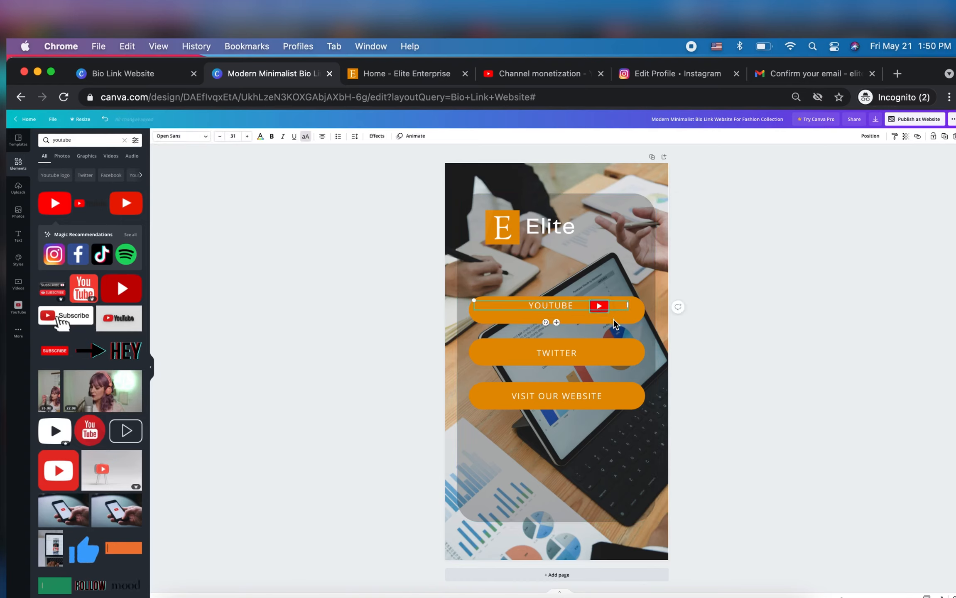
pyautogui.click(615, 318)
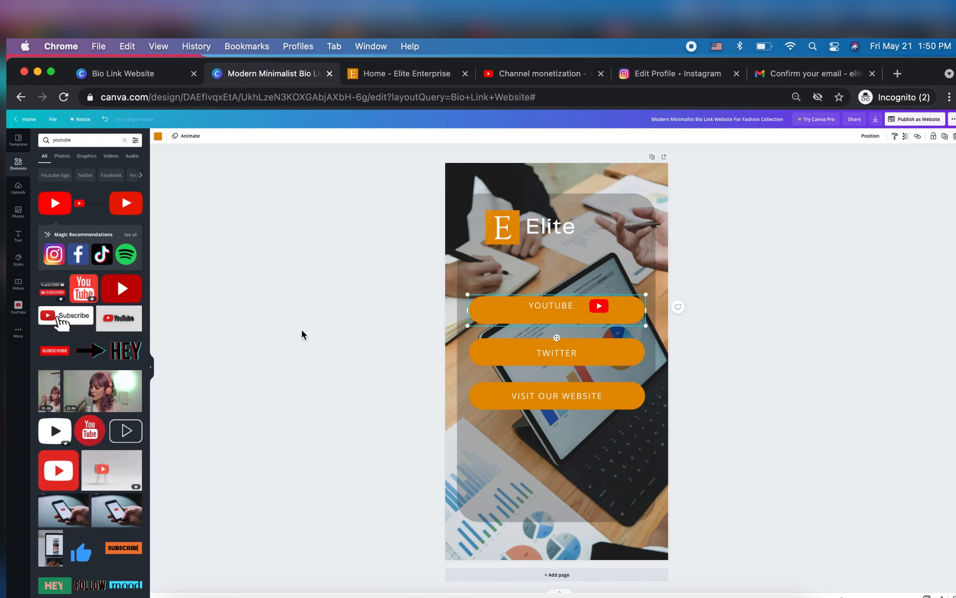
# Add the square blue Twitter logo from the magic recommendations, shrunk to icon size and placed just after the "TWITTER" label
pyautogui.click(133, 235)
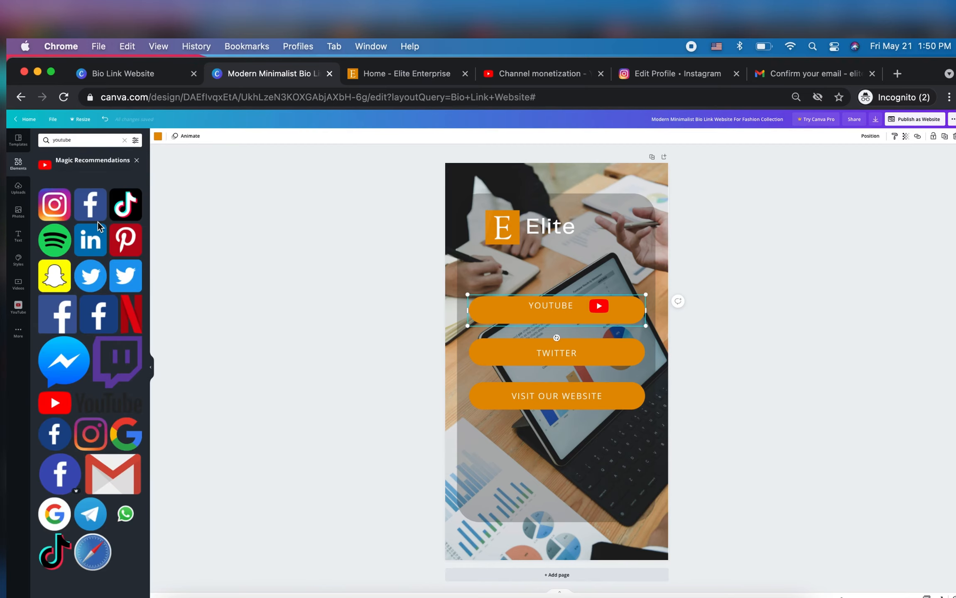
pyautogui.click(128, 279)
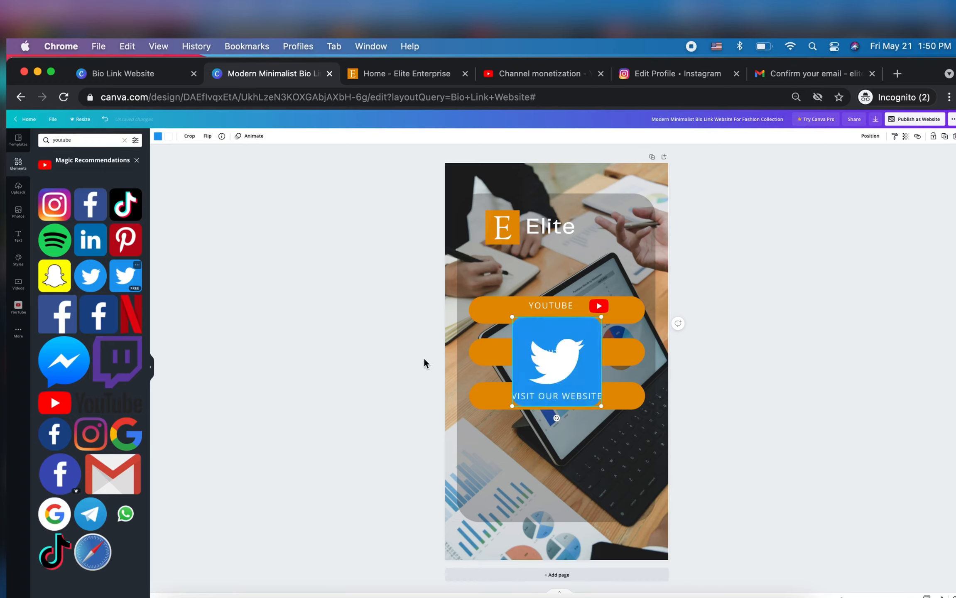
pyautogui.moveTo(509, 319); pyautogui.dragTo(582, 385)
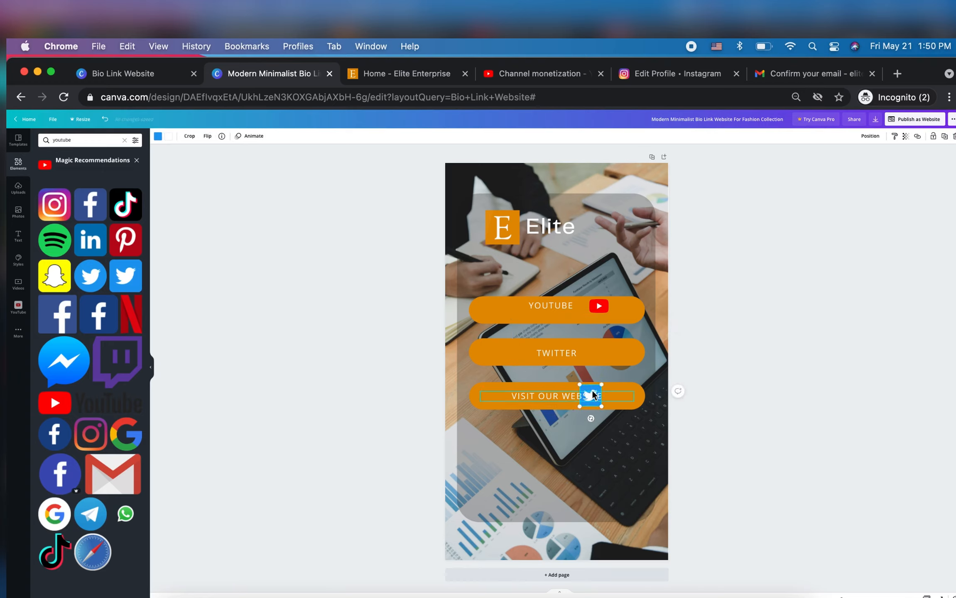
pyautogui.moveTo(593, 391); pyautogui.dragTo(612, 361)
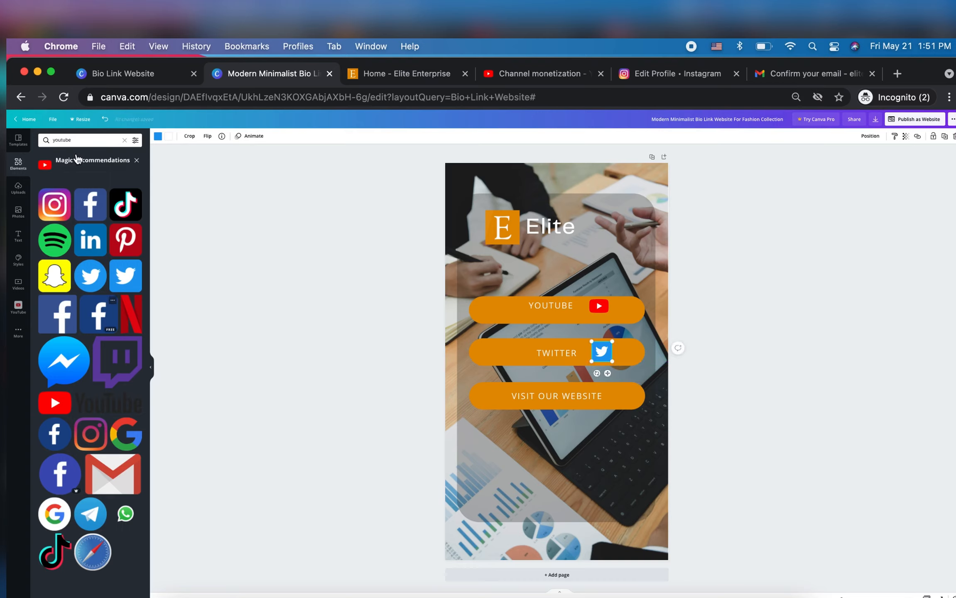
# Add the black globe icon from an elements search for "web", shrunk to icon size and placed just after the "VISIT OUR WEBSITE" label
pyautogui.click(74, 139)
pyautogui.write('we')
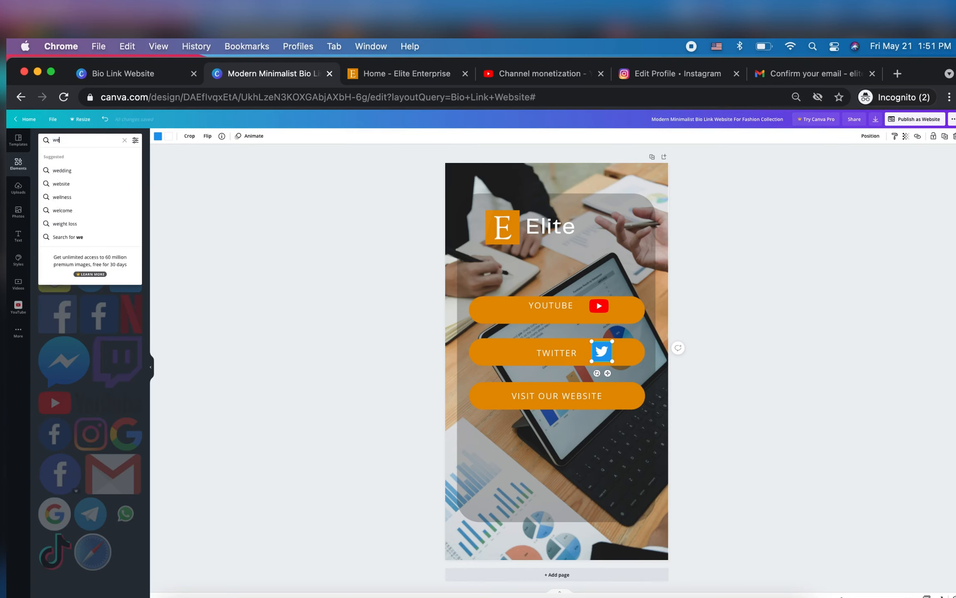
pyautogui.write('b')
pyautogui.press('Return')
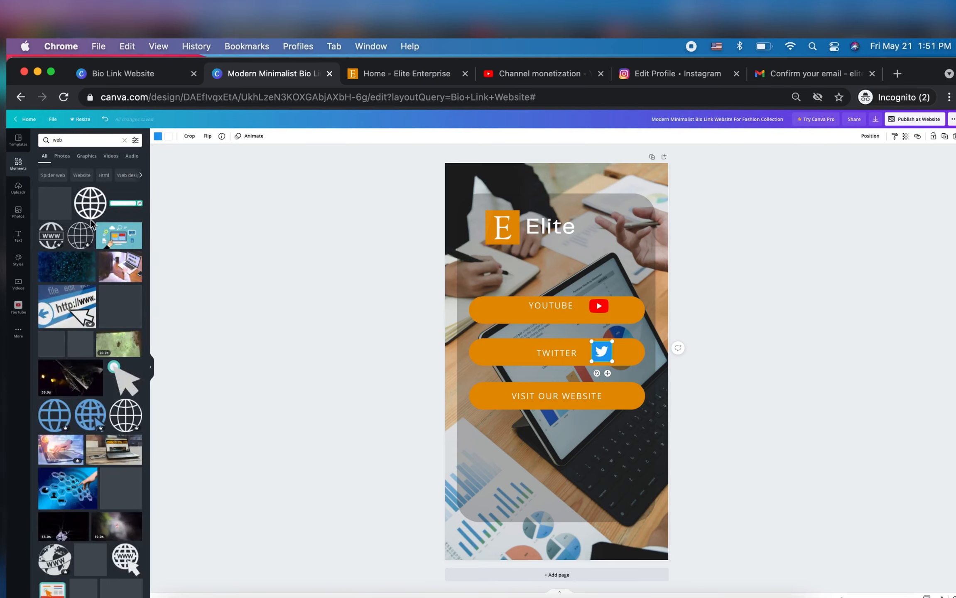
pyautogui.click(96, 208)
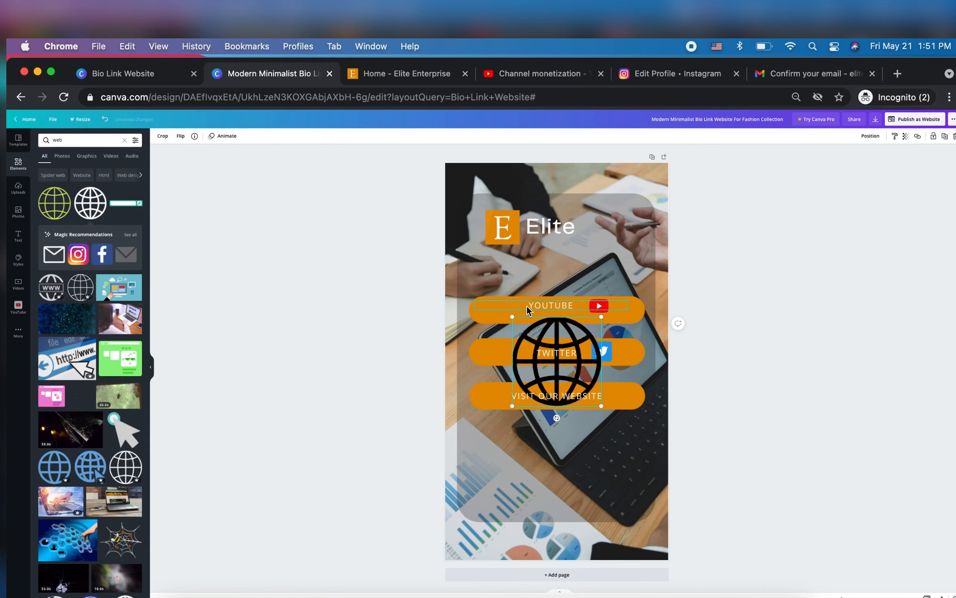
pyautogui.moveTo(510, 318); pyautogui.dragTo(587, 384)
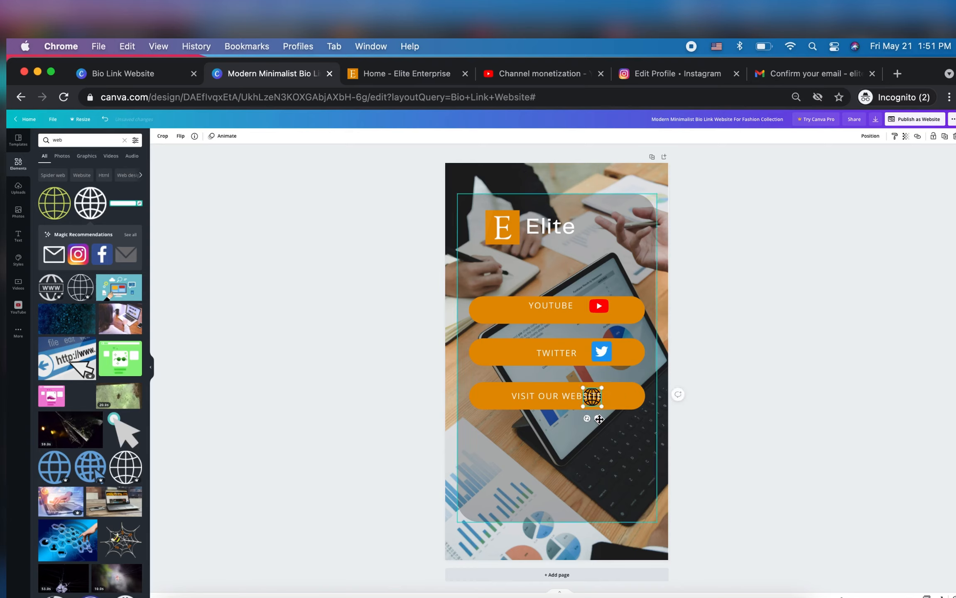
pyautogui.moveTo(603, 420); pyautogui.dragTo(624, 414)
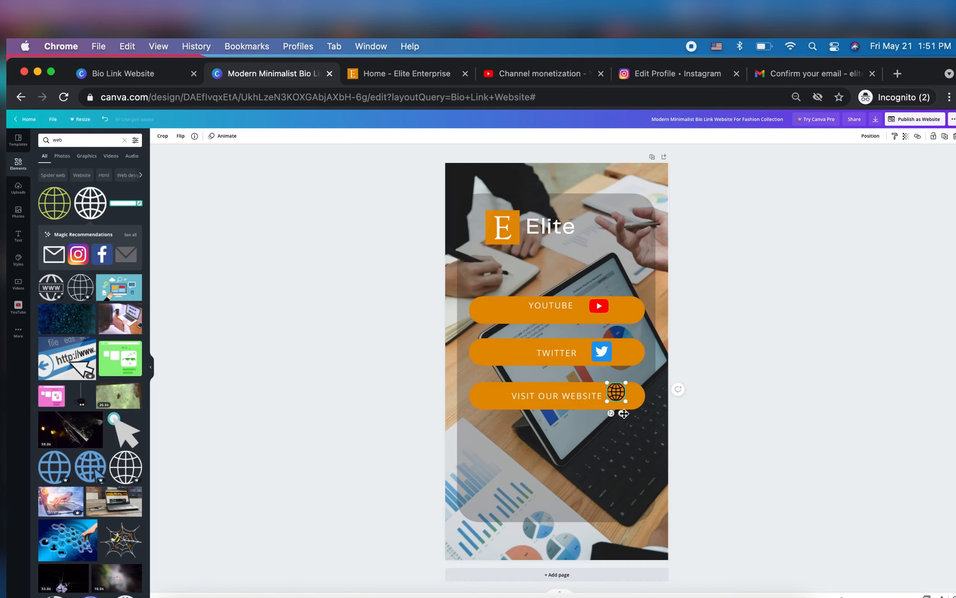
# Copy the Elite Enterprise website's address from its open browser page and link the "VISIT OUR WEBSITE" label to it
pyautogui.click(561, 307)
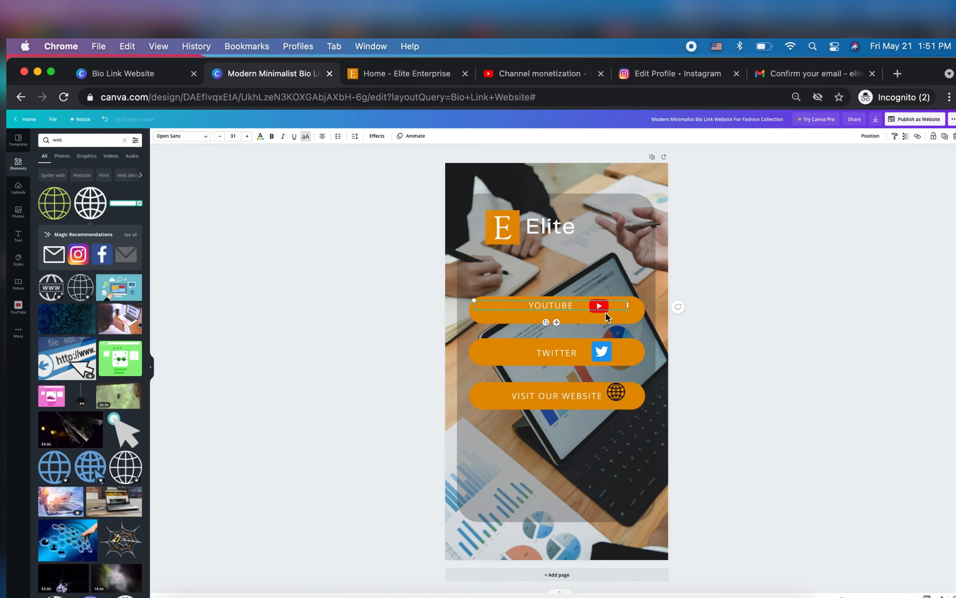
pyautogui.click(918, 137)
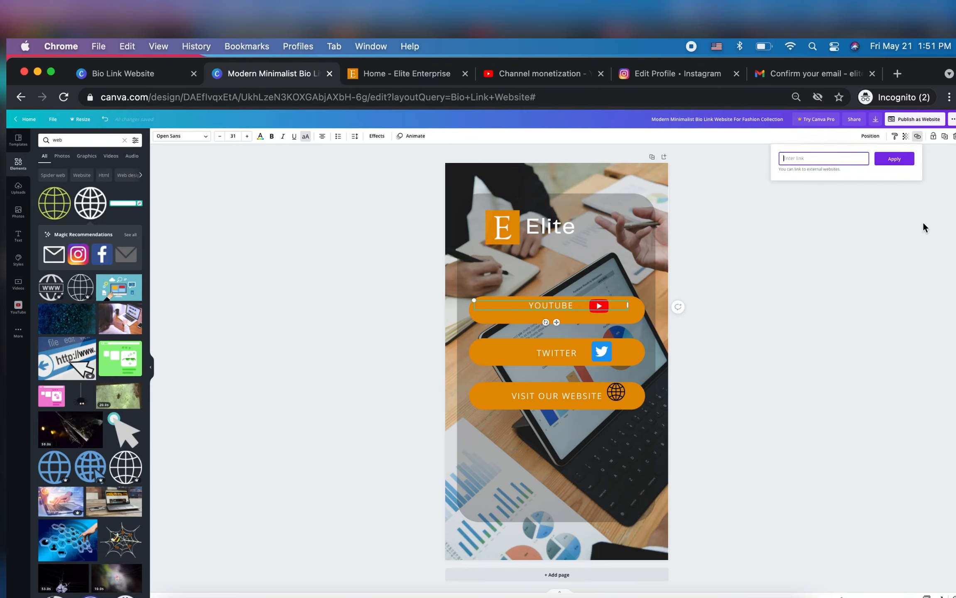
pyautogui.click(403, 80)
pyautogui.click(216, 100)
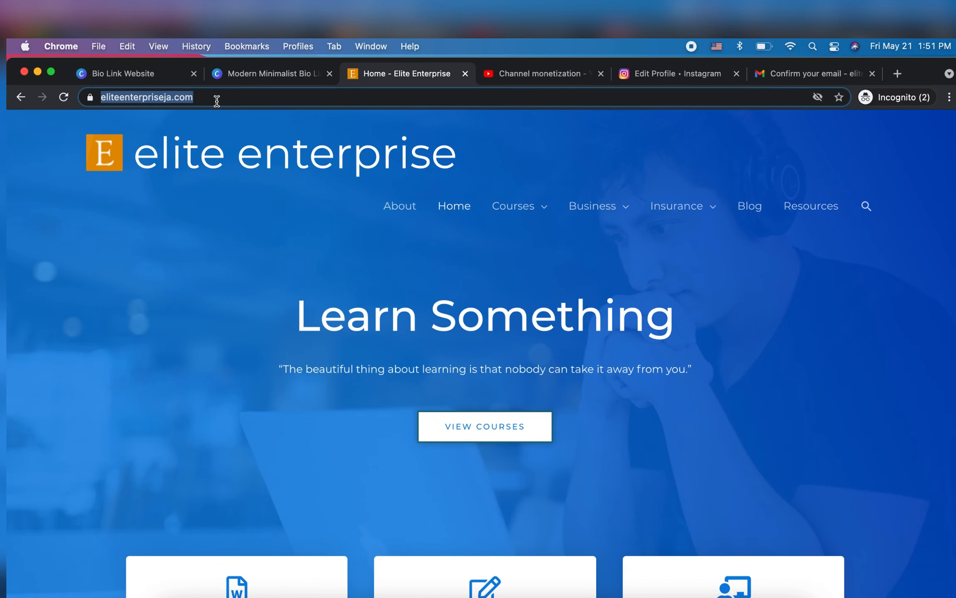
pyautogui.click(240, 76)
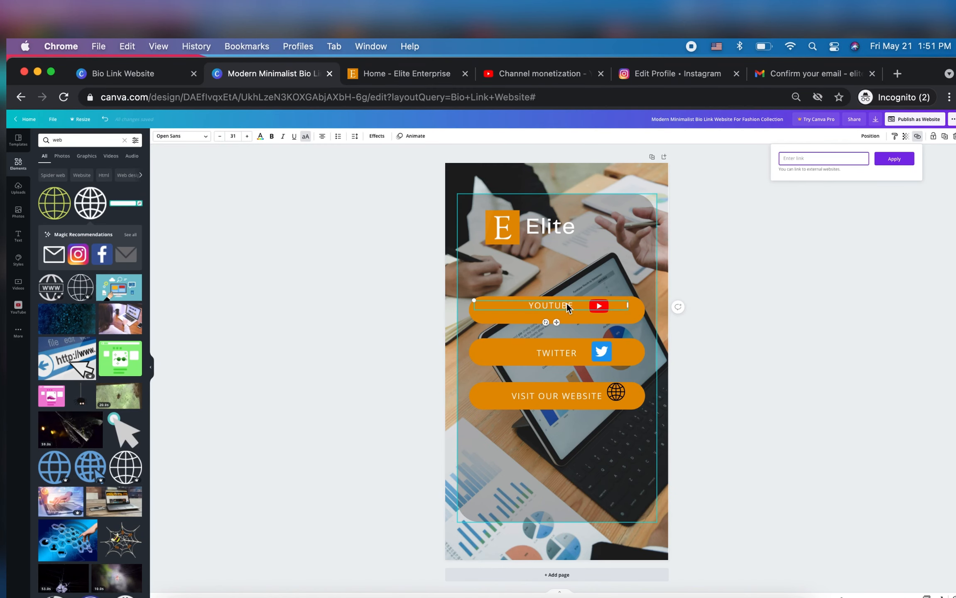
pyautogui.click(551, 400)
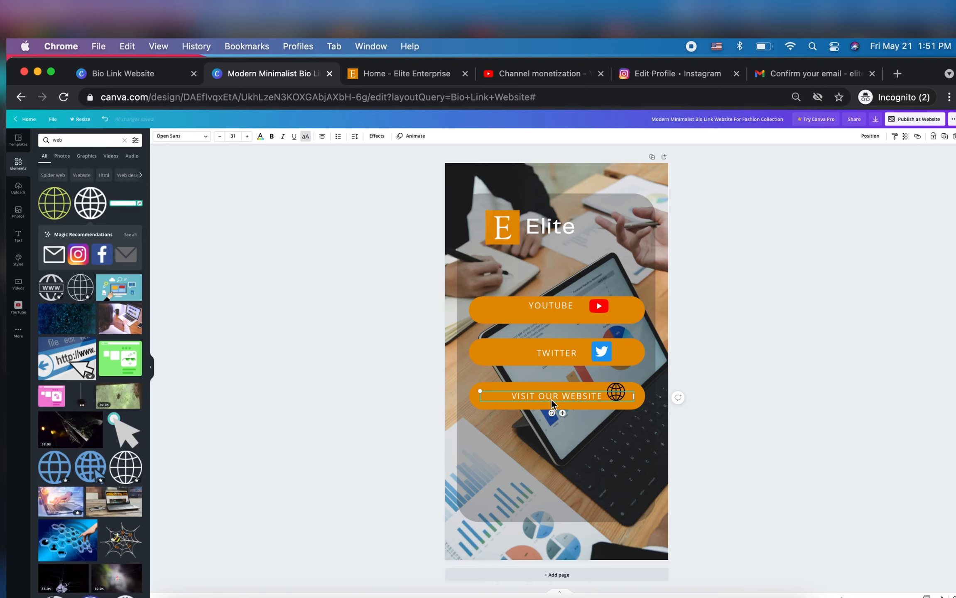
pyautogui.click(917, 138)
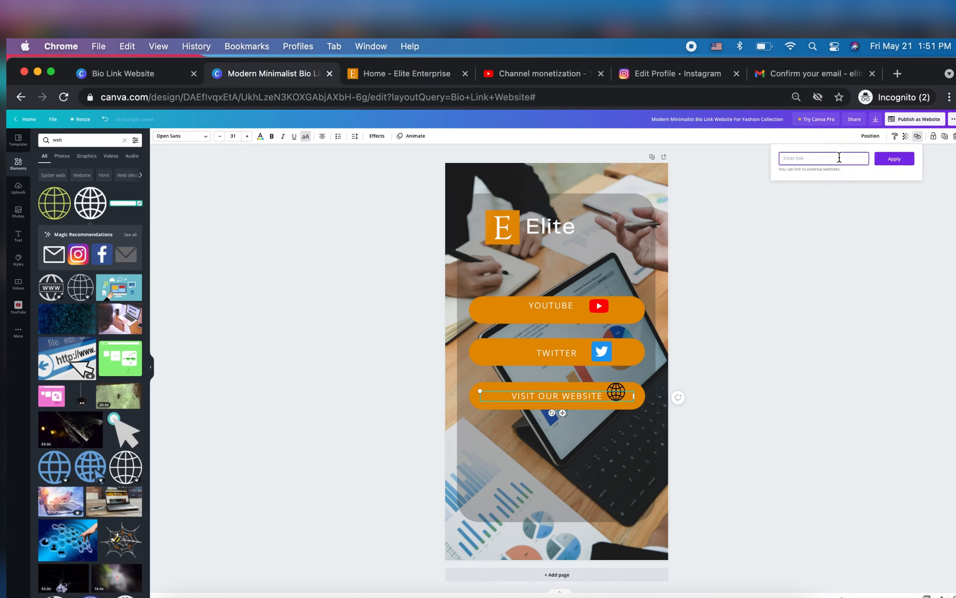
pyautogui.press('super+v')
pyautogui.click(894, 159)
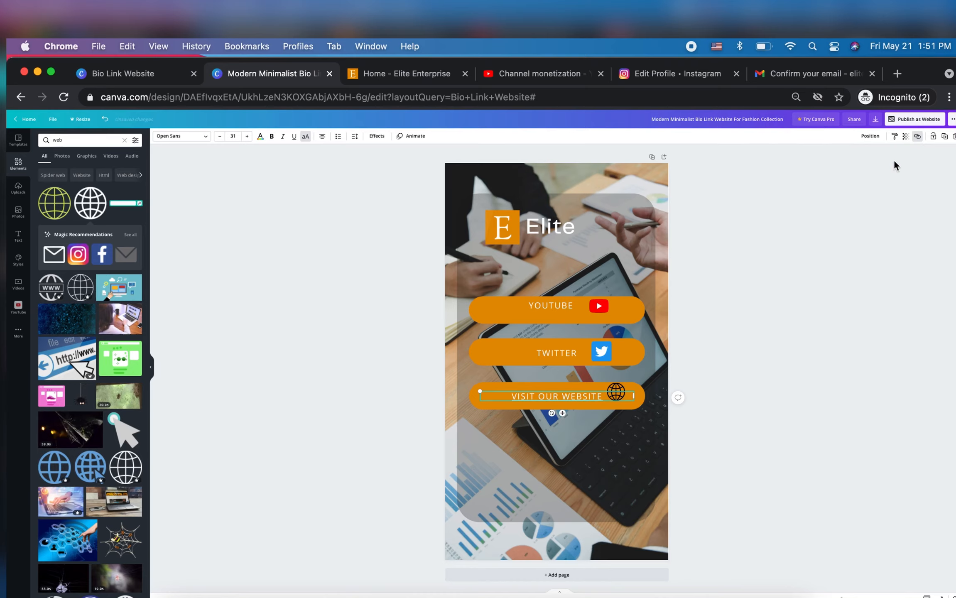
pyautogui.click(620, 392)
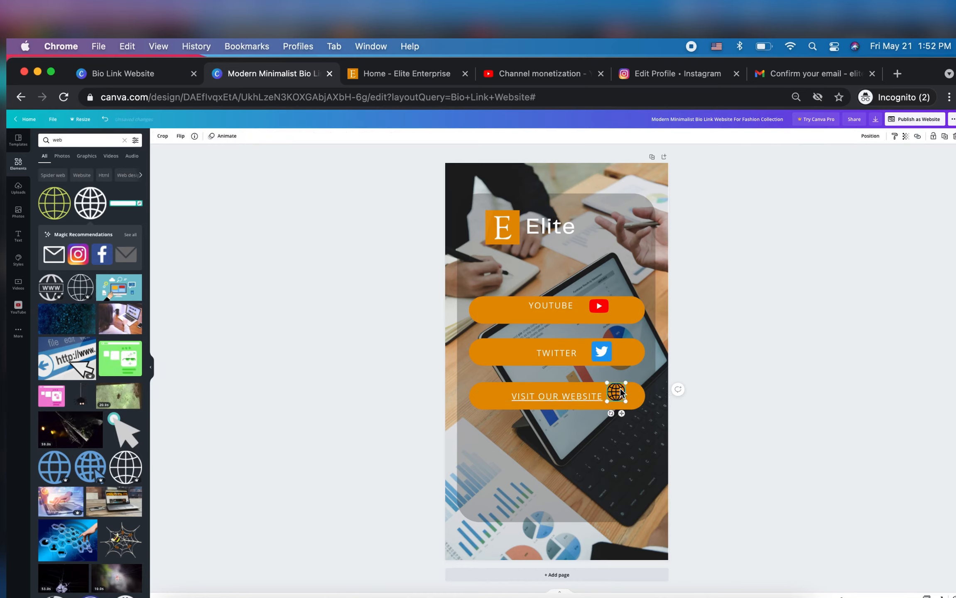
pyautogui.moveTo(621, 392); pyautogui.dragTo(620, 396)
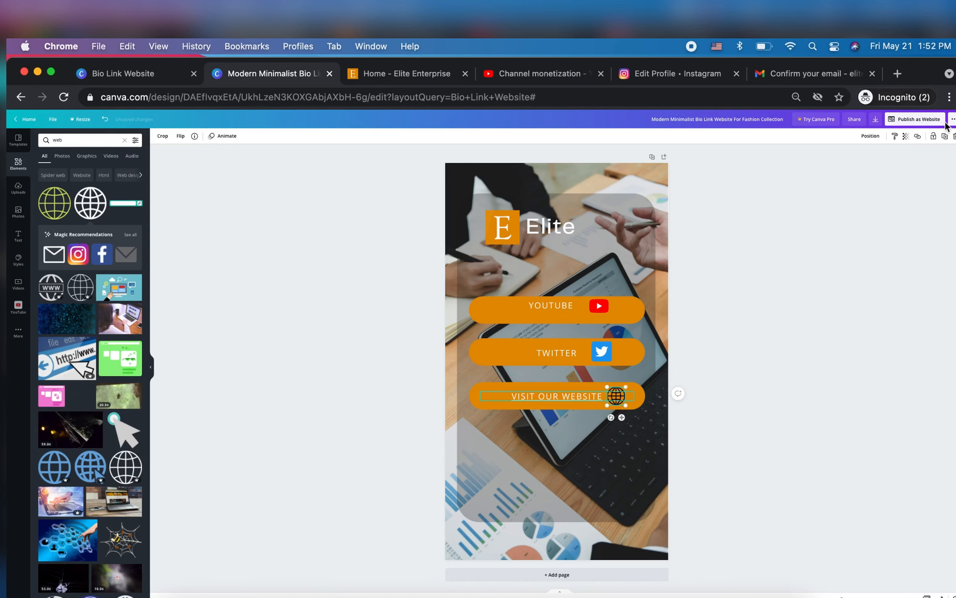
pyautogui.click(918, 137)
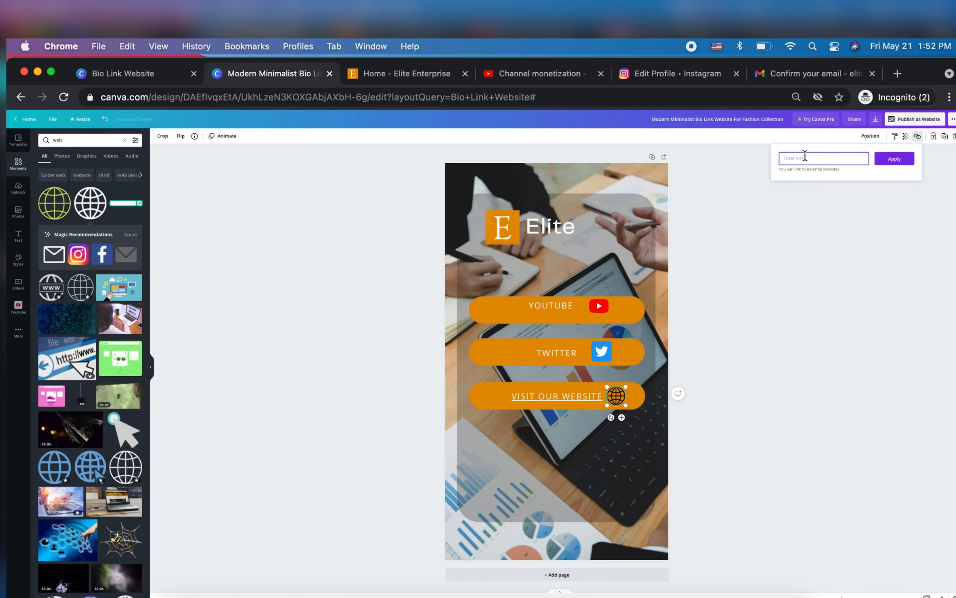
pyautogui.press('BackSpace')
pyautogui.write('https://eliteenterpriseja.com/')
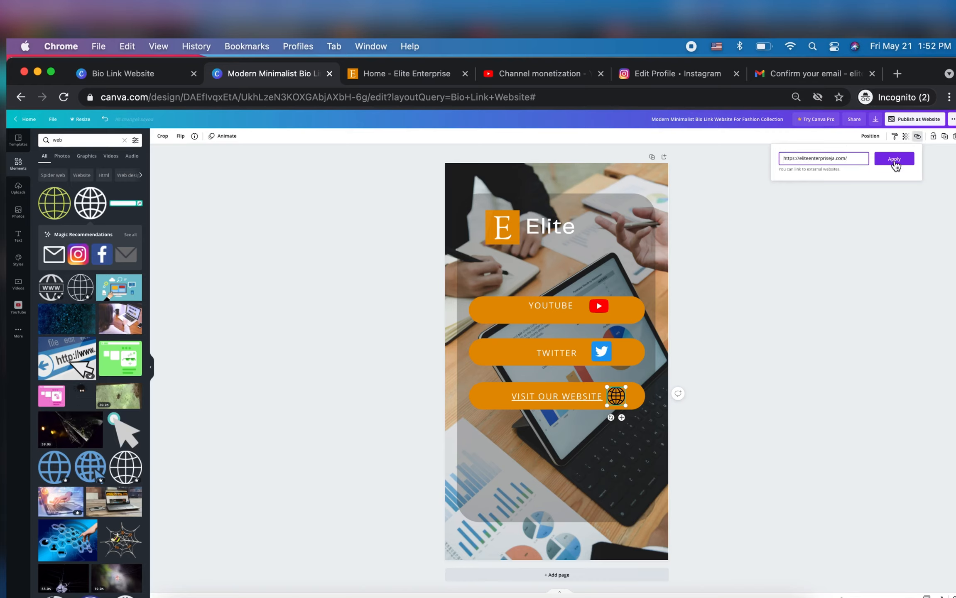
pyautogui.click(895, 166)
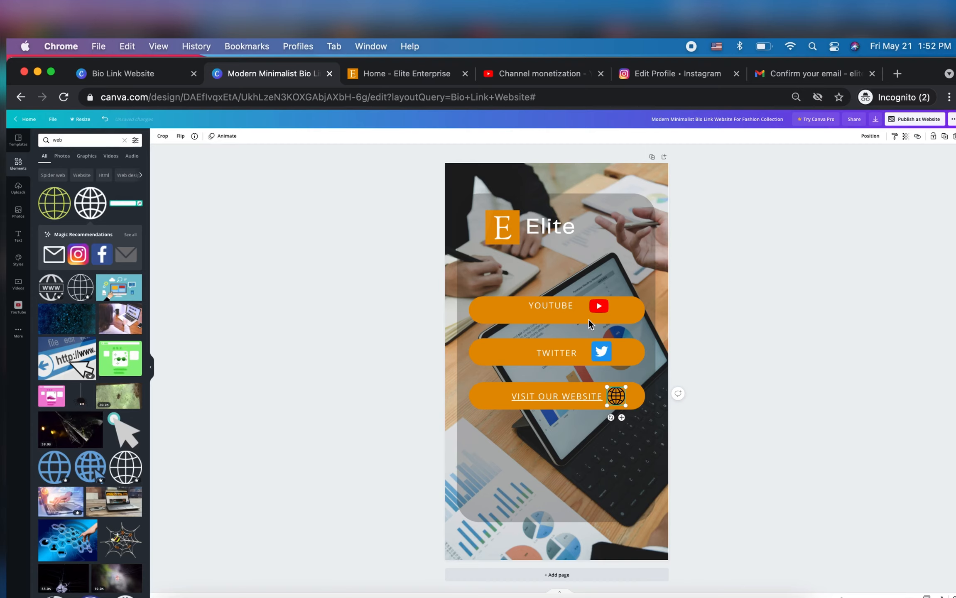
# Remove the underline from the "VISIT OUR WEBSITE" label
pyautogui.click(524, 397)
pyautogui.click(524, 397)
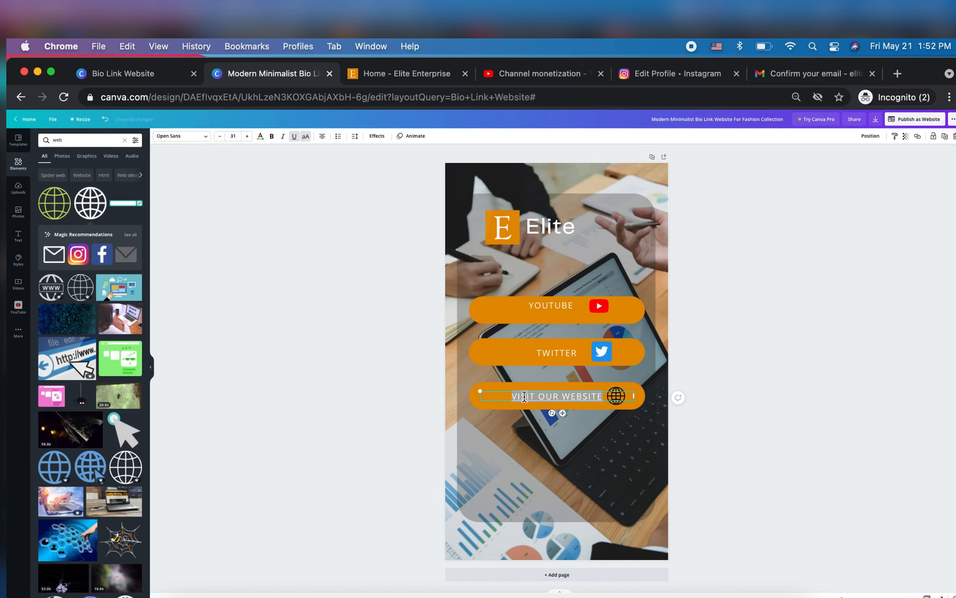
pyautogui.click(294, 137)
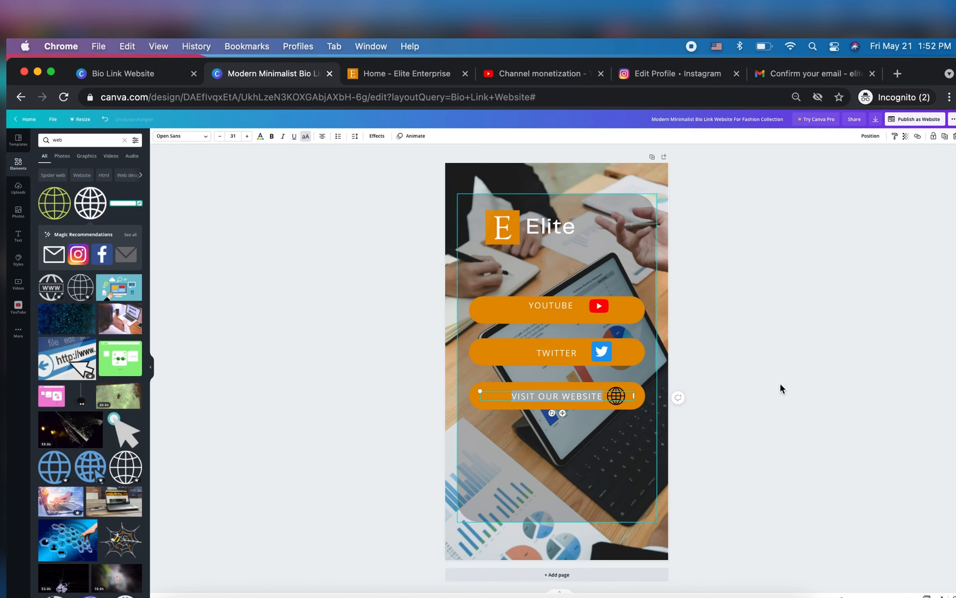
pyautogui.click(794, 380)
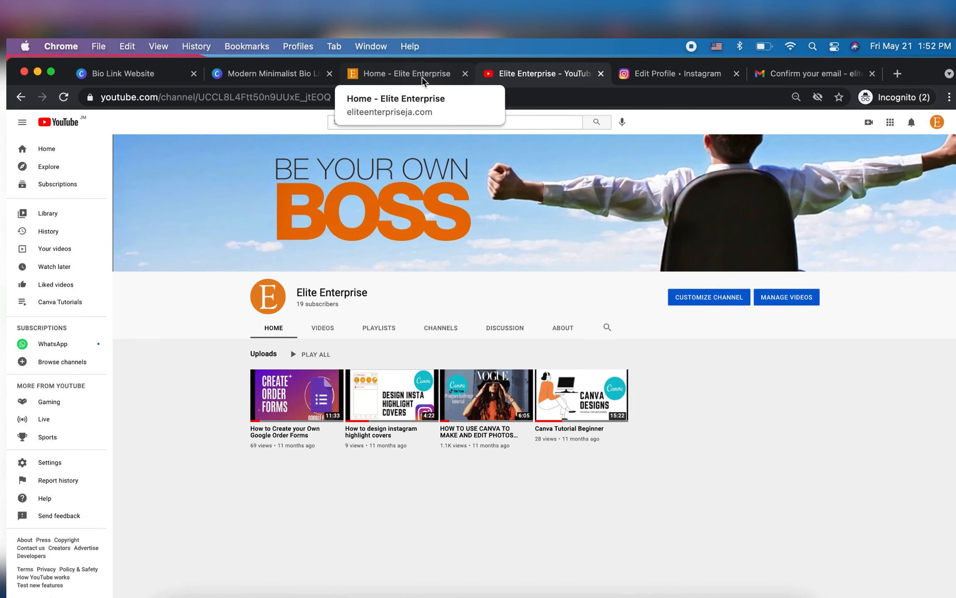
# Copy the Elite Enterprise YouTube channel's address and set it as the link of the "YOUTUBE" label
pyautogui.click(251, 98)
pyautogui.press('super+c')
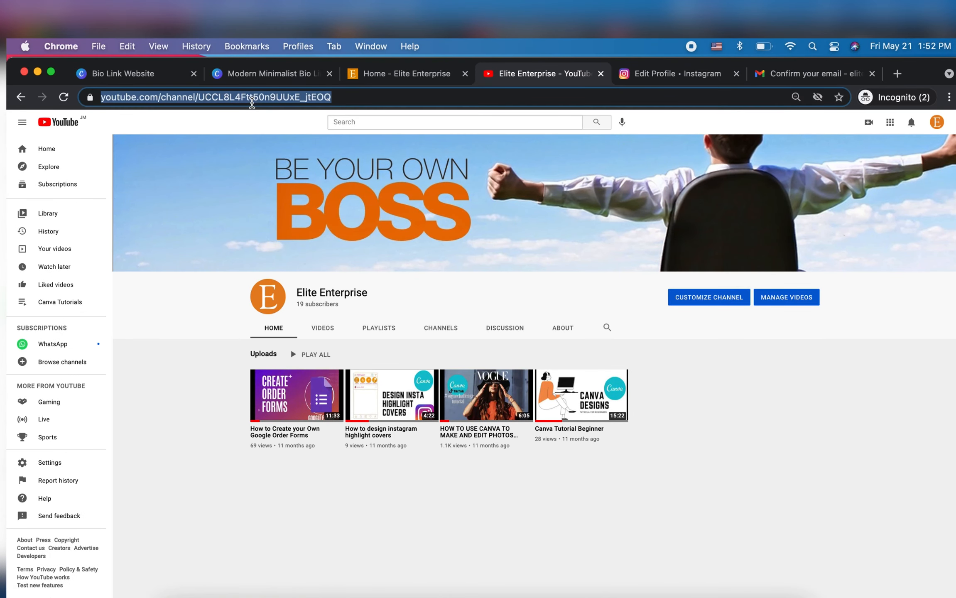
pyautogui.click(362, 71)
pyautogui.click(280, 74)
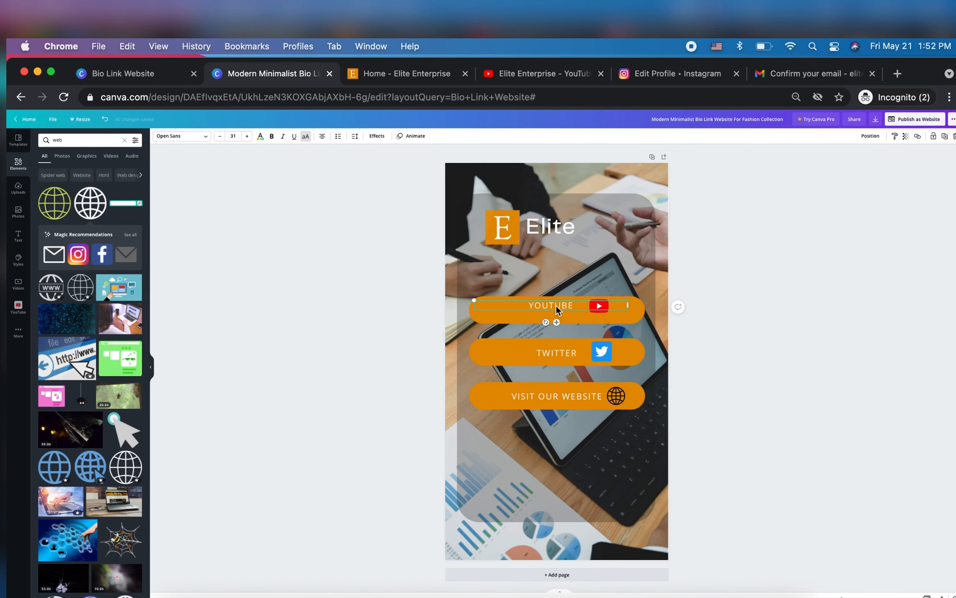
pyautogui.click(919, 137)
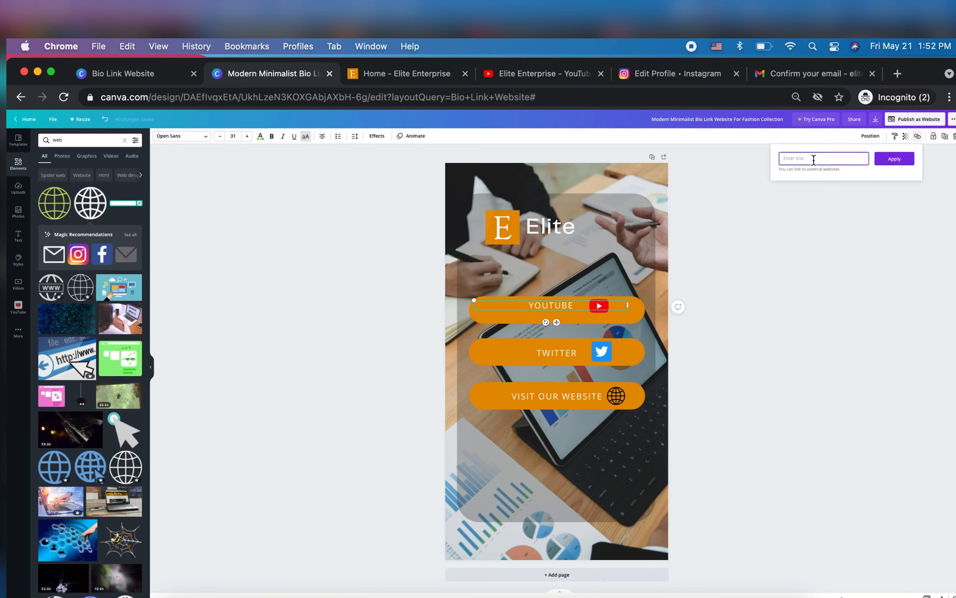
pyautogui.press('super+v')
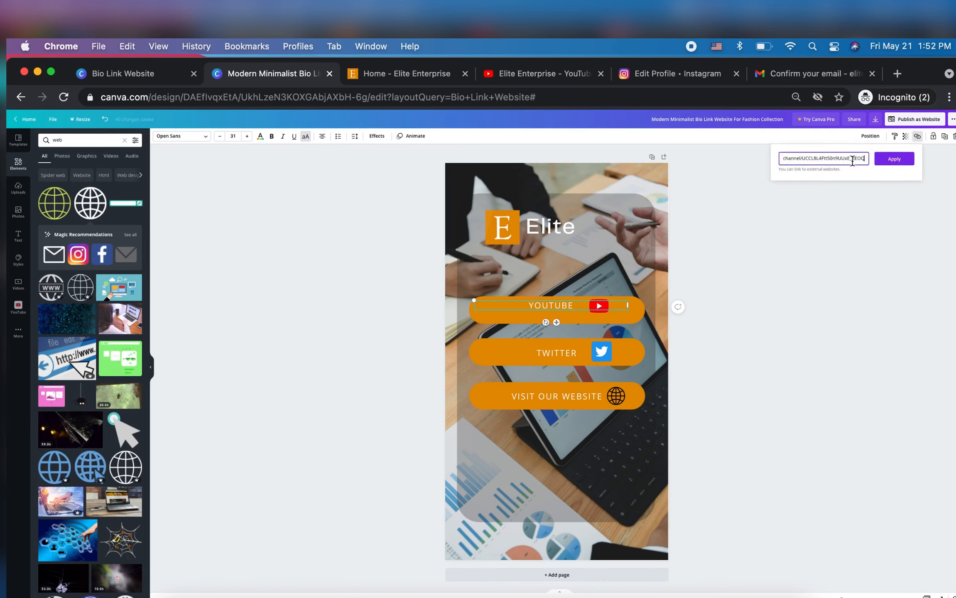
pyautogui.click(894, 159)
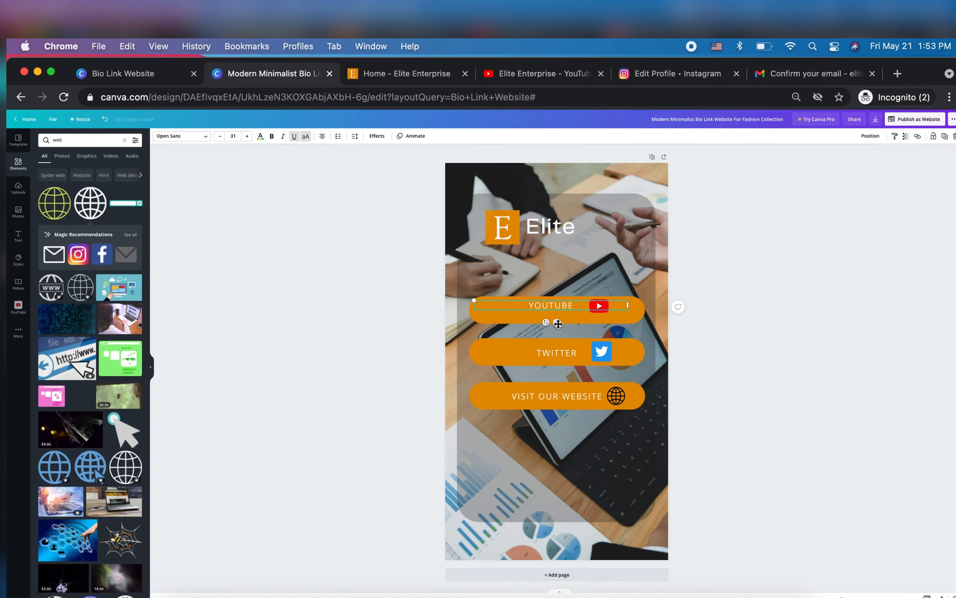
# Move the "YOUTUBE" label slightly lower on its orange button and narrow its text box to clear the YouTube logo
pyautogui.moveTo(557, 324); pyautogui.dragTo(559, 328)
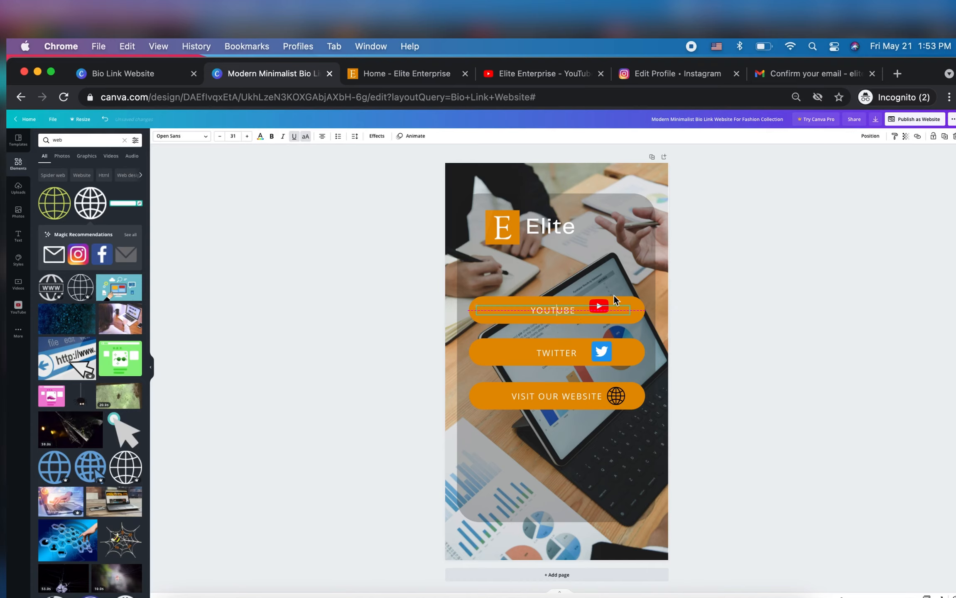
pyautogui.moveTo(615, 299); pyautogui.dragTo(615, 297)
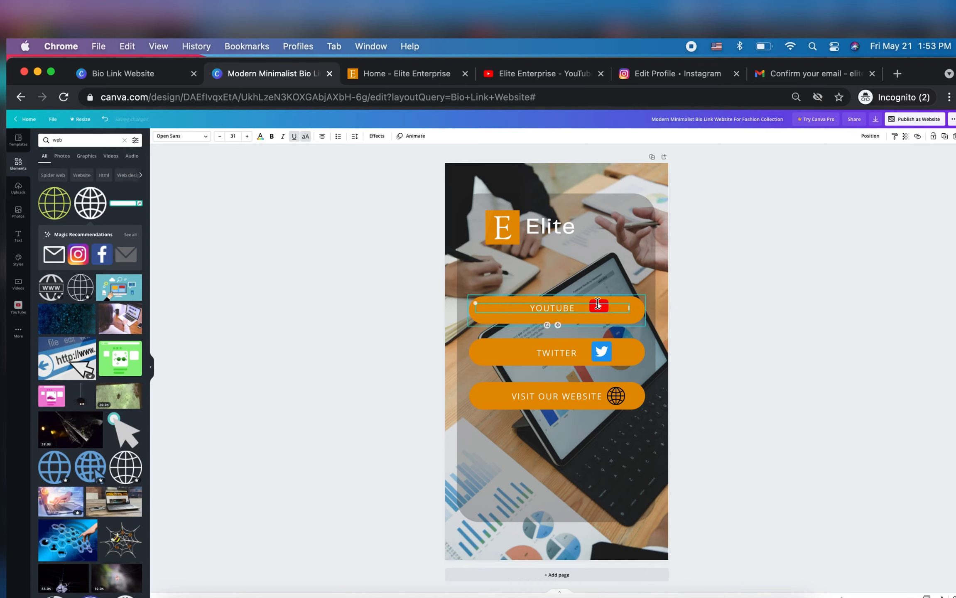
pyautogui.click(615, 228)
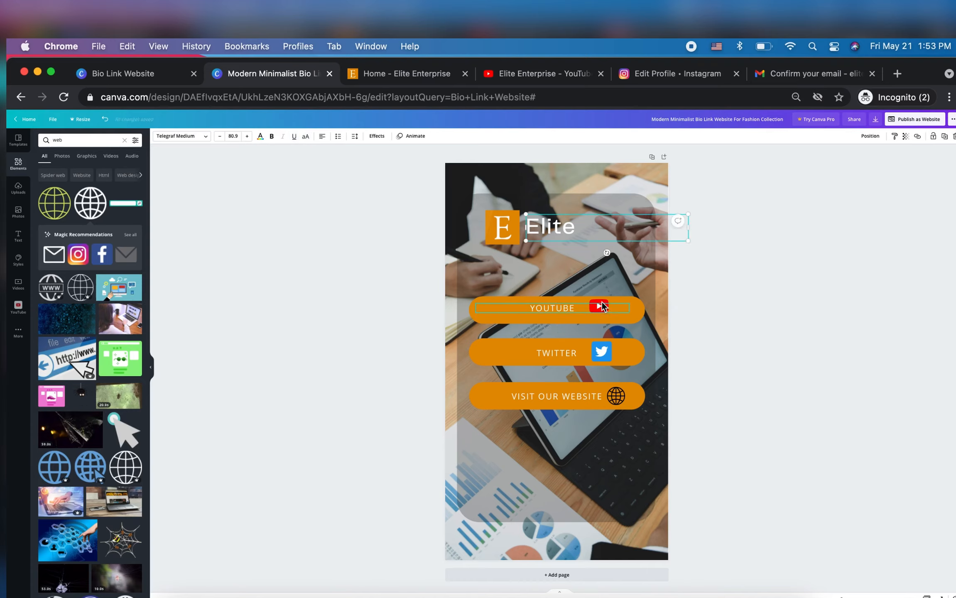
pyautogui.click(602, 308)
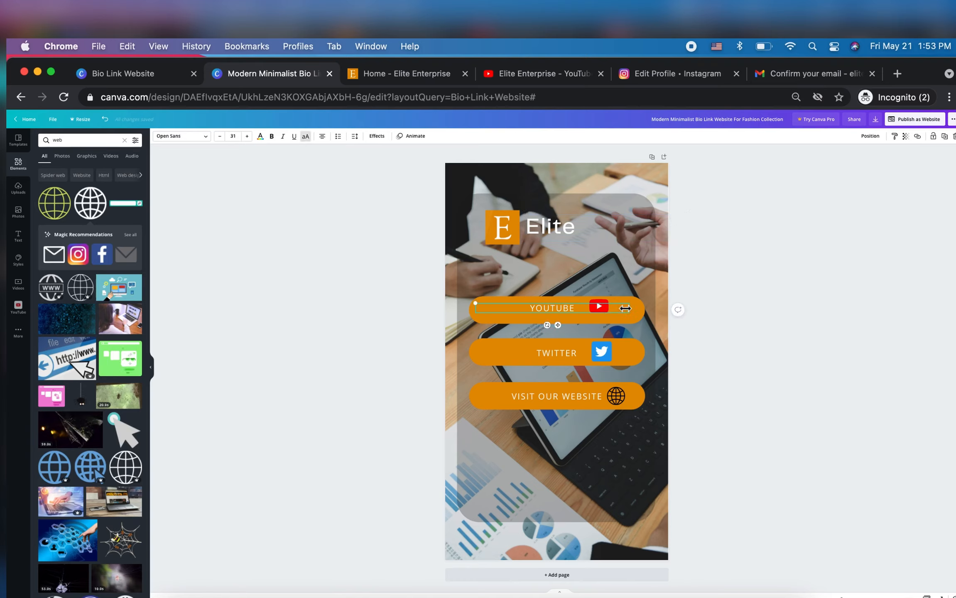
pyautogui.moveTo(599, 308)
pyautogui.mouseDown()
pyautogui.moveTo(573, 308)
pyautogui.moveTo(608, 307)
pyautogui.mouseUp()
# Link the YouTube logo on the first orange button to the same YouTube channel address
pyautogui.click(598, 308)
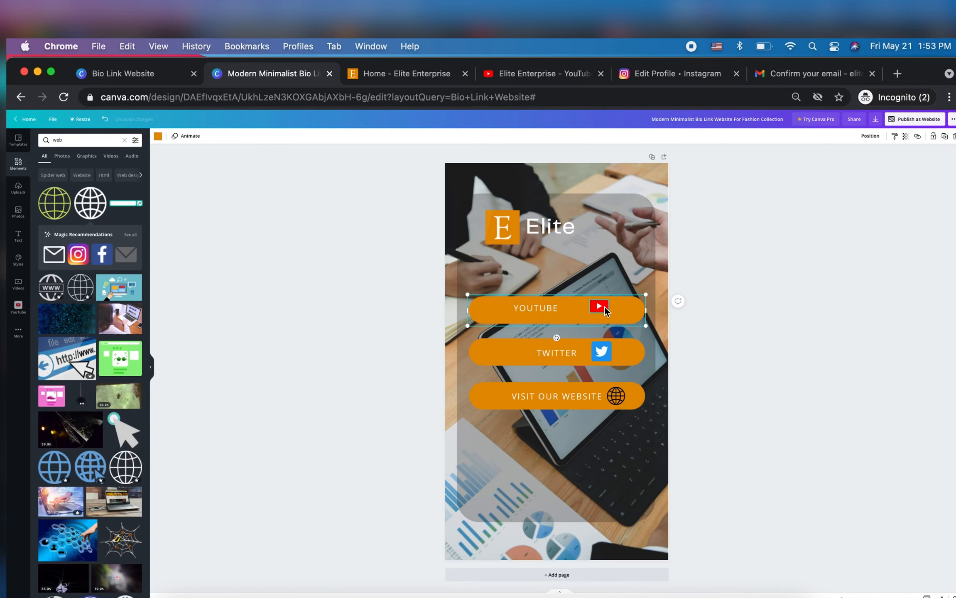
pyautogui.click(605, 310)
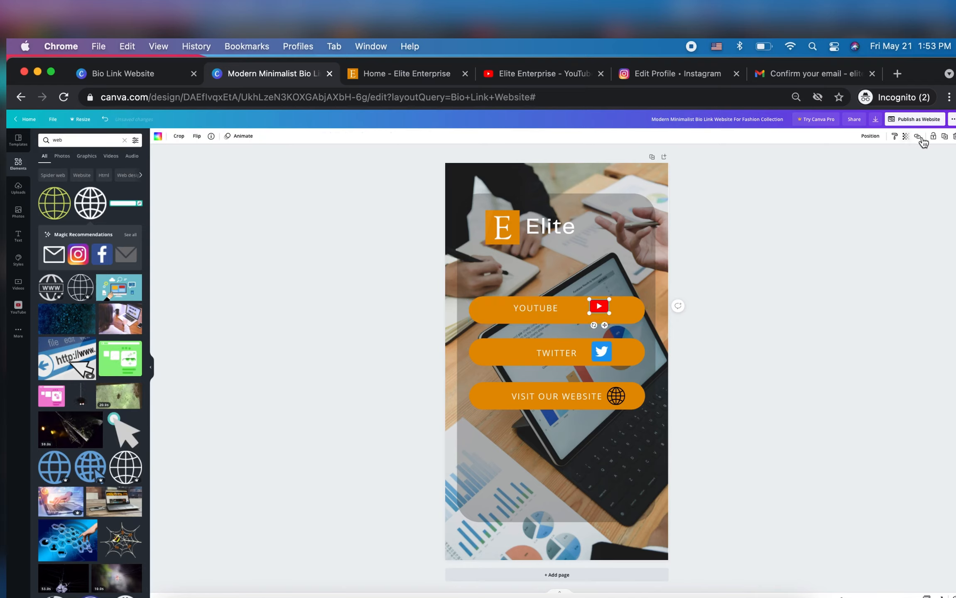
pyautogui.click(918, 137)
pyautogui.press('super+v')
pyautogui.click(894, 158)
# Move the "YOUTUBE" label back beside the YouTube logo and level it with the logo
pyautogui.moveTo(538, 308); pyautogui.dragTo(557, 308)
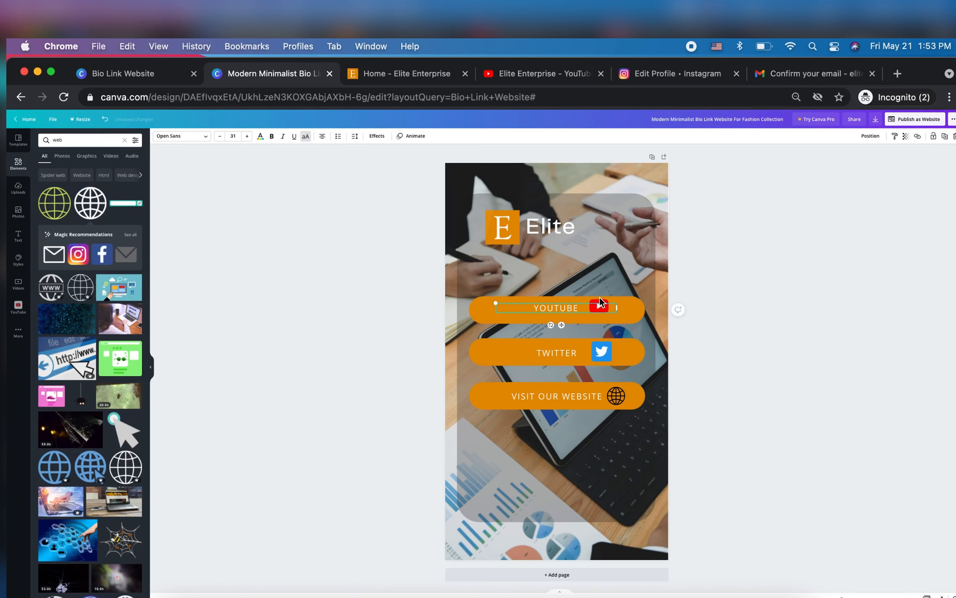
pyautogui.click(771, 341)
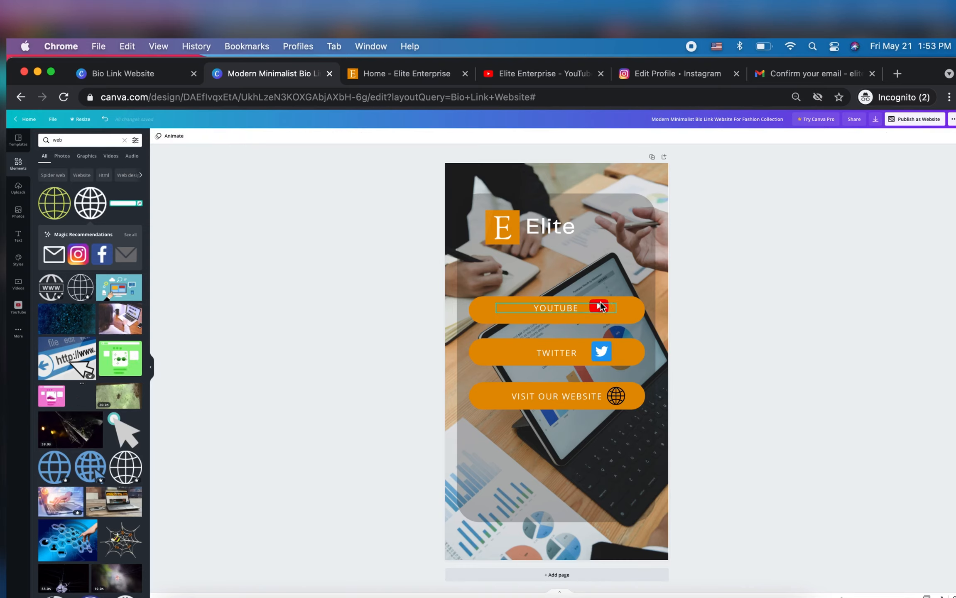
pyautogui.moveTo(599, 304); pyautogui.dragTo(599, 293)
pyautogui.click(597, 260)
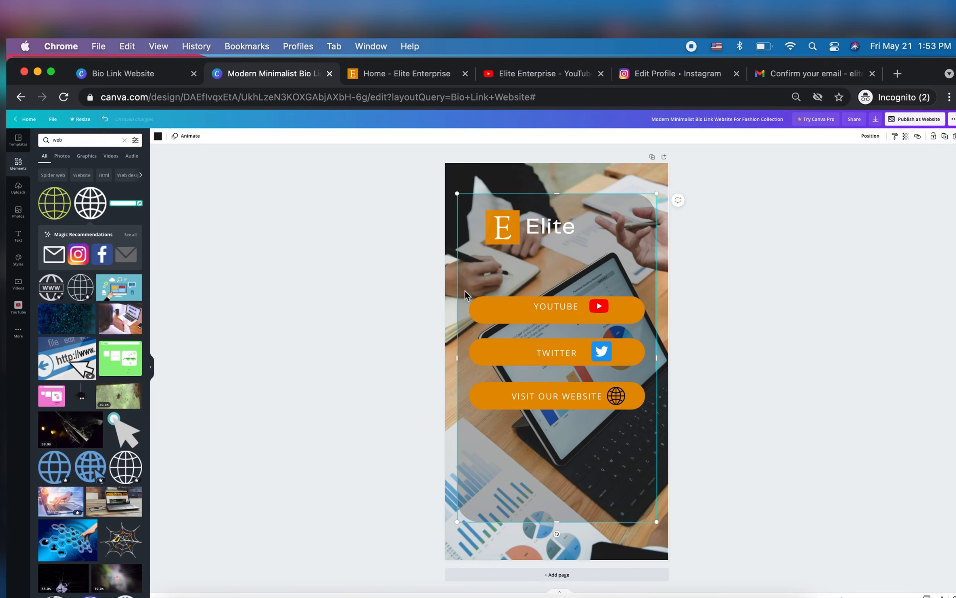
pyautogui.click(480, 307)
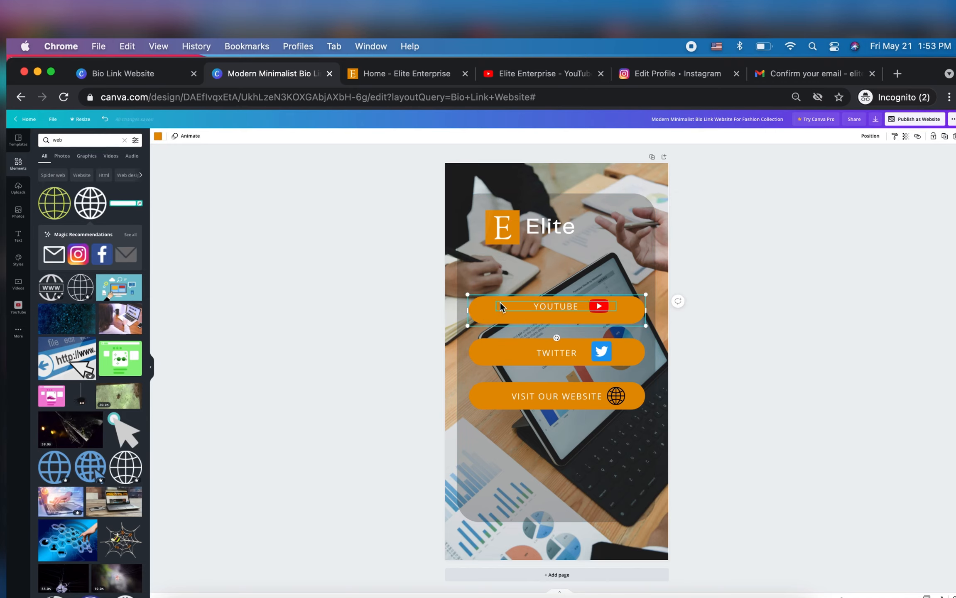
# Link the first orange button's shape to the Elite Enterprise YouTube channel address
pyautogui.click(918, 136)
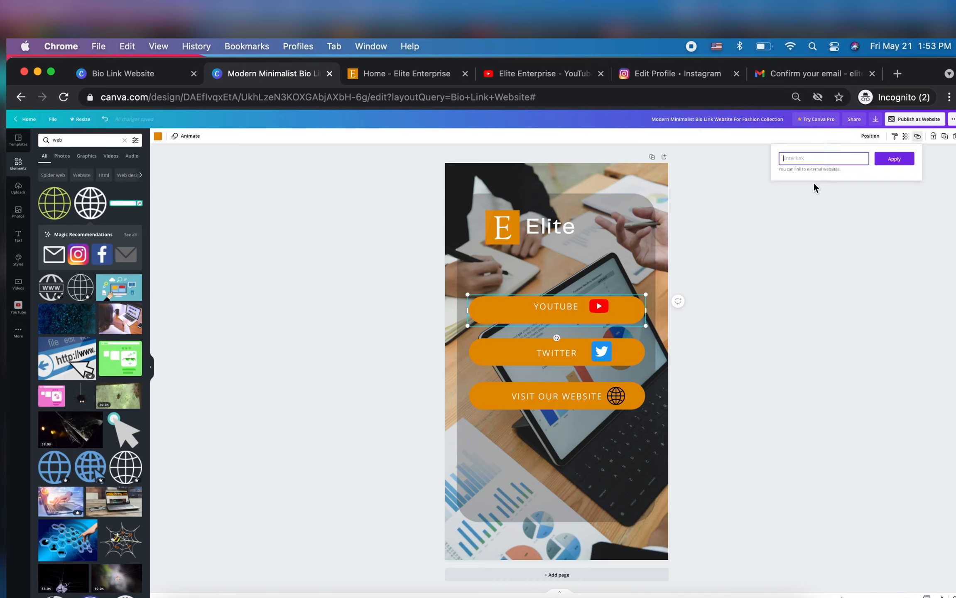
pyautogui.write('https://www.youtube.com/channel/UCCL8L4Ftt50n9UUxE_jtEOQ')
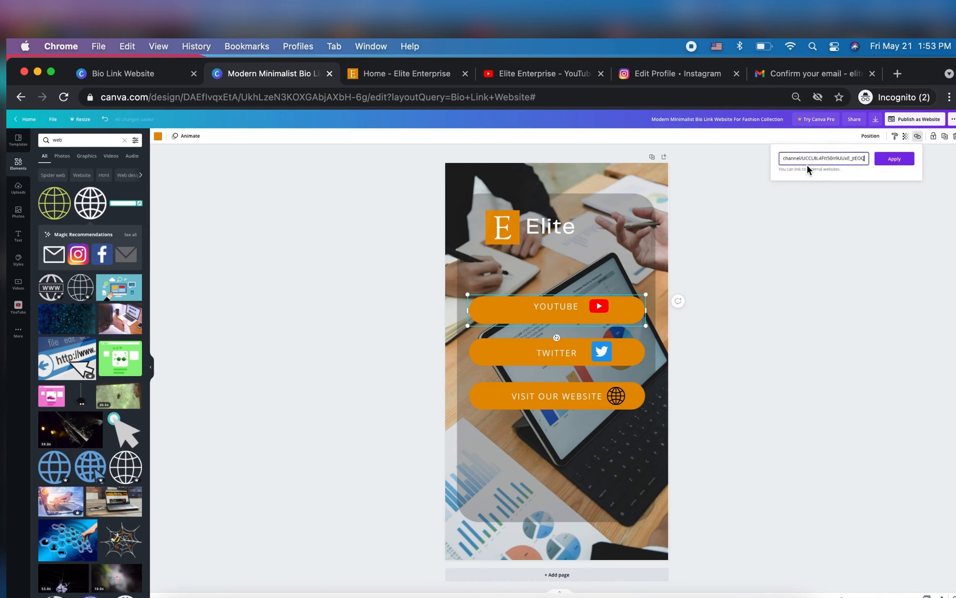
pyautogui.click(904, 165)
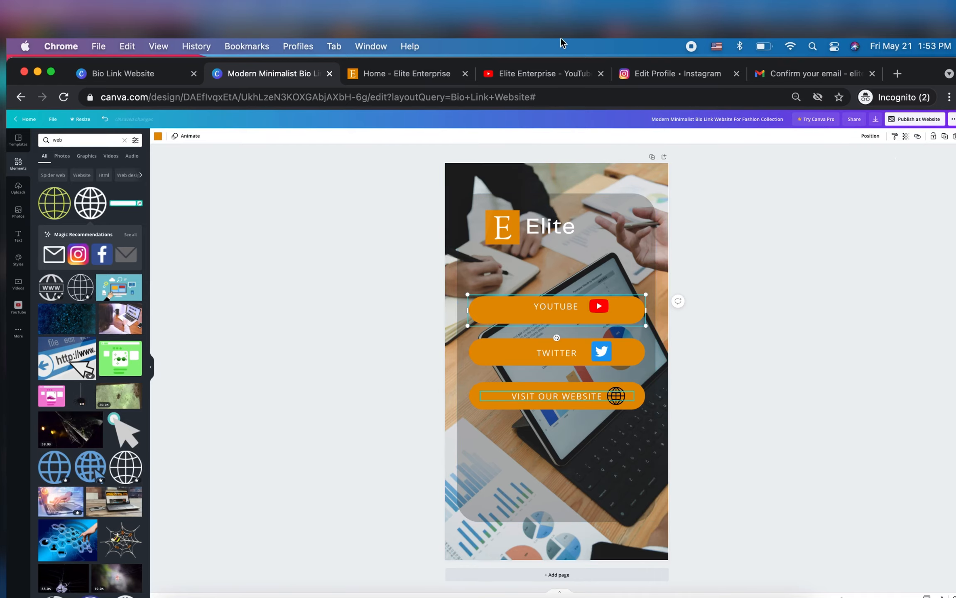
pyautogui.click(427, 77)
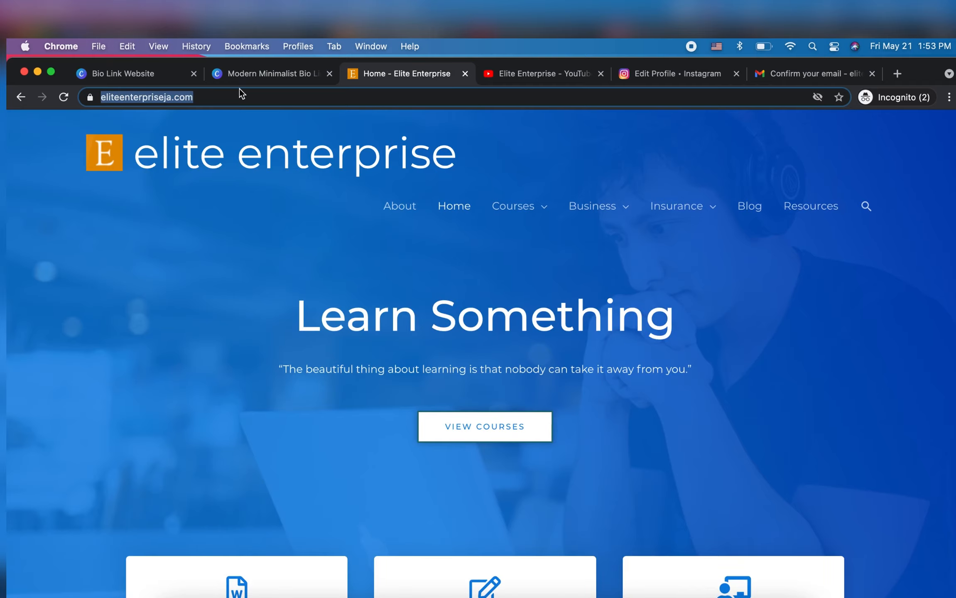
pyautogui.click(239, 99)
pyautogui.press('super+a')
pyautogui.press('super+c')
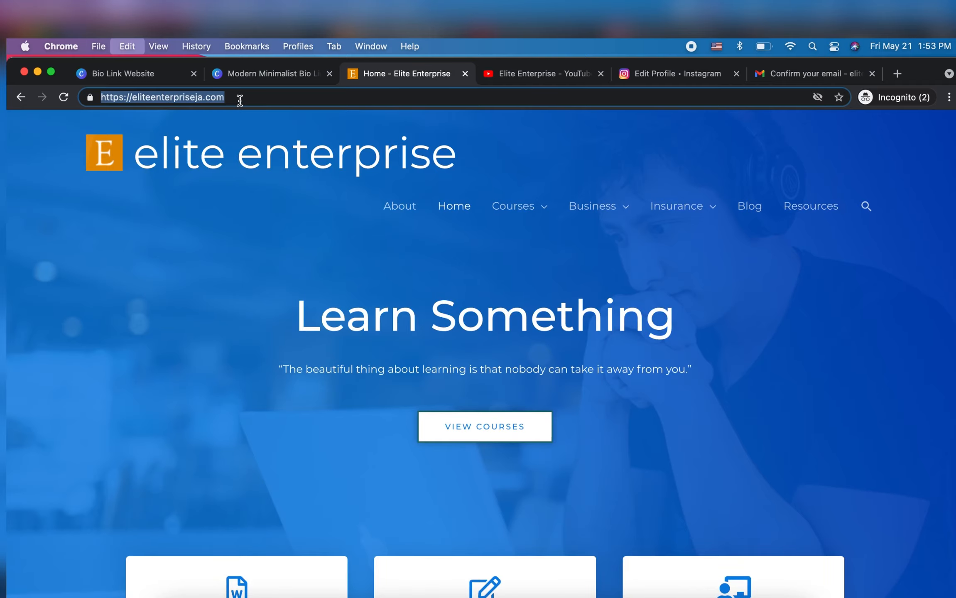
pyautogui.click(236, 68)
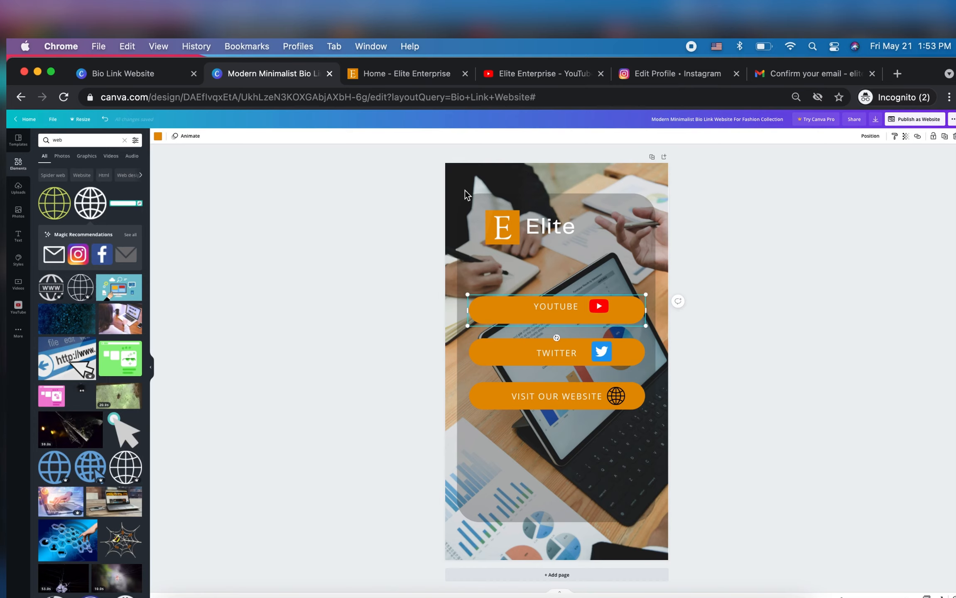
pyautogui.click(509, 228)
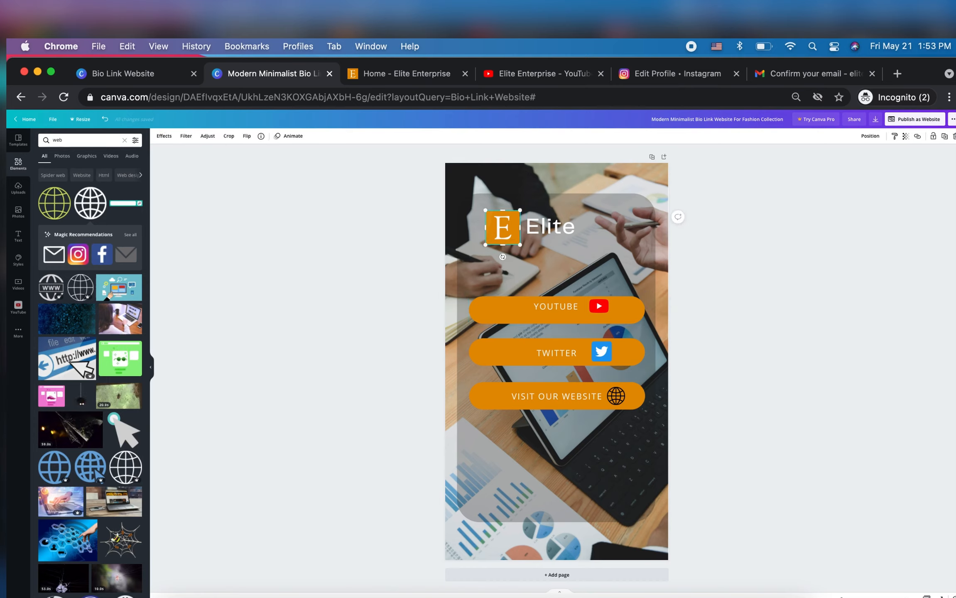
pyautogui.click(918, 137)
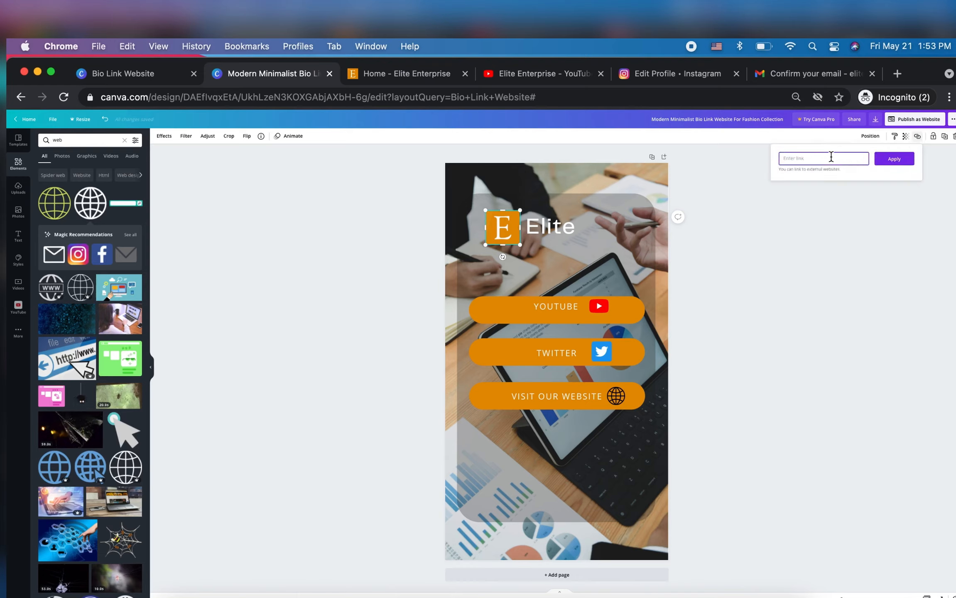
pyautogui.press('super+v')
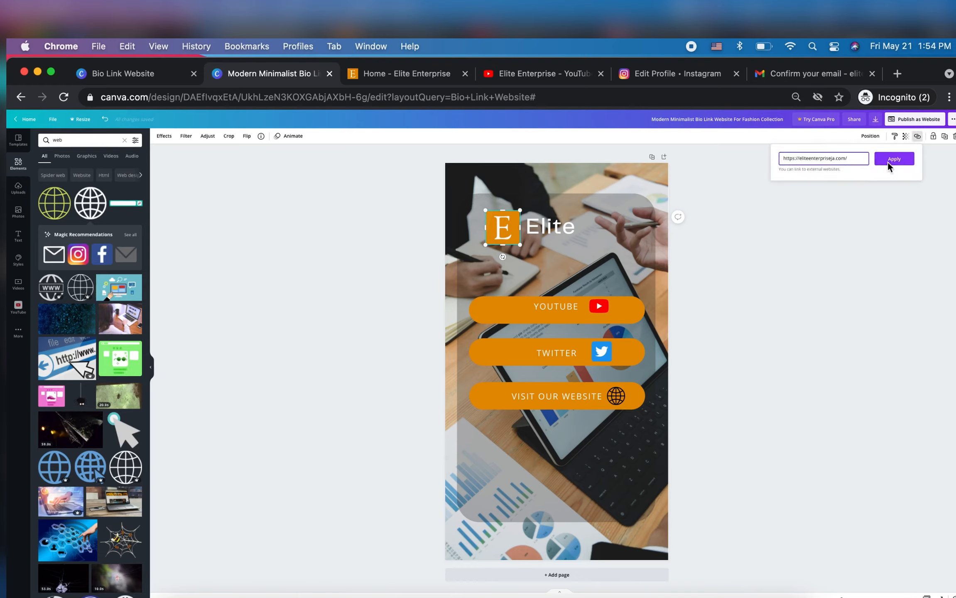
pyautogui.click(891, 162)
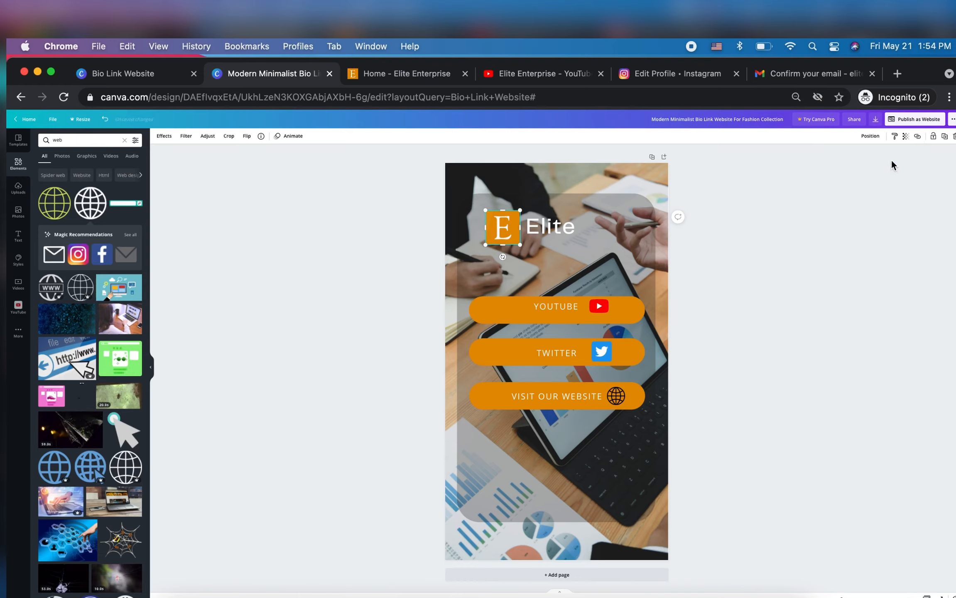
# Link the "Elite" heading beside the logo to the same website address
pyautogui.click(546, 228)
pyautogui.click(562, 224)
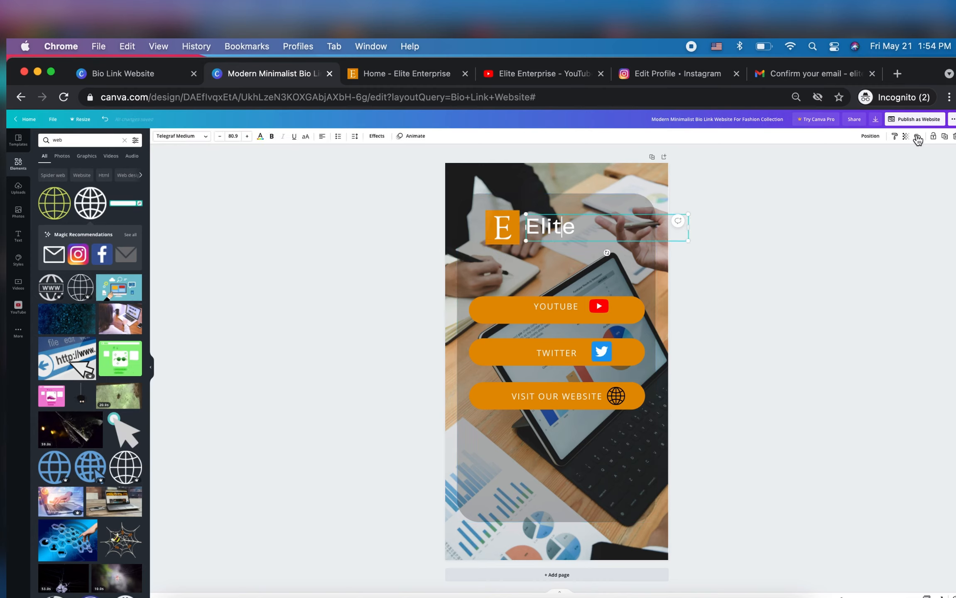
pyautogui.click(916, 138)
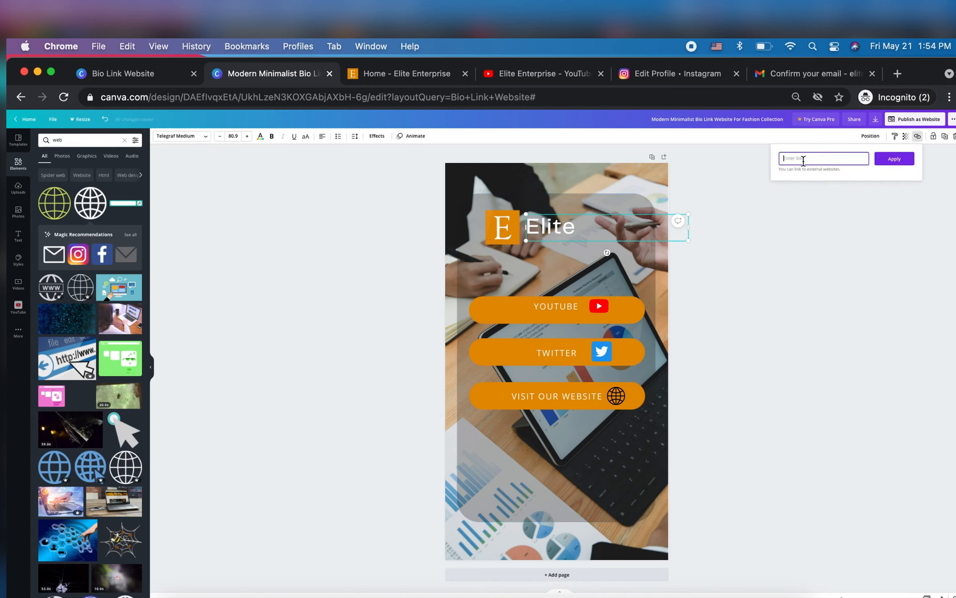
pyautogui.write('https://eliteenterpriseja.com/')
pyautogui.click(897, 159)
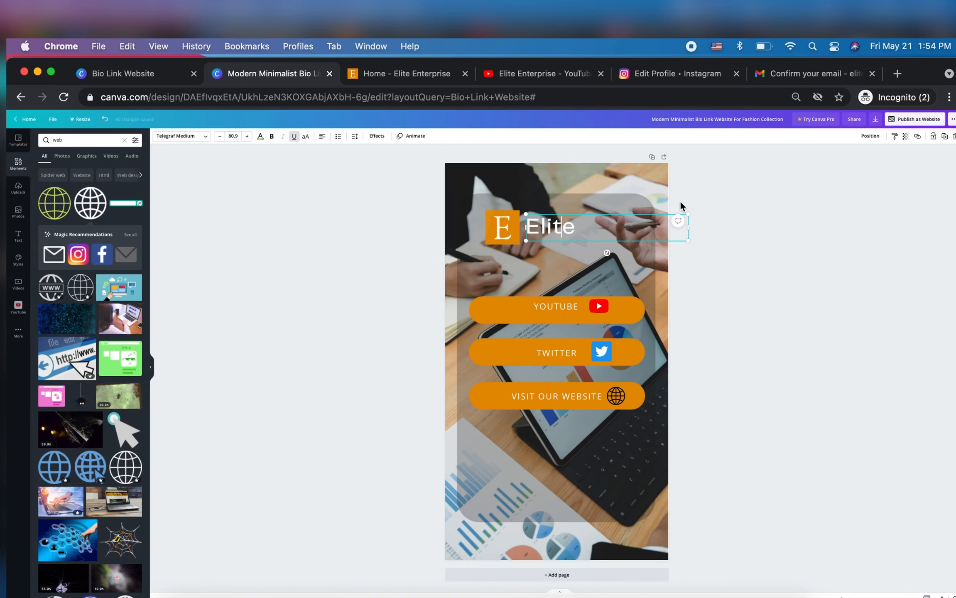
# Try the Poppins Bold style set on the page's text and settle on the Glacial Indifference and HK Grotesk Light set
pyautogui.click(193, 141)
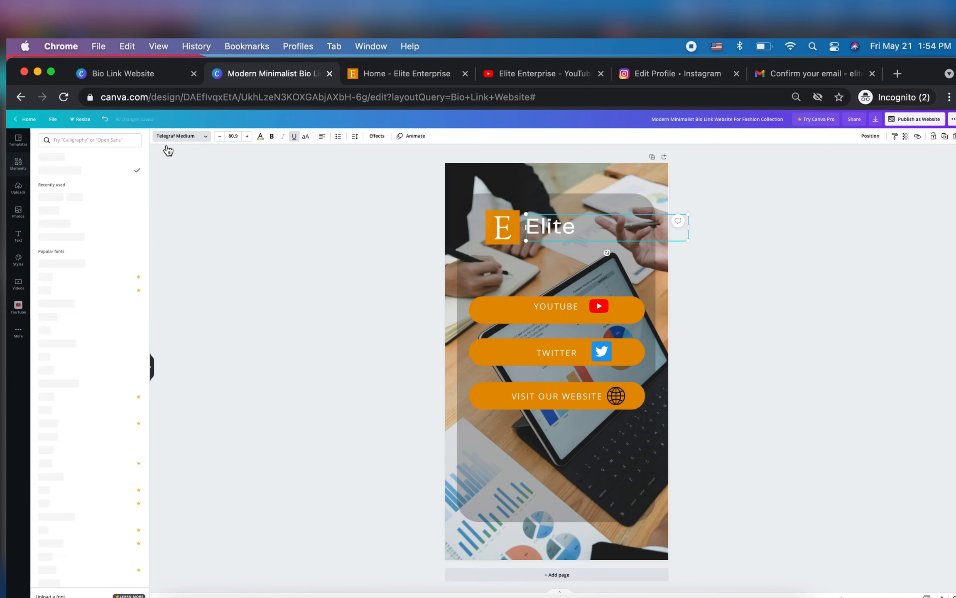
pyautogui.click(19, 260)
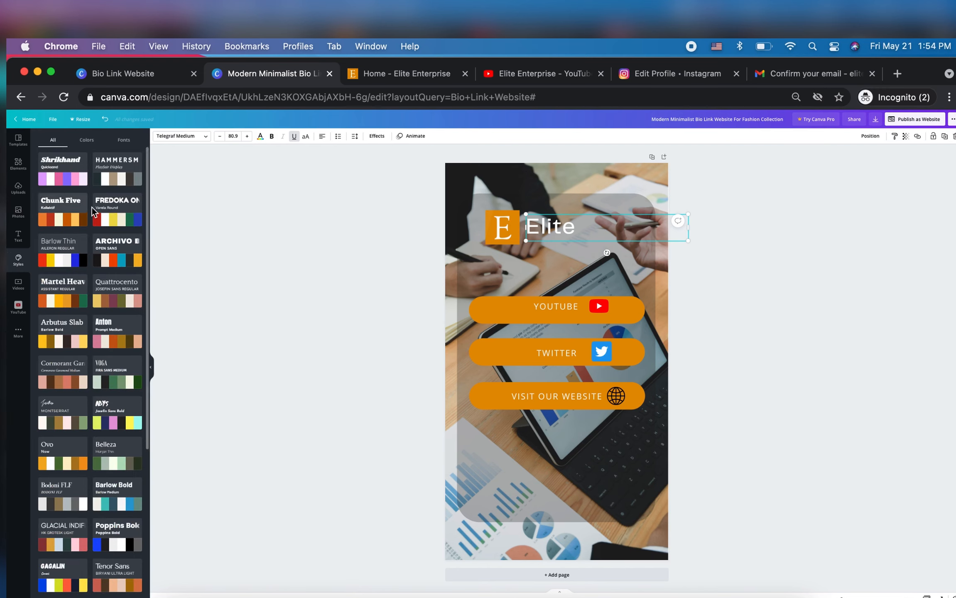
pyautogui.scroll(-5, 81, 408)
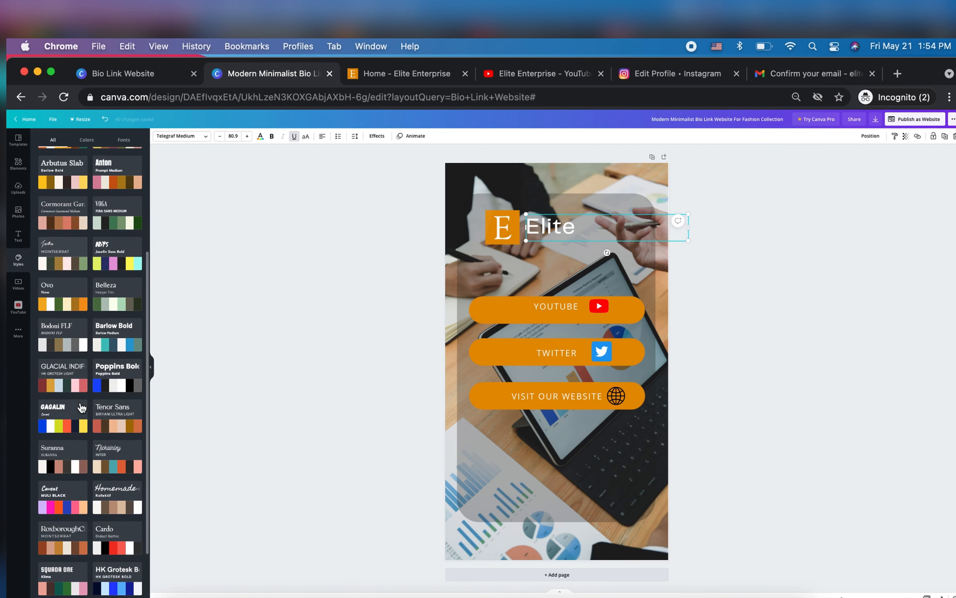
pyautogui.scroll(-1, 81, 409)
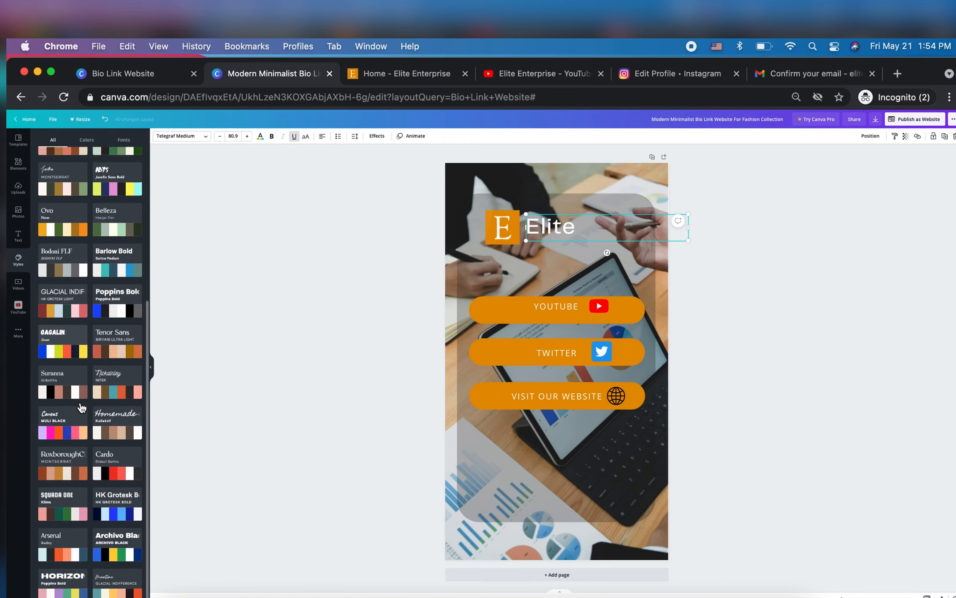
pyautogui.click(66, 293)
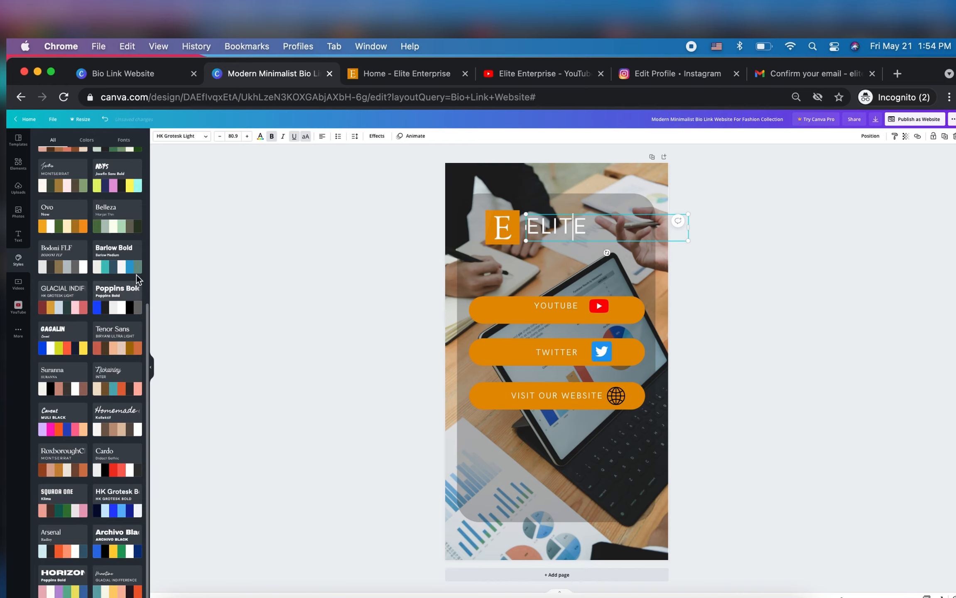
pyautogui.click(120, 295)
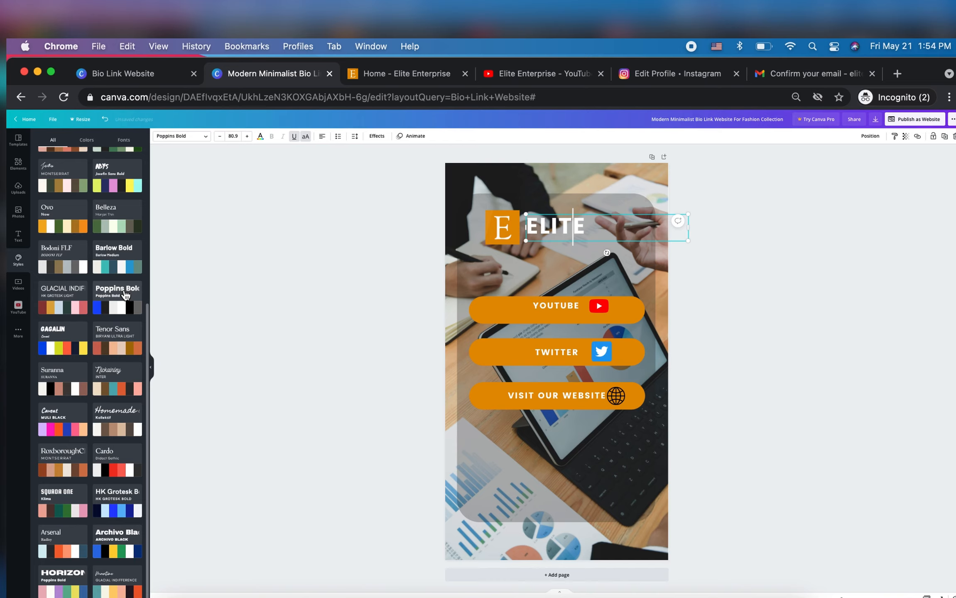
pyautogui.click(80, 303)
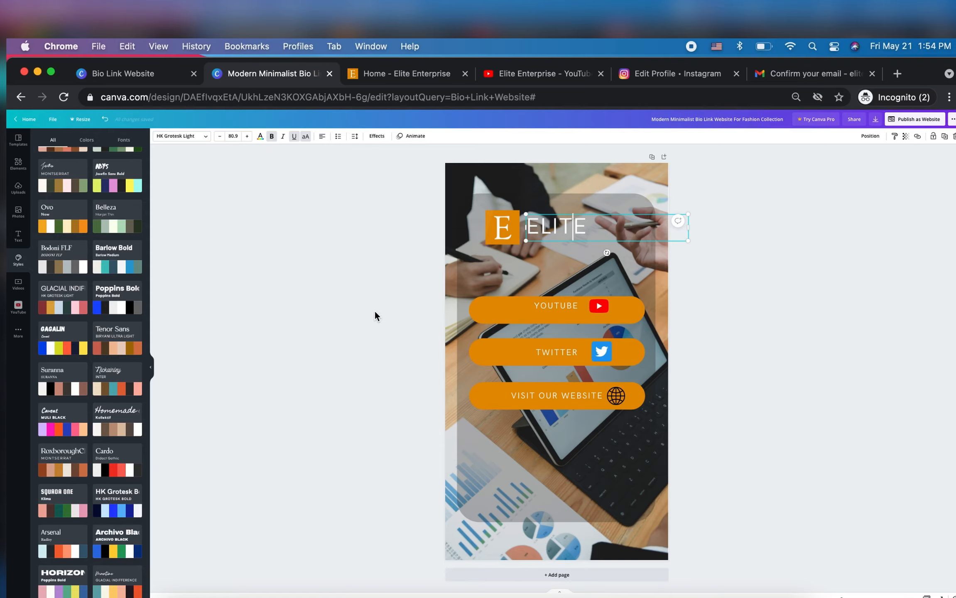
# Add a blank second page below the bio link page
pyautogui.click(527, 582)
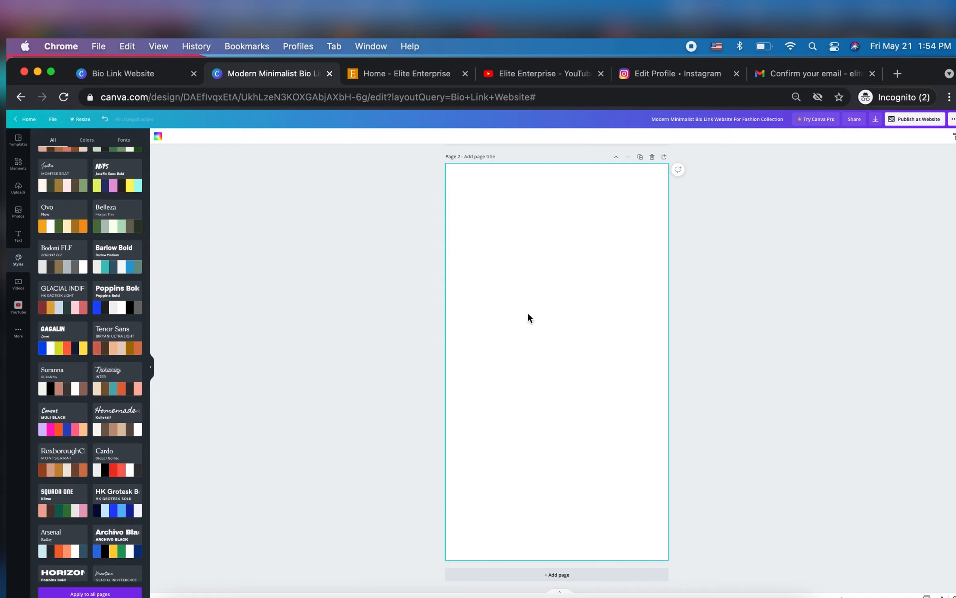
pyautogui.scroll(1, 527, 316)
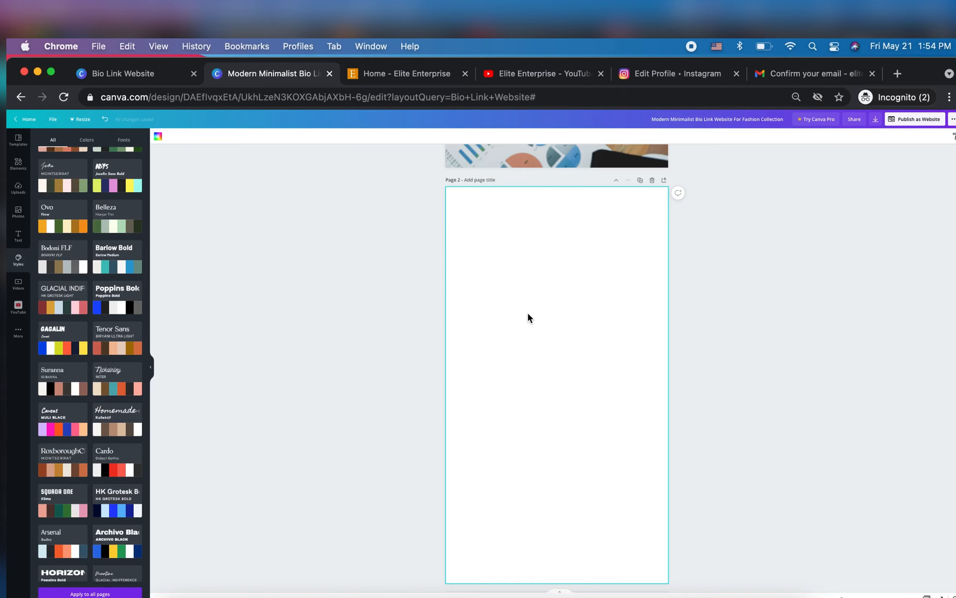
pyautogui.scroll(8, 527, 318)
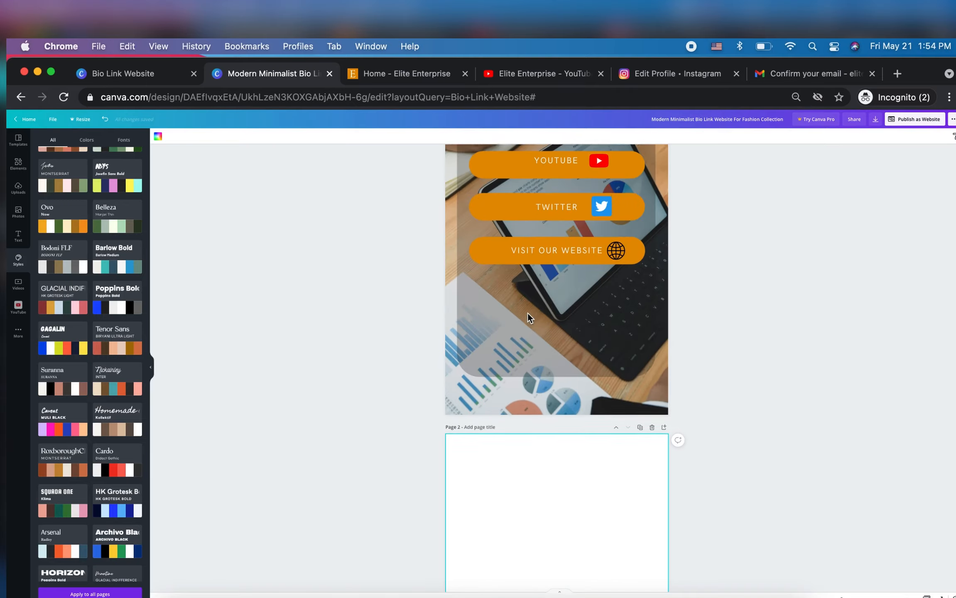
pyautogui.scroll(-5, 527, 317)
pyautogui.scroll(-2, 527, 318)
pyautogui.scroll(10, 617, 329)
pyautogui.scroll(-5, 618, 330)
pyautogui.scroll(5, 618, 331)
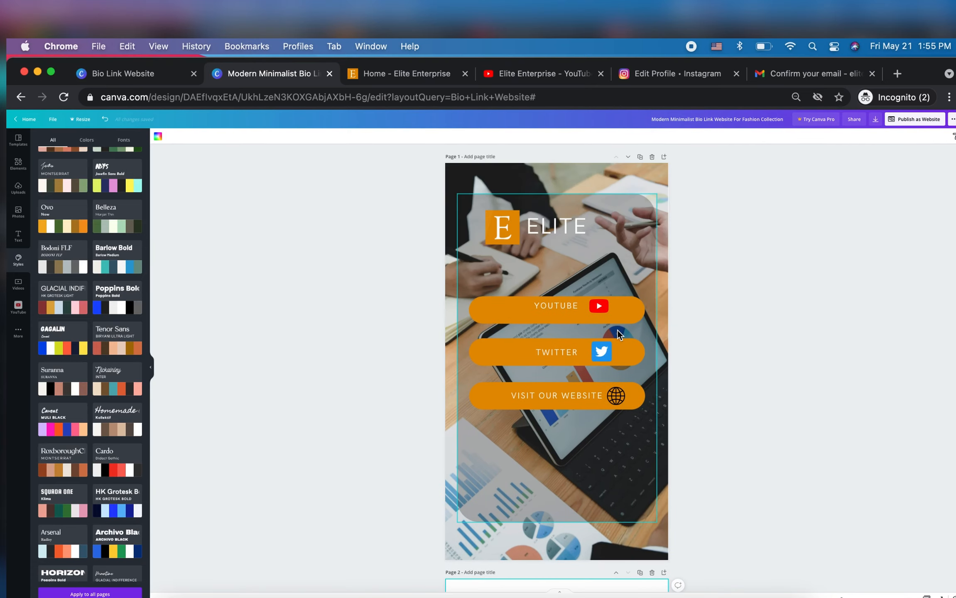
# Duplicate the "ELITE" heading and move the copy to the upper part of page 2
pyautogui.click(564, 222)
pyautogui.click(945, 136)
pyautogui.moveTo(650, 232); pyautogui.dragTo(600, 597)
pyautogui.scroll(-3, 802, 344)
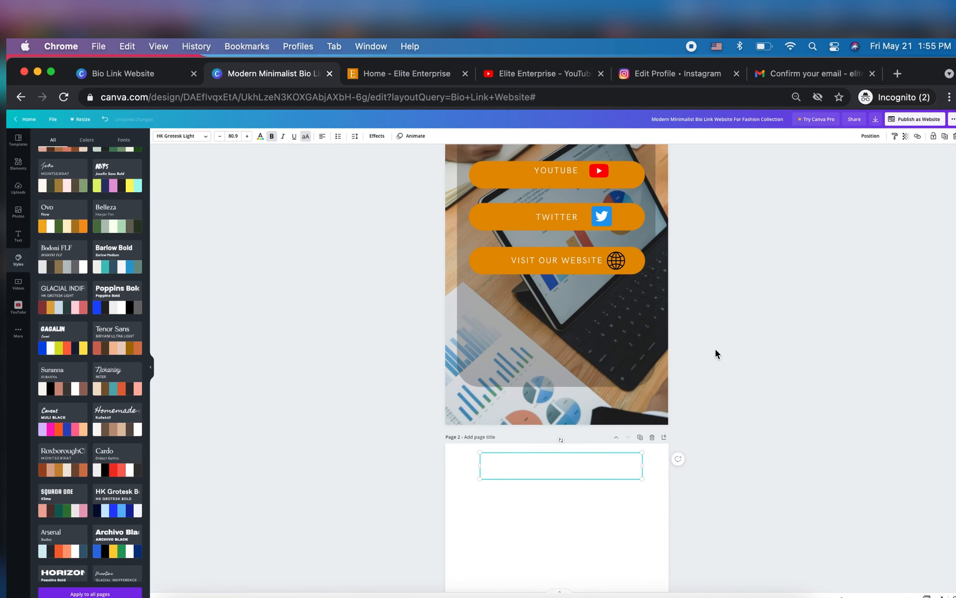
# Recolor the copied "ELITE" text on page 2 with the orange taken from the logo's photo colors
pyautogui.doubleClick(587, 460)
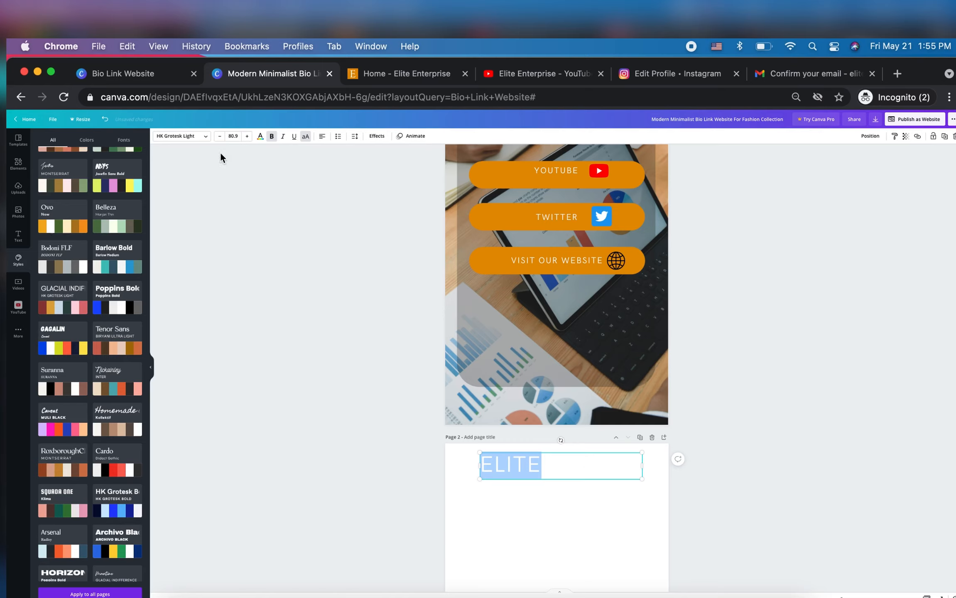
pyautogui.click(260, 136)
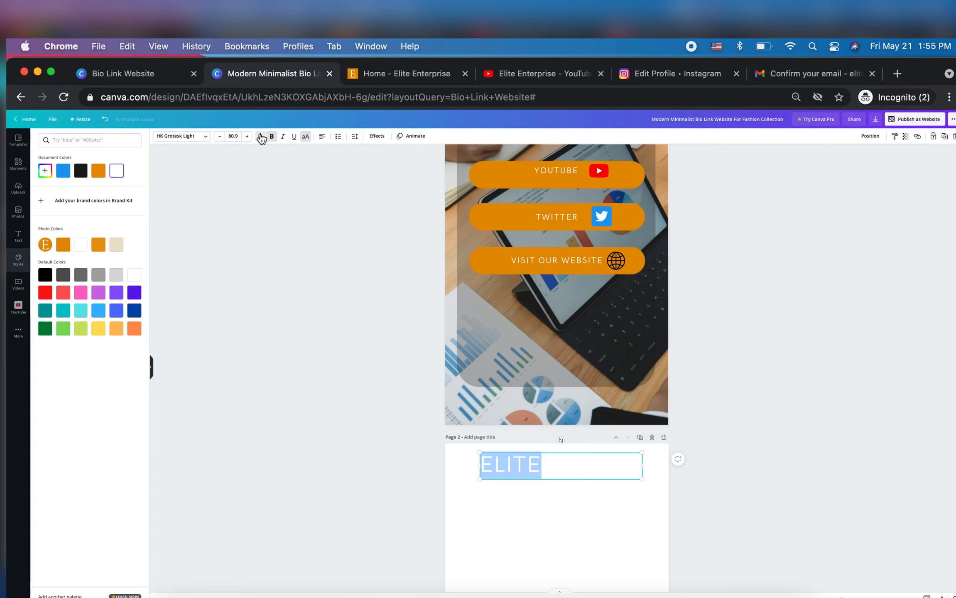
pyautogui.click(63, 244)
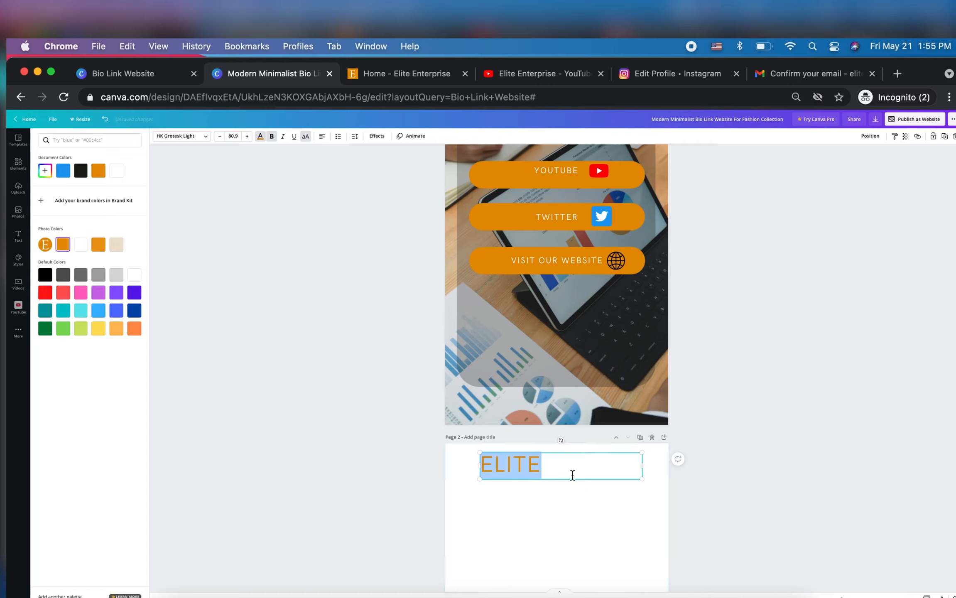
# Replace the copied heading's text with "FEATURED VIDEOS" on two lines and move its text box fully onto page 2
pyautogui.write('FEAT')
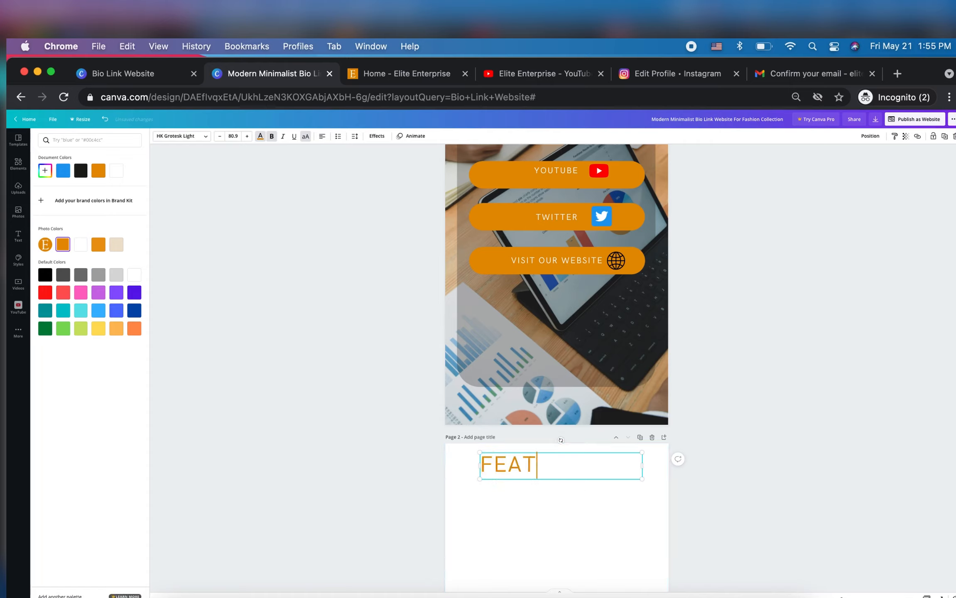
pyautogui.write('URED')
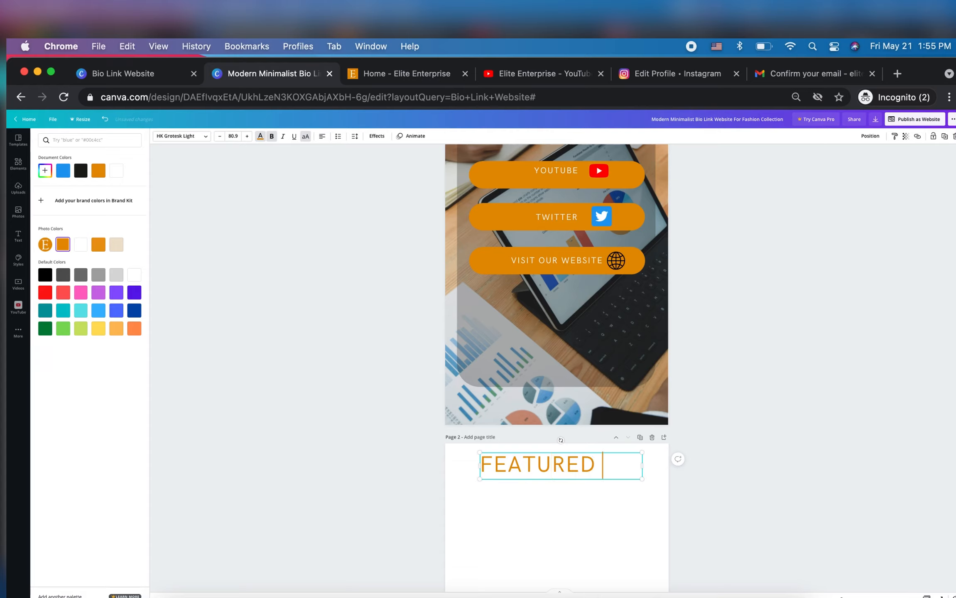
pyautogui.press('Return')
pyautogui.write('VIDE')
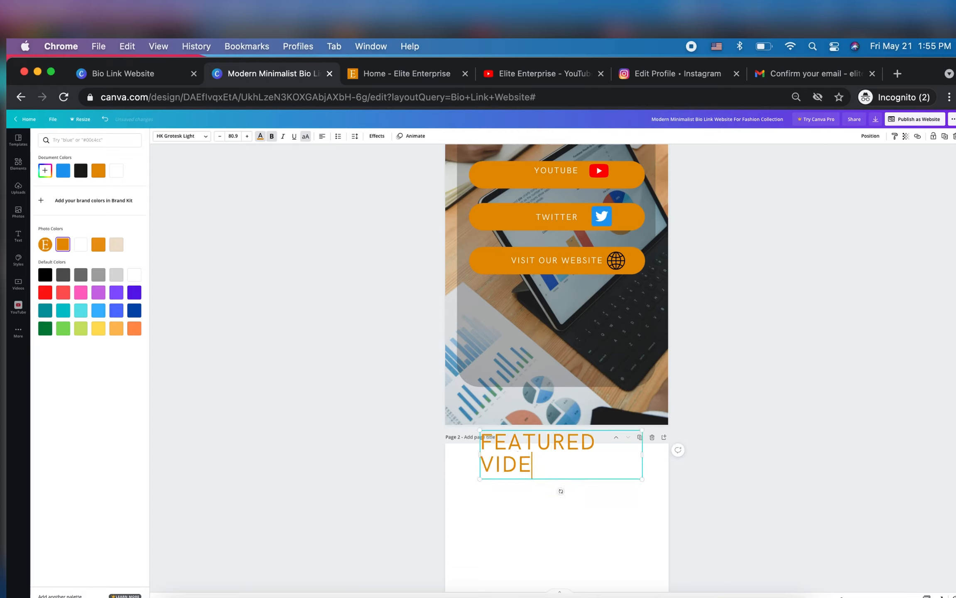
pyautogui.write('O')
pyautogui.moveTo(566, 488); pyautogui.dragTo(579, 513)
pyautogui.write('S')
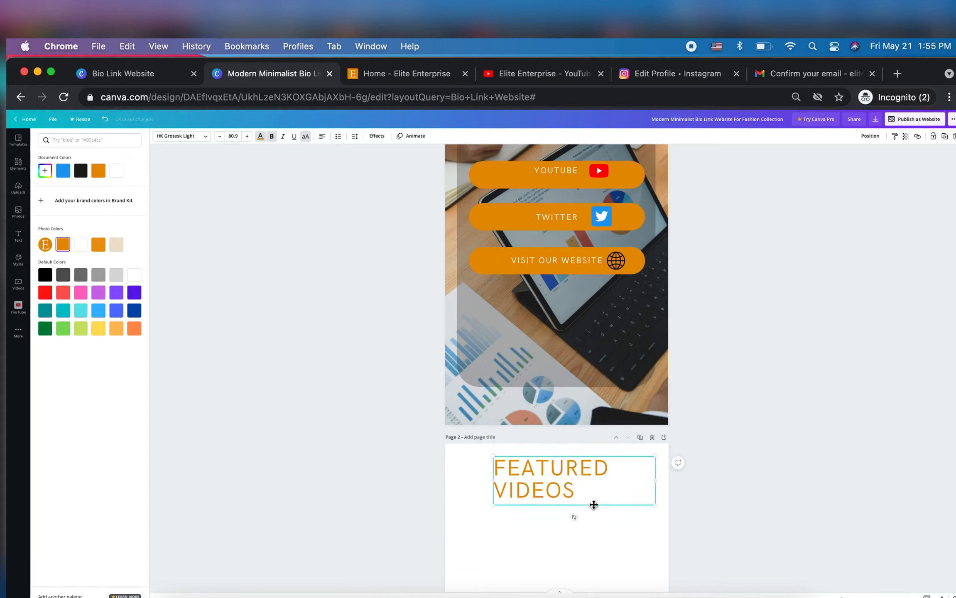
# Center-align both lines of the "FEATURED VIDEOS" heading
pyautogui.doubleClick(592, 480)
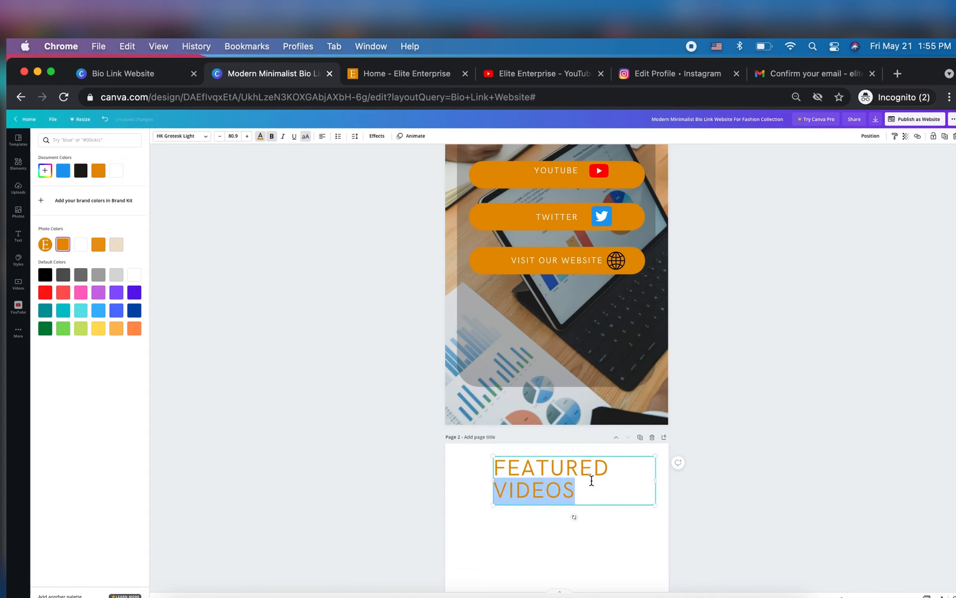
pyautogui.moveTo(589, 486); pyautogui.dragTo(496, 461)
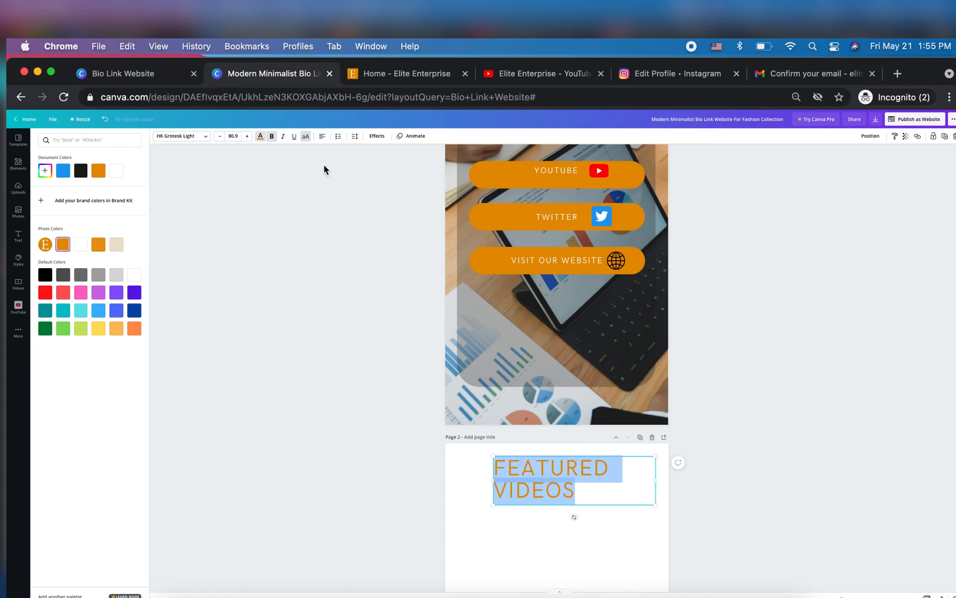
pyautogui.click(323, 137)
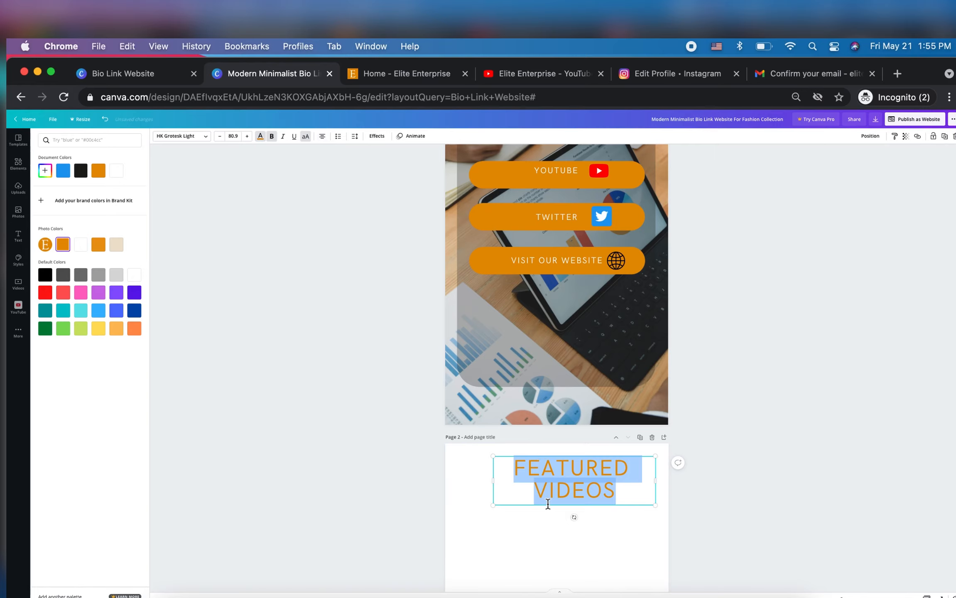
# Center the "FEATURED VIDEOS" heading horizontally near the top of page 2 and open the YouTube video library
pyautogui.moveTo(548, 508); pyautogui.dragTo(534, 517)
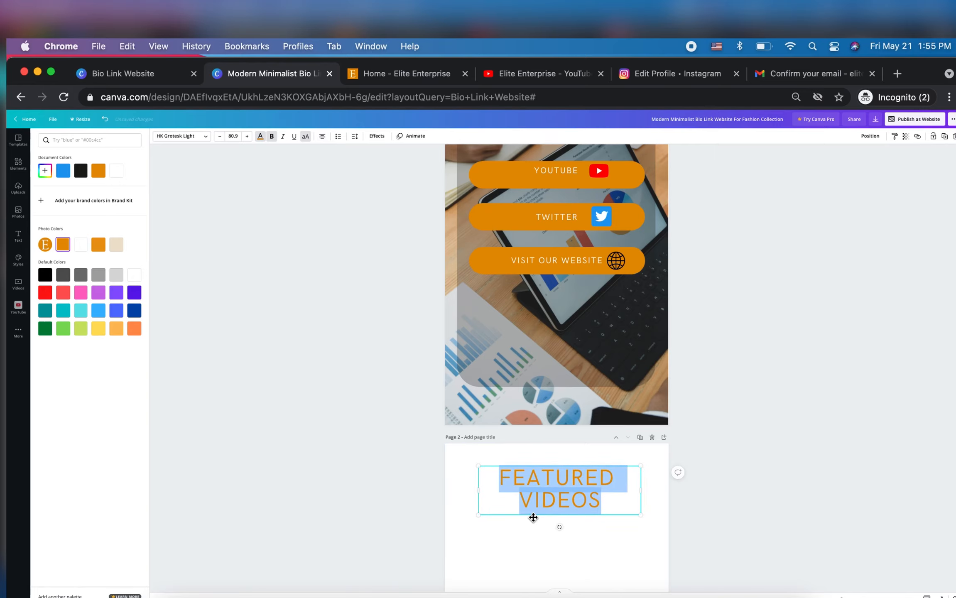
pyautogui.scroll(-1, 777, 487)
pyautogui.scroll(-5, 777, 486)
pyautogui.click(18, 259)
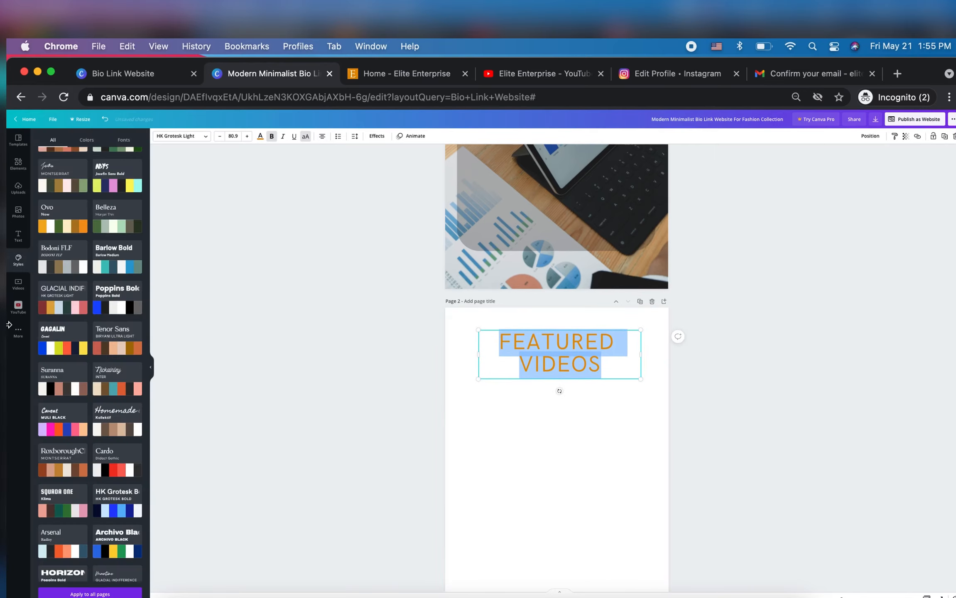
pyautogui.click(15, 313)
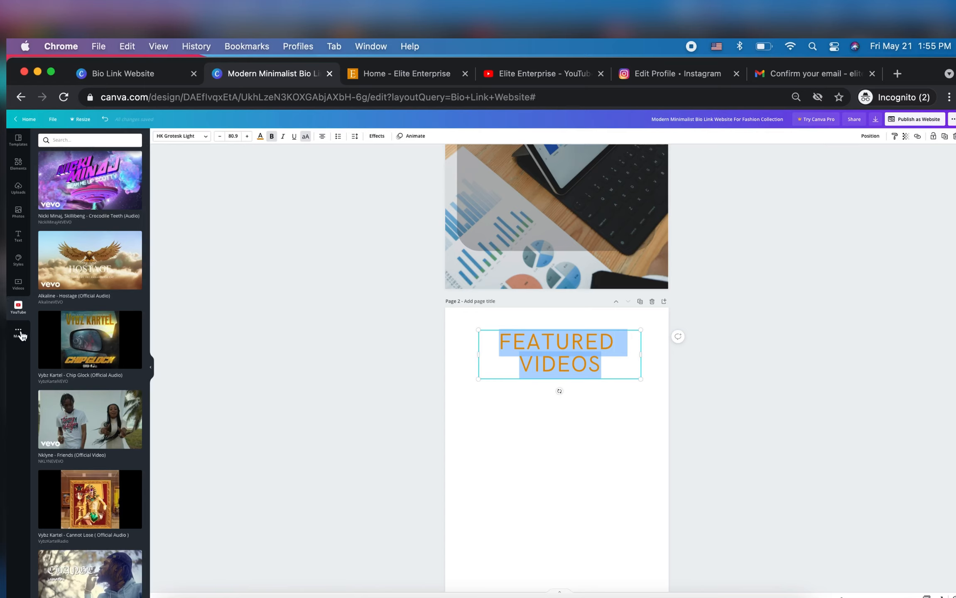
pyautogui.click(19, 333)
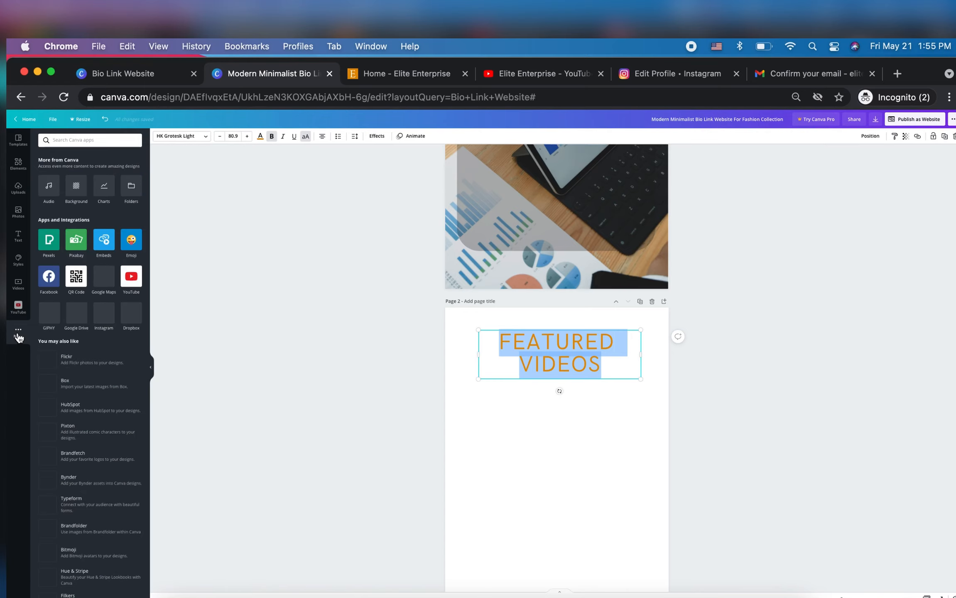
pyautogui.click(130, 278)
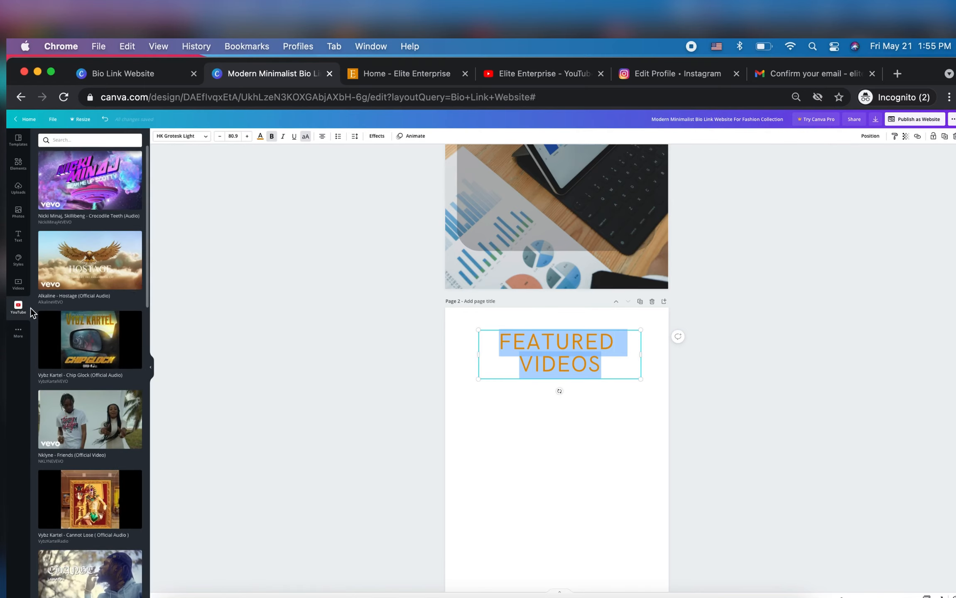
# Search the YouTube video library for "vogue challenge elite" and look through the matching videos
pyautogui.click(95, 140)
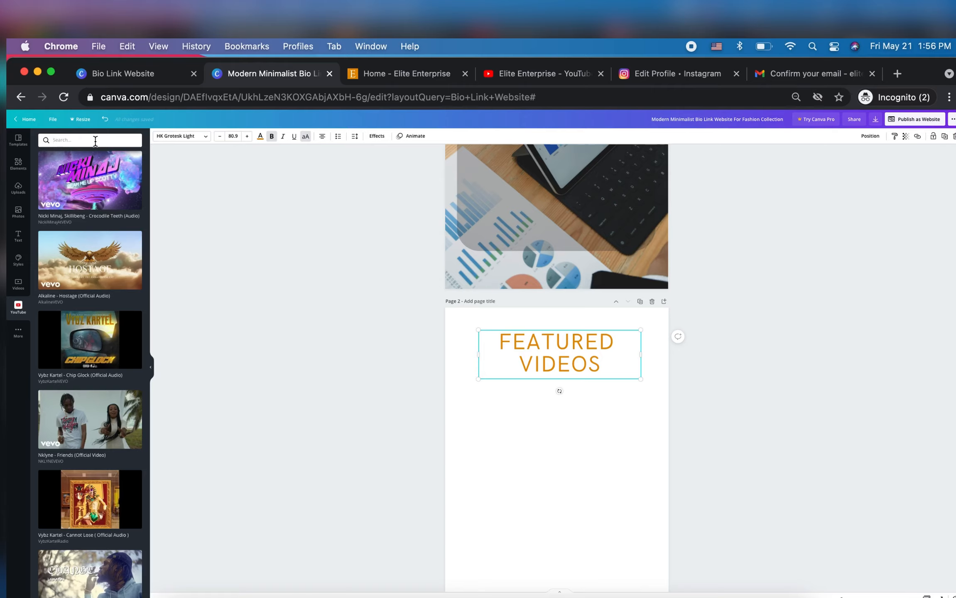
pyautogui.click(95, 141)
pyautogui.write('vogues')
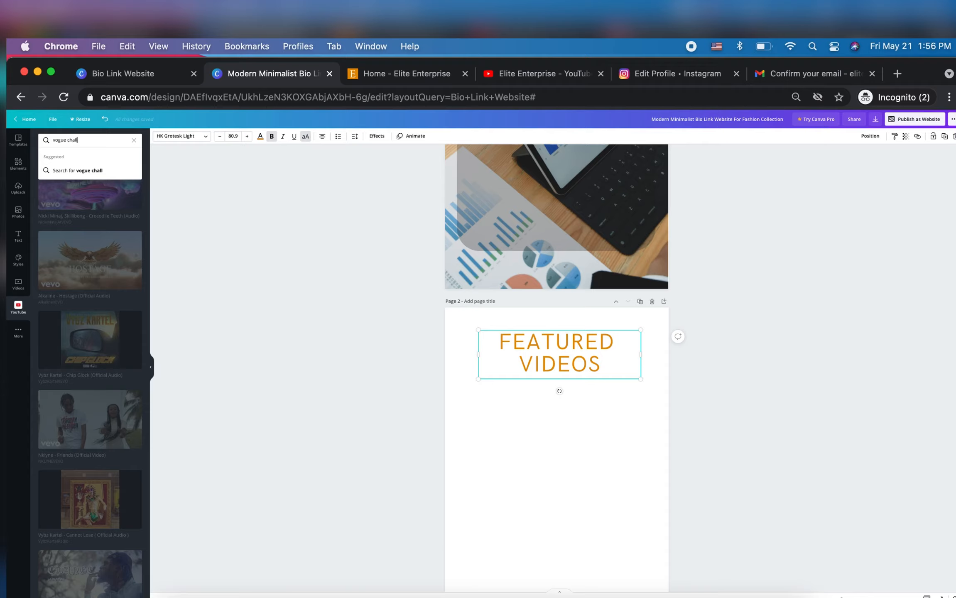
pyautogui.write('challenge elite')
pyautogui.press('Return')
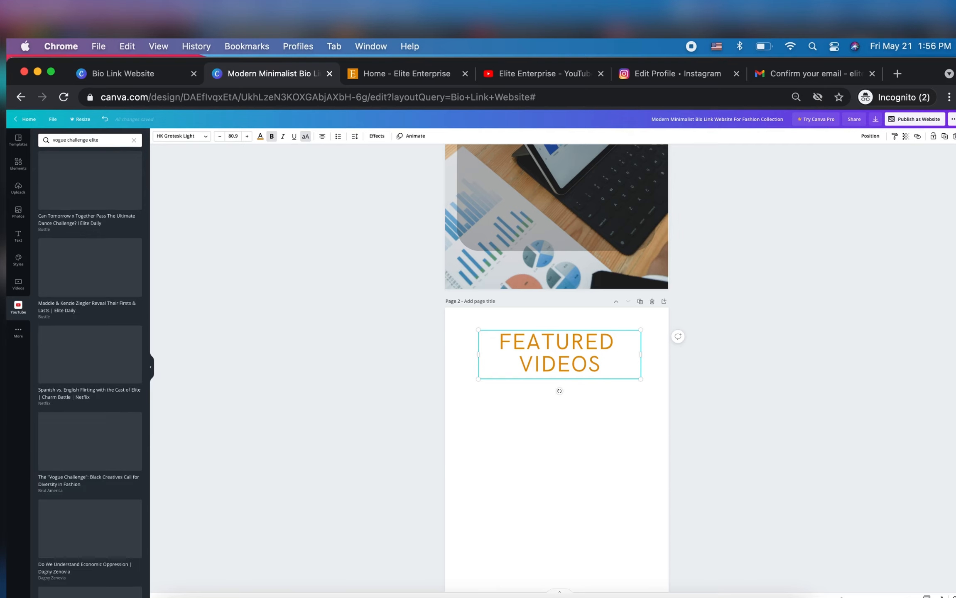
pyautogui.scroll(-20, 106, 400)
pyautogui.scroll(17, 91, 315)
# Refine the video search to "vogue challenge eliteenterprise" and insert the Elite Enterprise Vogue challenge tutorial on page 2
pyautogui.click(107, 140)
pyautogui.write('w')
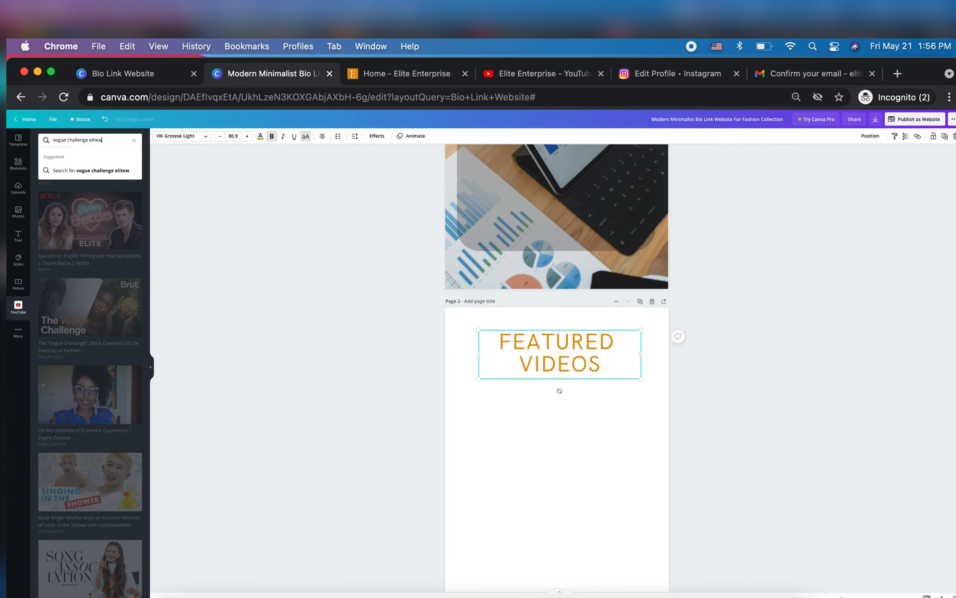
pyautogui.press('BackSpace')
pyautogui.write('enterprise')
pyautogui.press('Return')
pyautogui.click(103, 202)
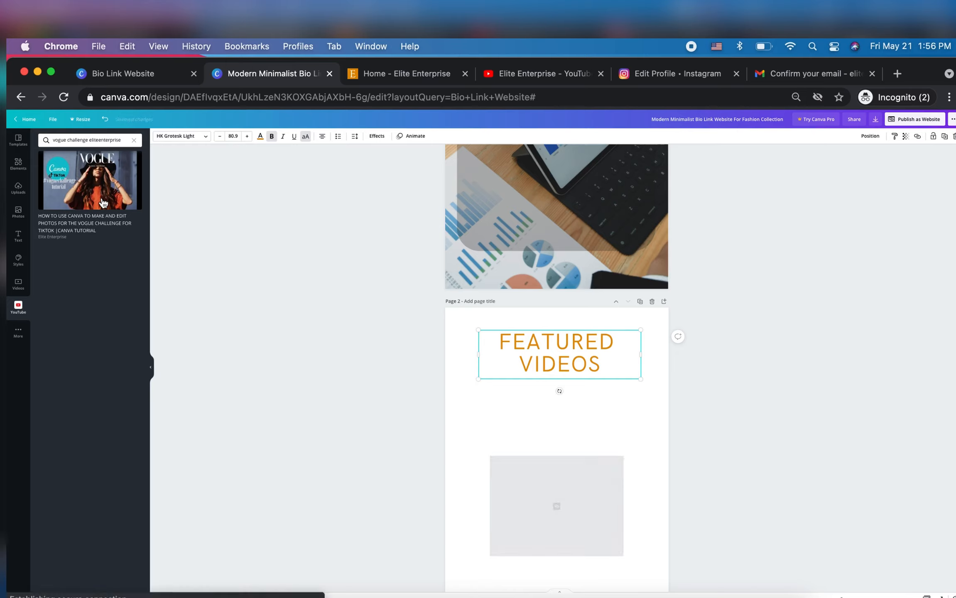
# Enlarge the embedded Vogue challenge video to about 893 by 502 and center it below the "FEATURED VIDEOS" heading
pyautogui.scroll(-3, 739, 514)
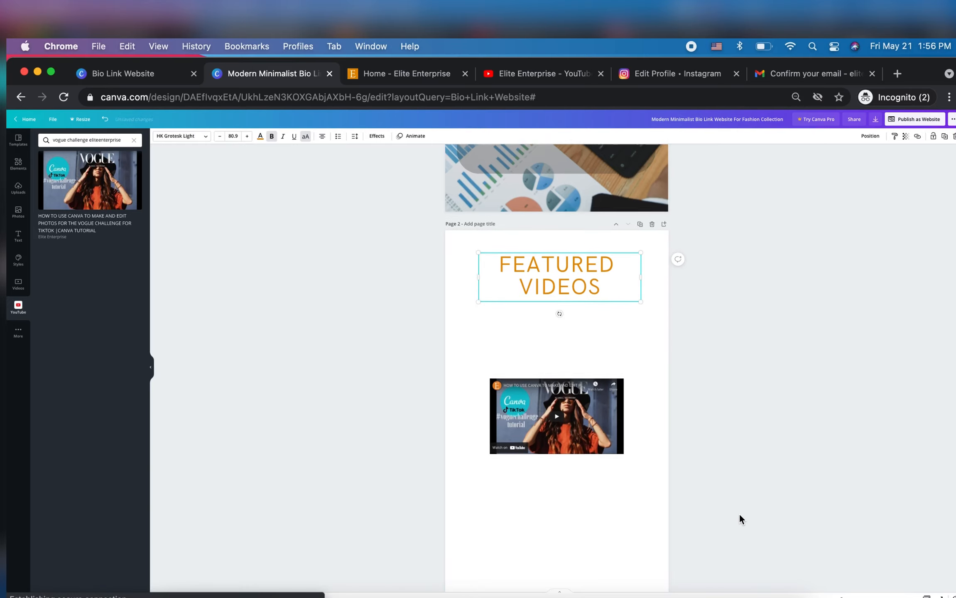
pyautogui.click(567, 400)
pyautogui.moveTo(624, 433); pyautogui.dragTo(660, 487)
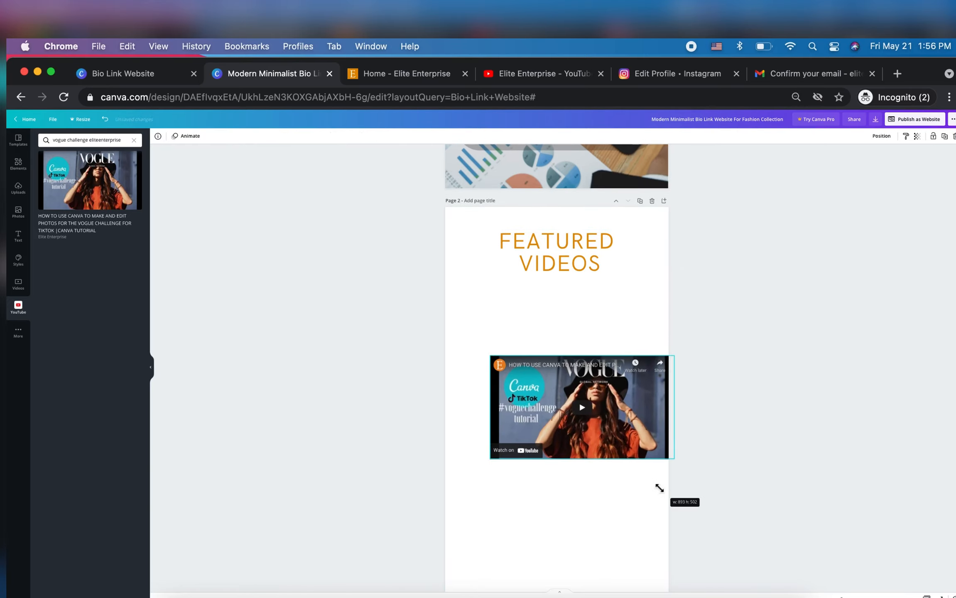
pyautogui.moveTo(622, 432); pyautogui.dragTo(595, 398)
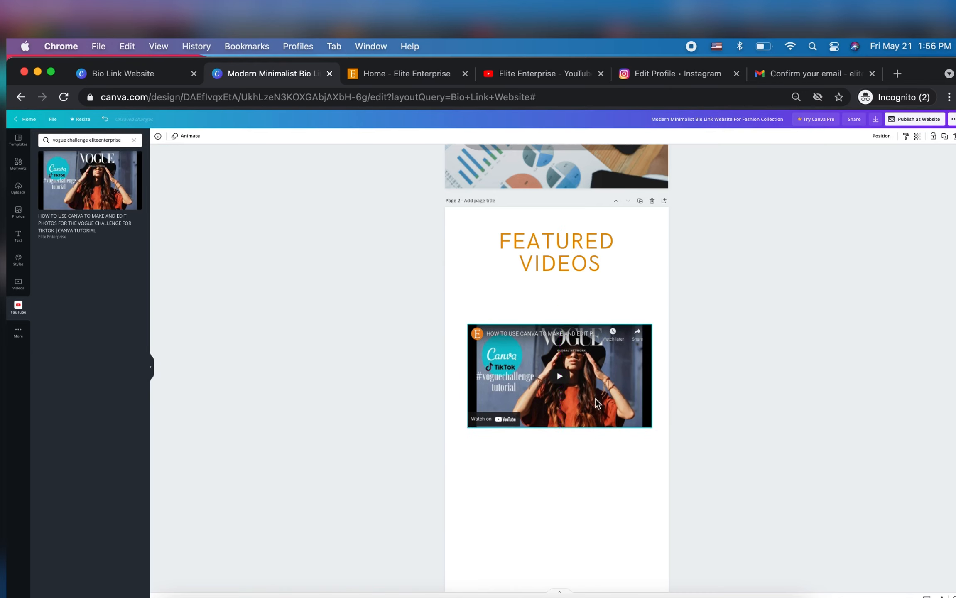
pyautogui.scroll(10, 763, 346)
pyautogui.scroll(-5, 763, 351)
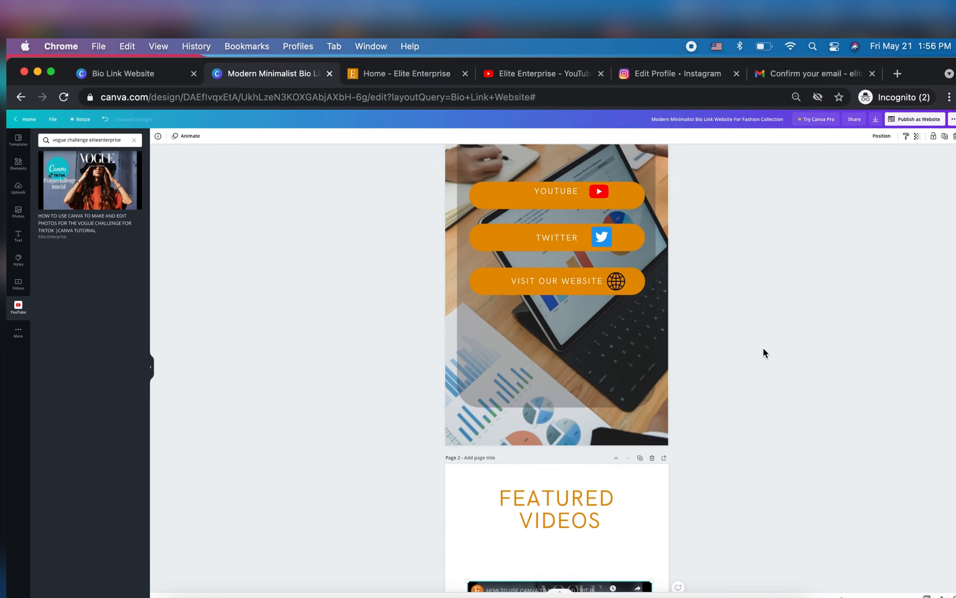
# Rename the design as "Elite Bio Link"
pyautogui.scroll(5, 764, 351)
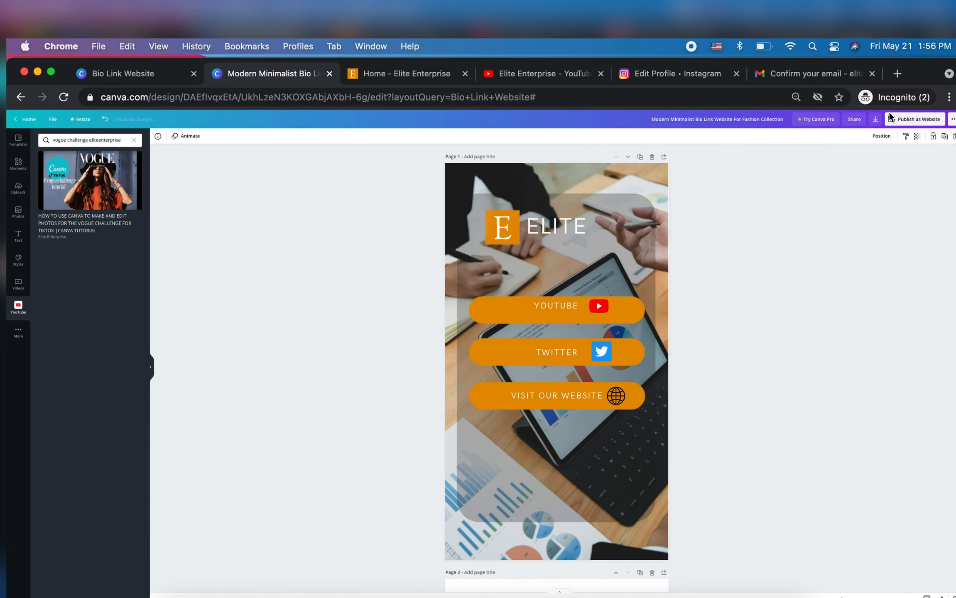
pyautogui.click(930, 122)
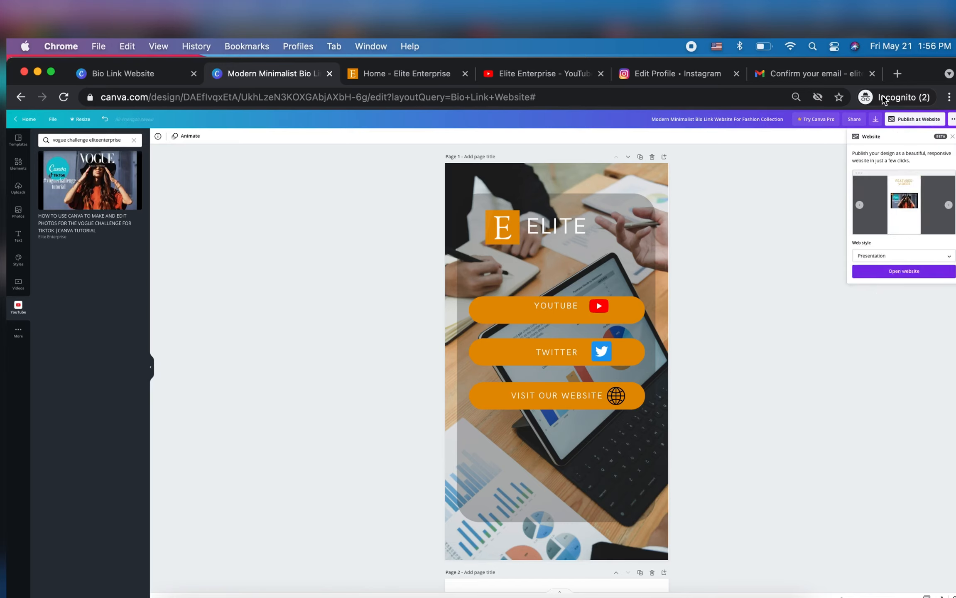
pyautogui.click(740, 120)
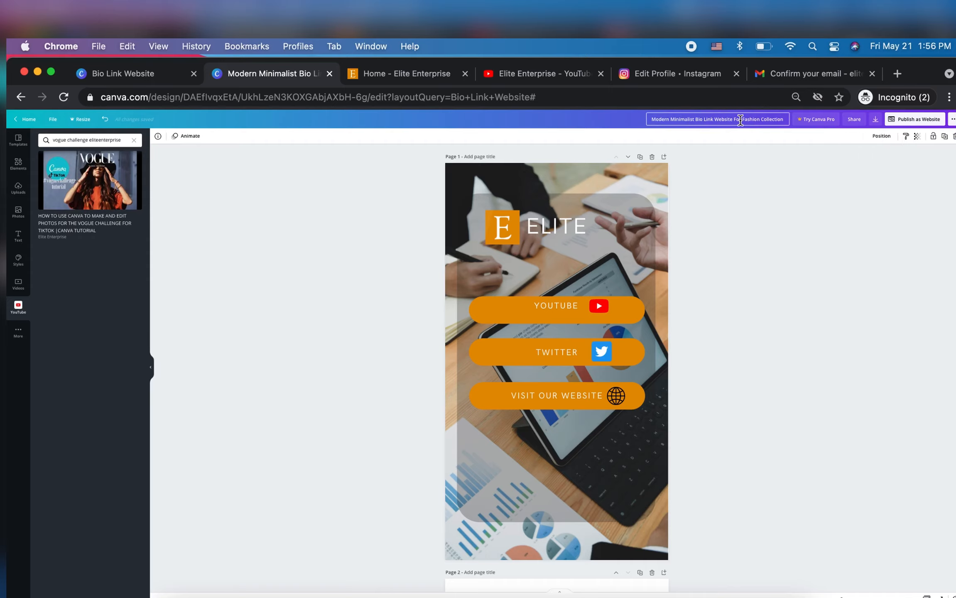
pyautogui.click(741, 121)
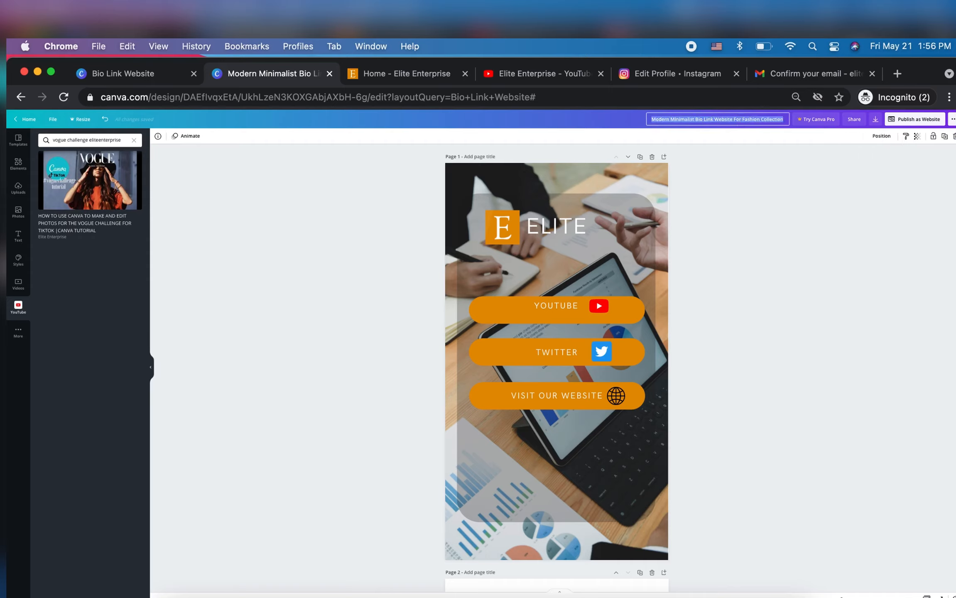
pyautogui.write('El')
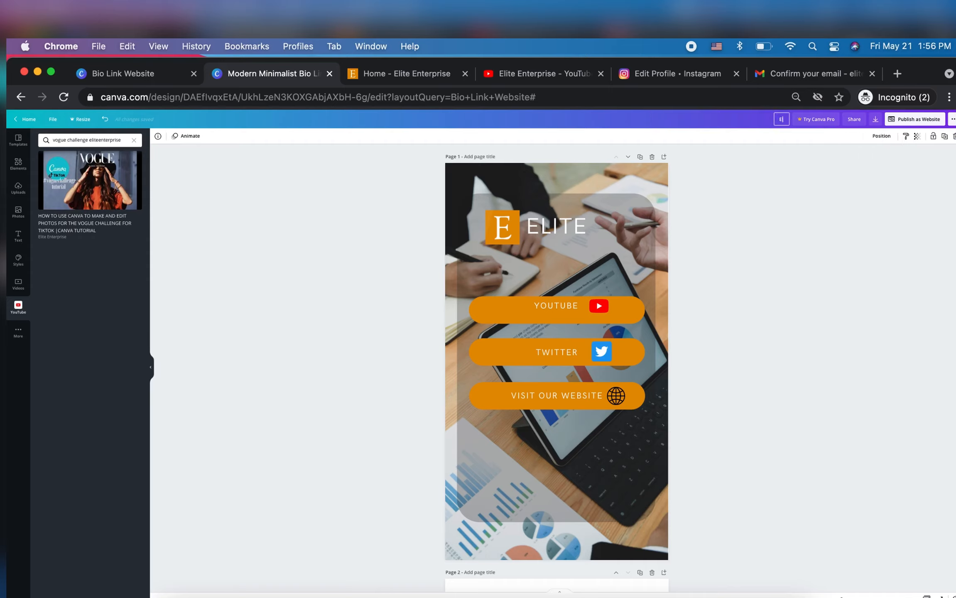
pyautogui.write('ite Bio Link')
# Publish the design as a website with the Scrolling web style and open the site
pyautogui.click(916, 121)
pyautogui.click(894, 258)
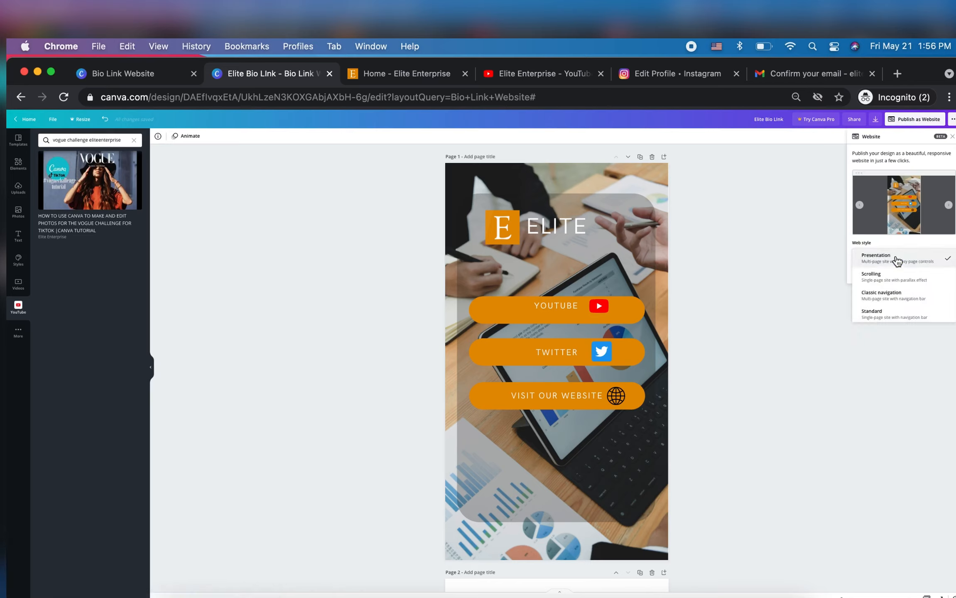
pyautogui.click(891, 278)
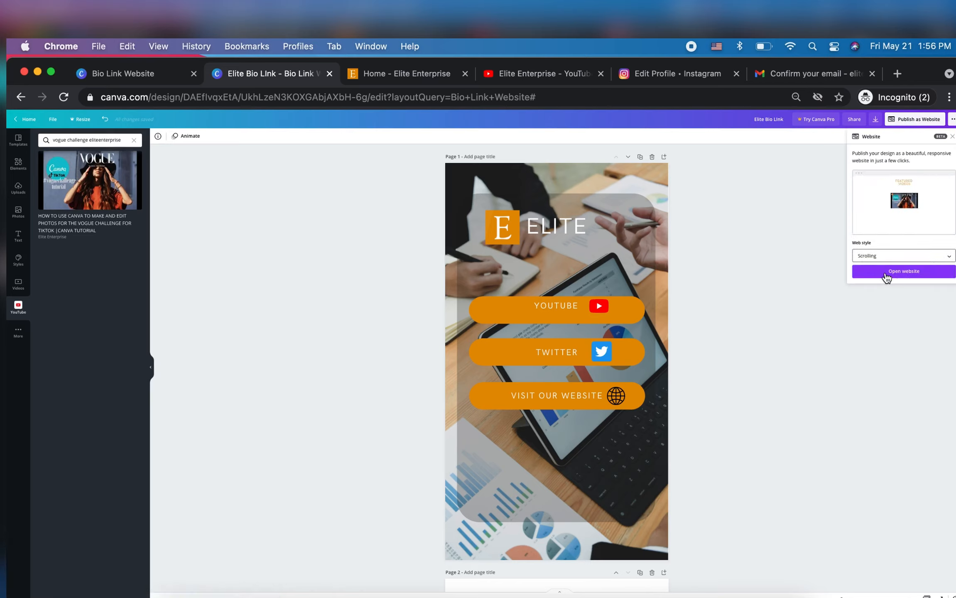
pyautogui.click(886, 273)
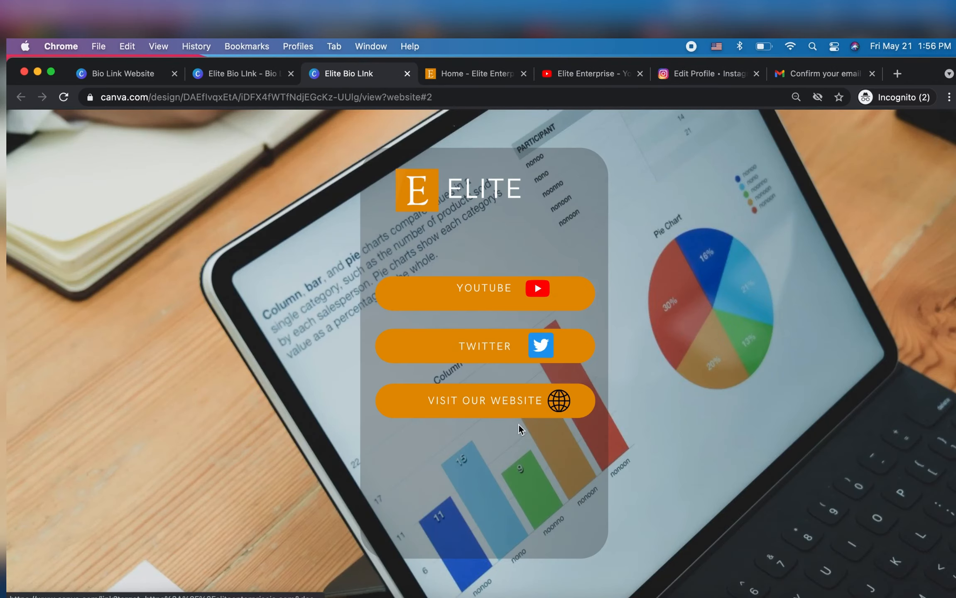
# Check the published site's featured videos section by briefly playing the embedded video, and return to the link buttons
pyautogui.scroll(-5, 520, 426)
pyautogui.scroll(-5, 519, 426)
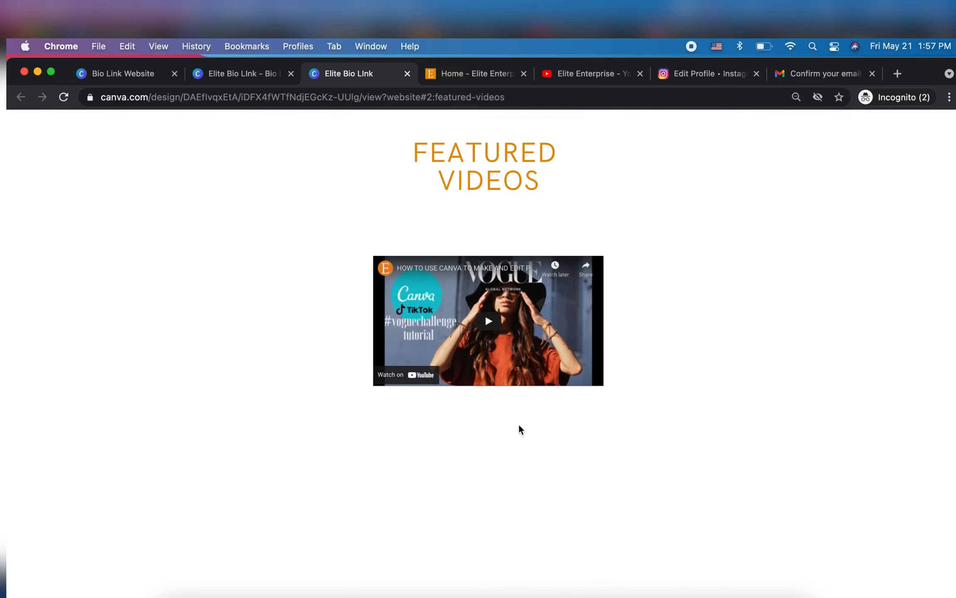
pyautogui.click(483, 322)
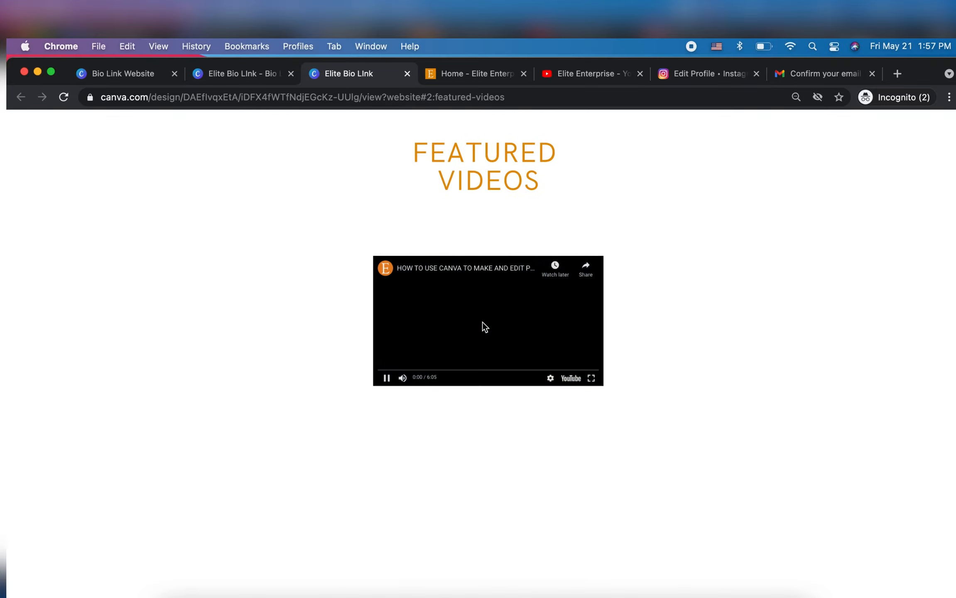
pyautogui.click(386, 378)
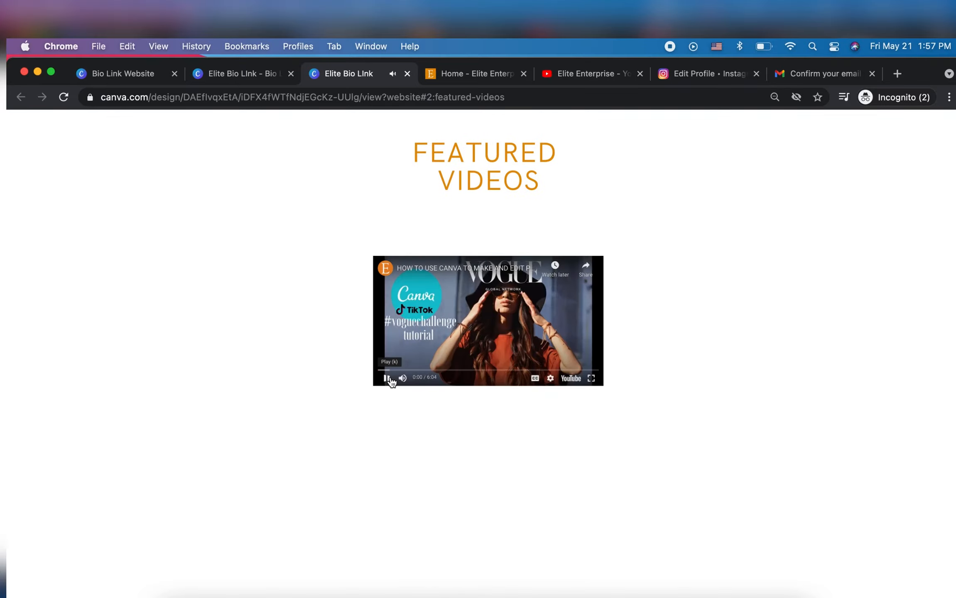
pyautogui.scroll(5, 518, 324)
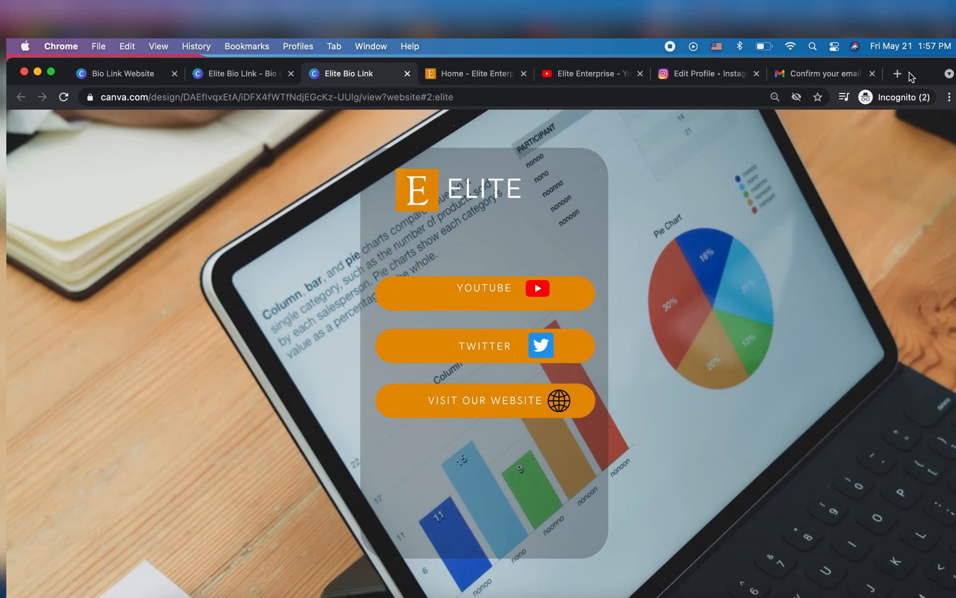
# Search Google for "bitly" in a new browser tab and open the Bitly URL shortener website
pyautogui.click(898, 73)
pyautogui.write('bit')
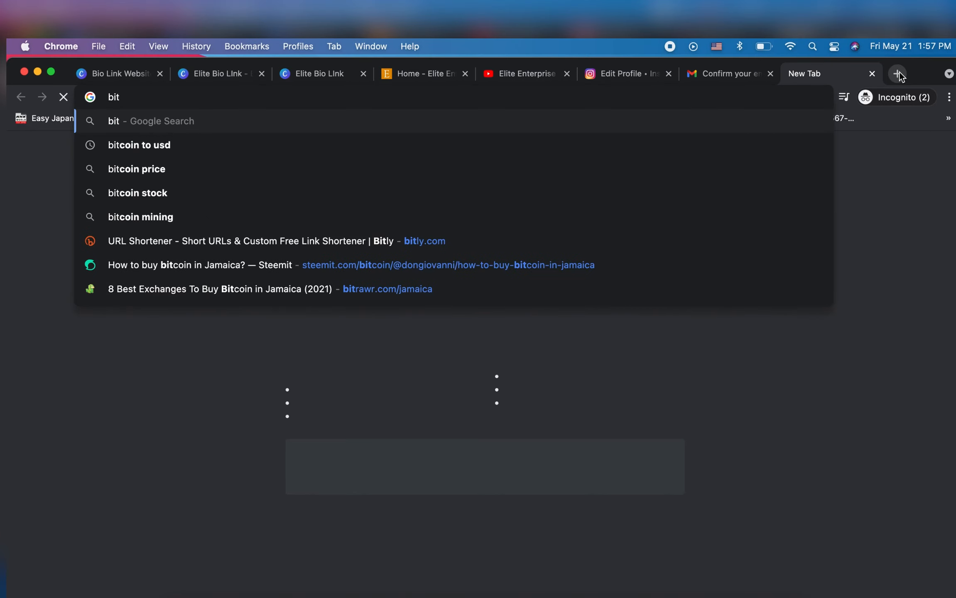
pyautogui.write('ly')
pyautogui.press('Return')
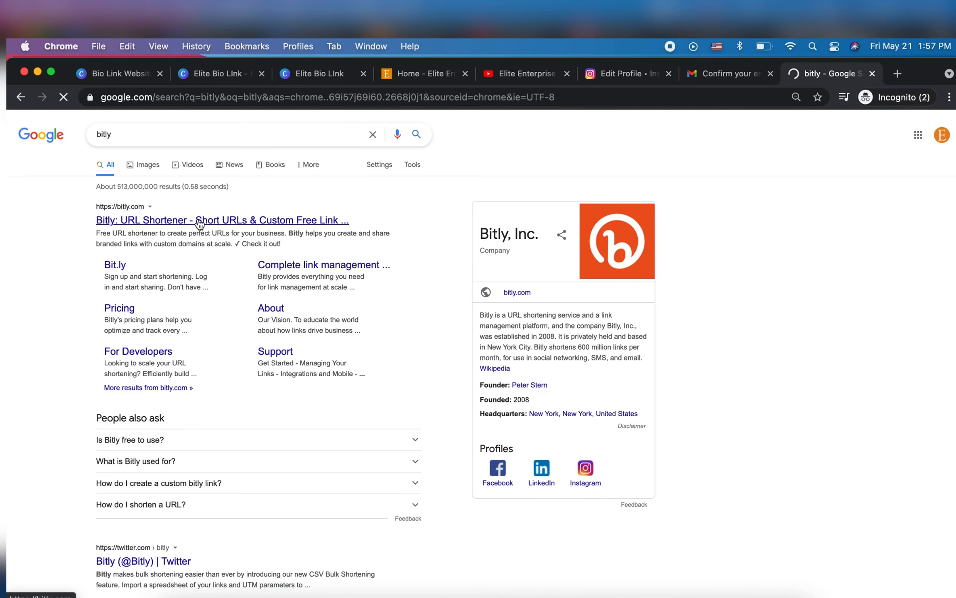
pyautogui.click(198, 219)
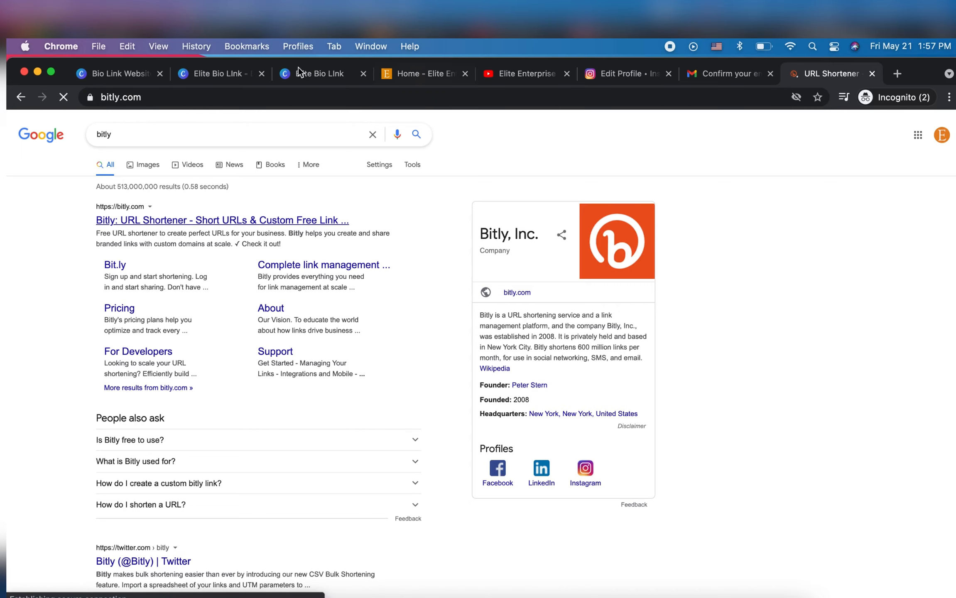
# Copy the web address of the published Elite bio link site
pyautogui.click(225, 76)
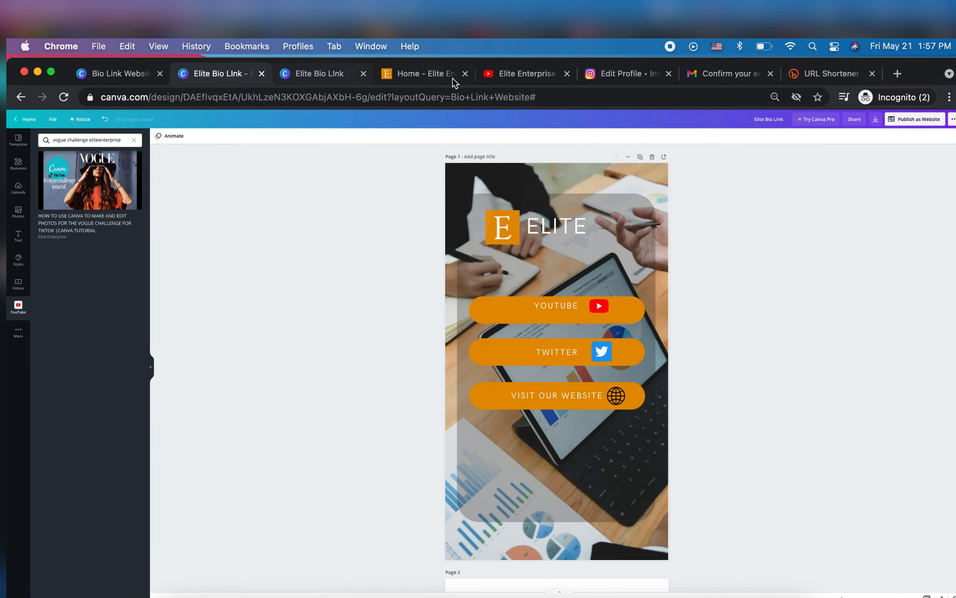
pyautogui.click(312, 71)
pyautogui.click(227, 102)
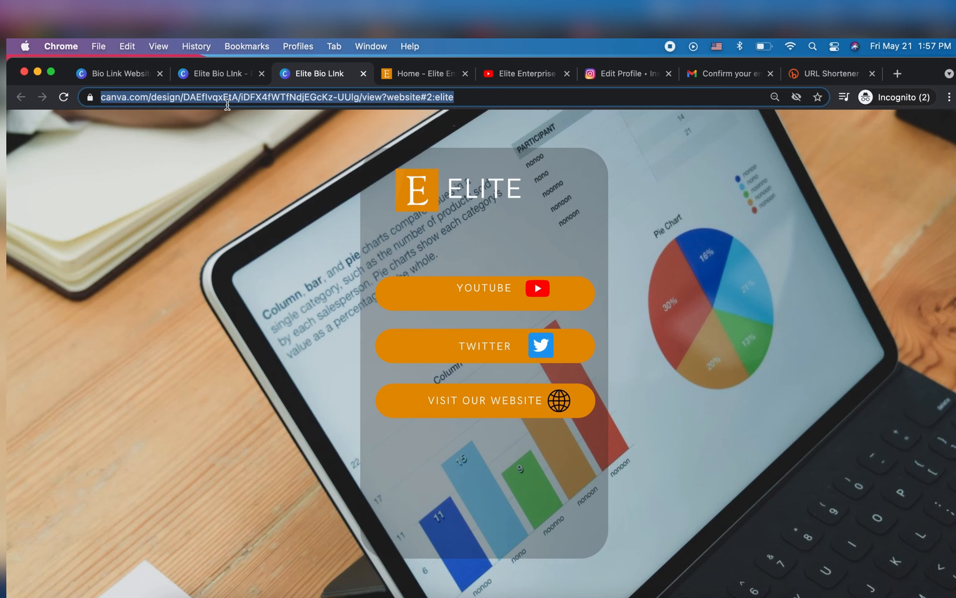
# Paste the published site's address into Bitly and shorten it
pyautogui.click(792, 74)
pyautogui.scroll(-10, 413, 331)
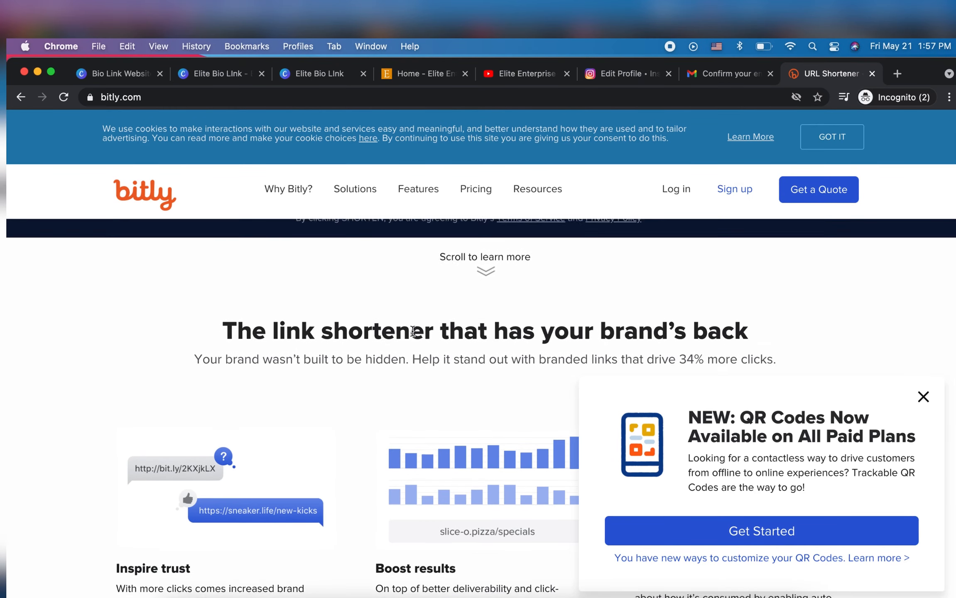
pyautogui.scroll(4, 361, 331)
pyautogui.click(347, 319)
pyautogui.press('super+v')
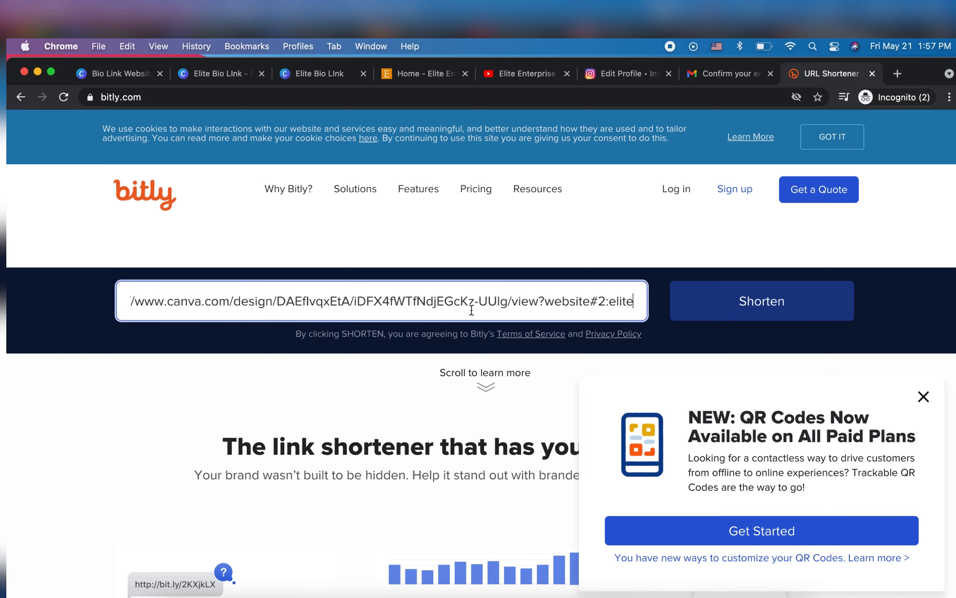
pyautogui.click(816, 315)
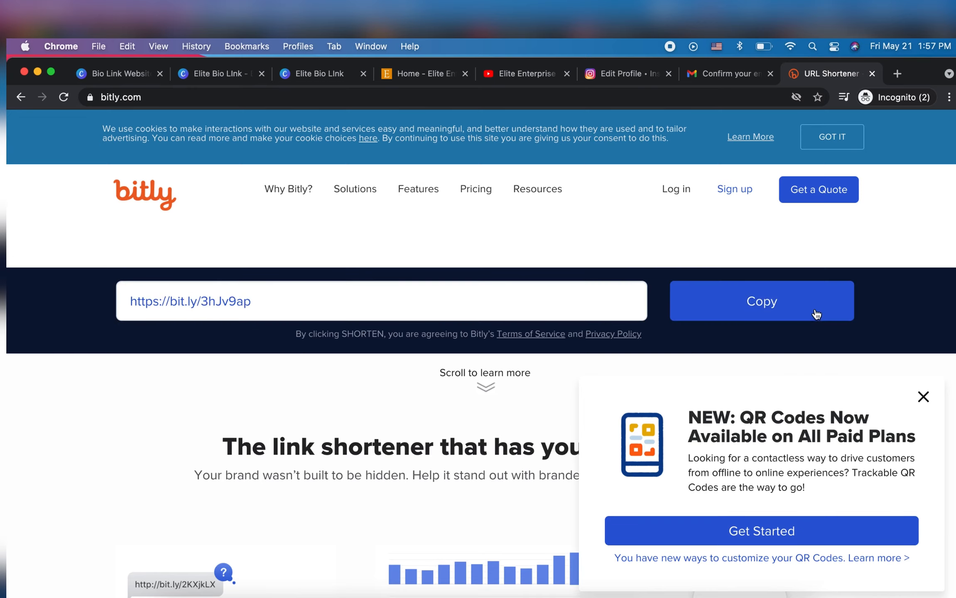
pyautogui.doubleClick(403, 303)
pyautogui.click(403, 303)
pyautogui.tripleClick(403, 303)
pyautogui.click(709, 299)
pyautogui.click(598, 75)
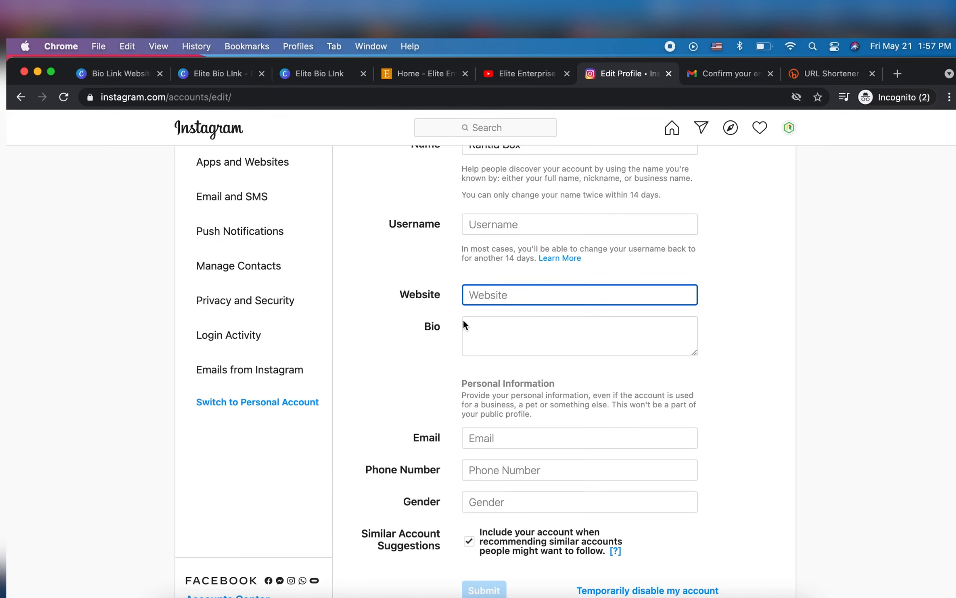
pyautogui.press('super+v')
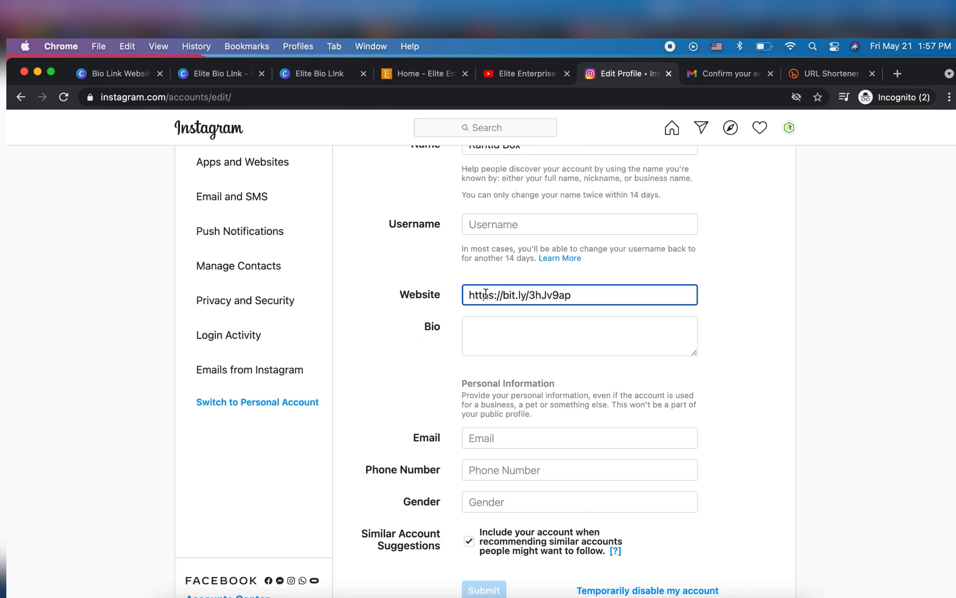
pyautogui.scroll(-2, 540, 308)
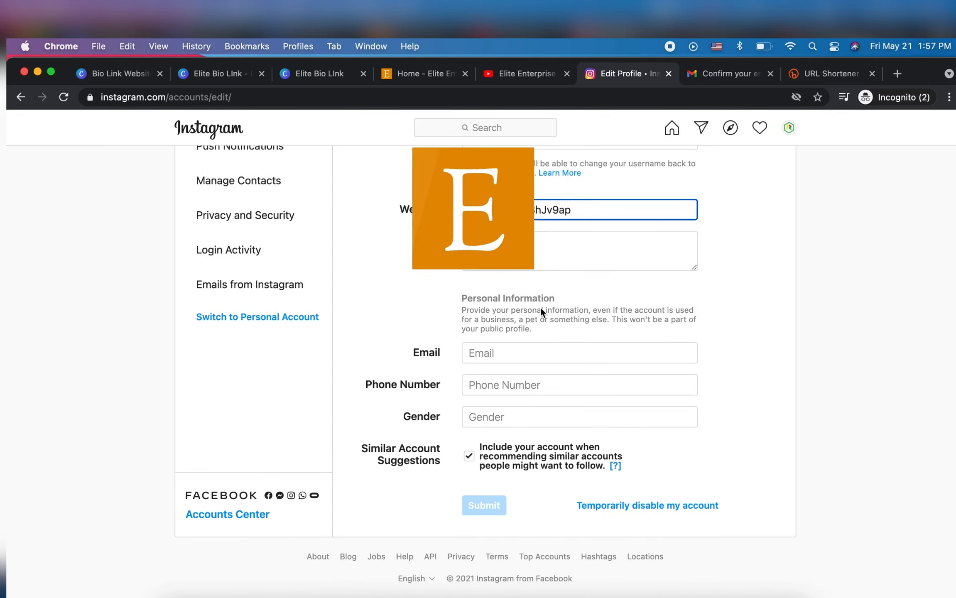
pyautogui.scroll(3, 540, 308)
pyautogui.scroll(1, 540, 308)
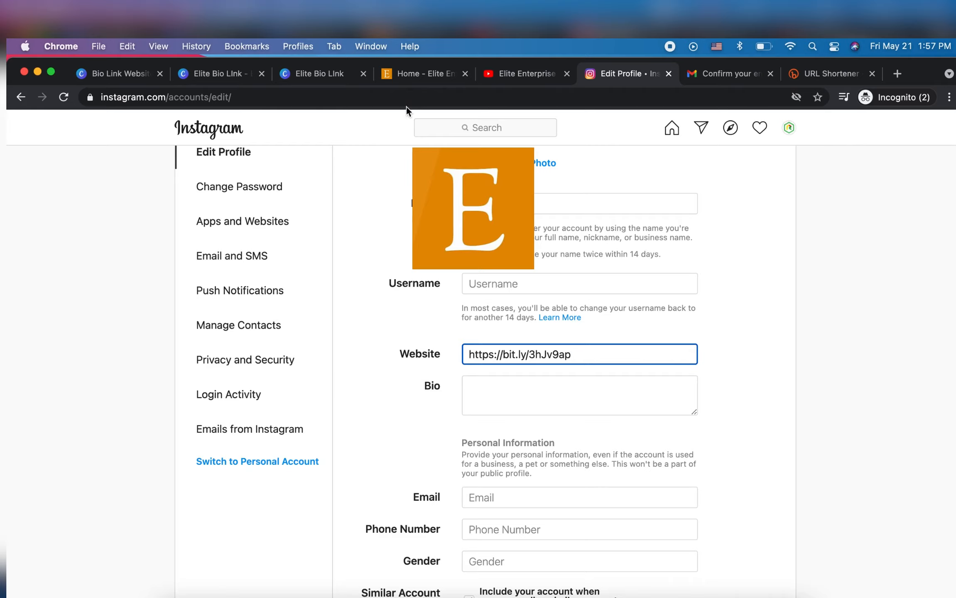